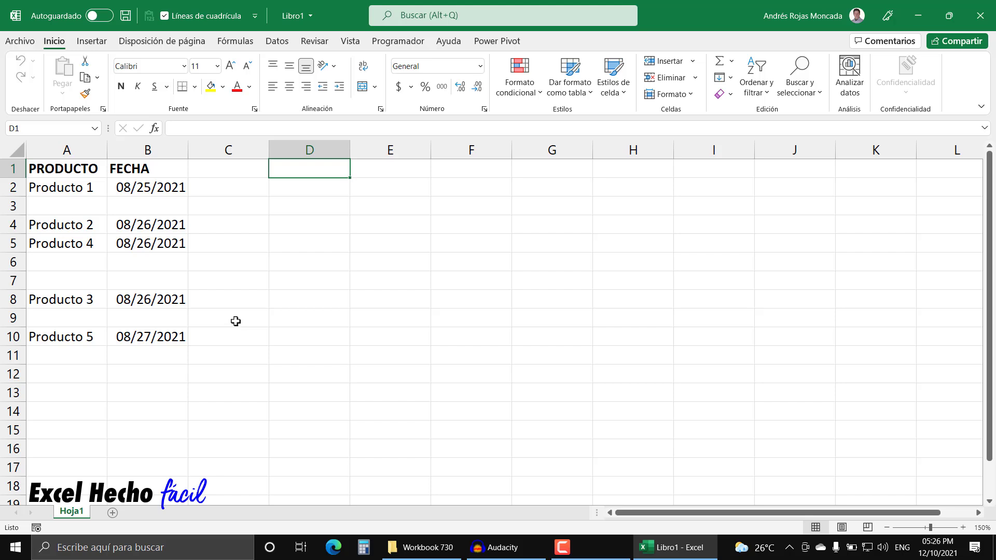
Enter the label Lista in cell E1
left_click(78, 187)
left_click_drag(76, 200, 82, 333)
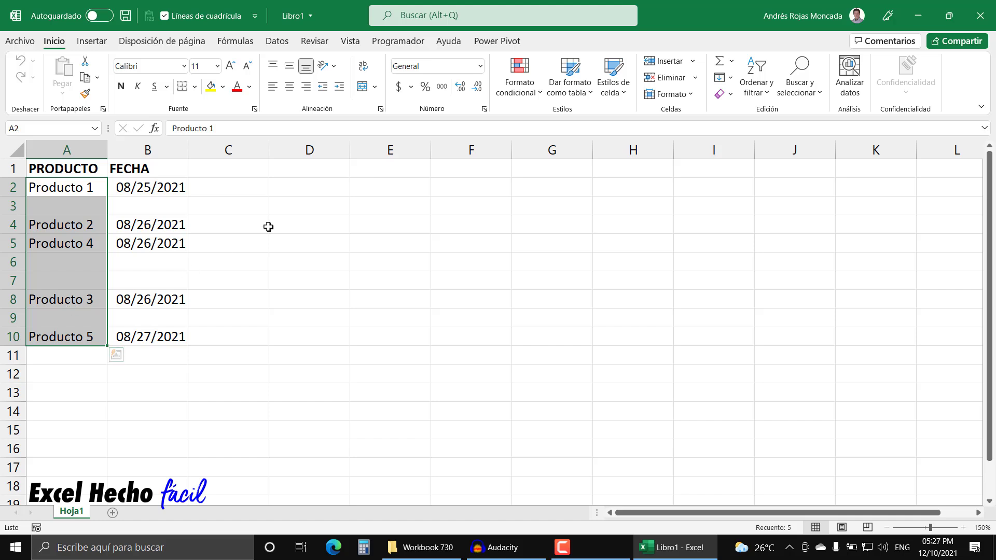
left_click(380, 170)
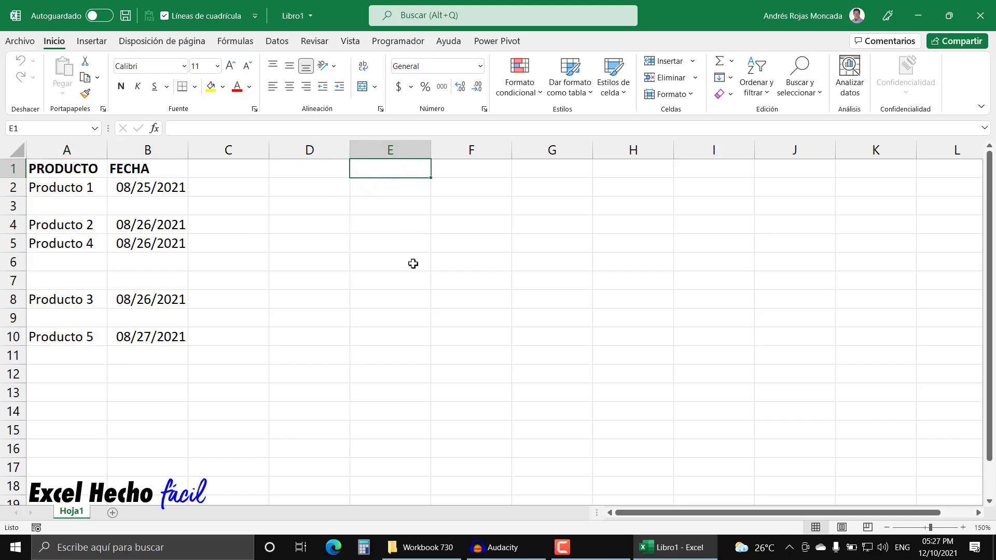
type("Lista")
key("Return")
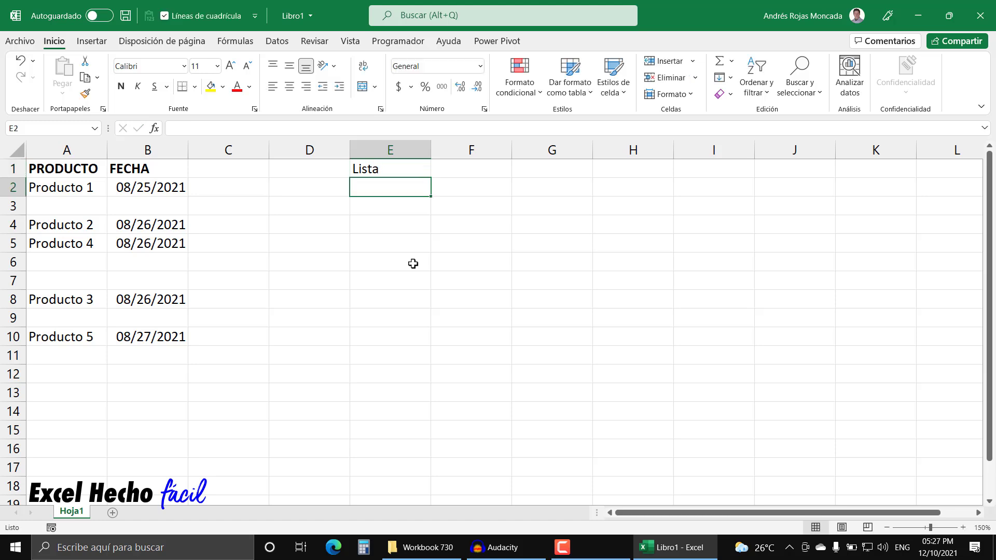
Add list-type data validation to cell F1, using the product range =$A$2:$A$10 as its source
left_click(463, 167)
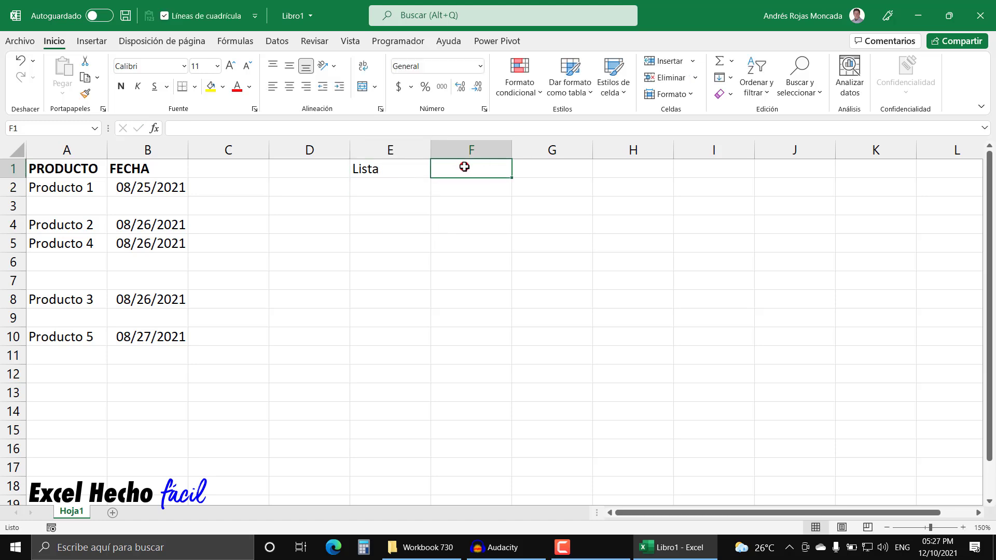
left_click(277, 41)
left_click(745, 94)
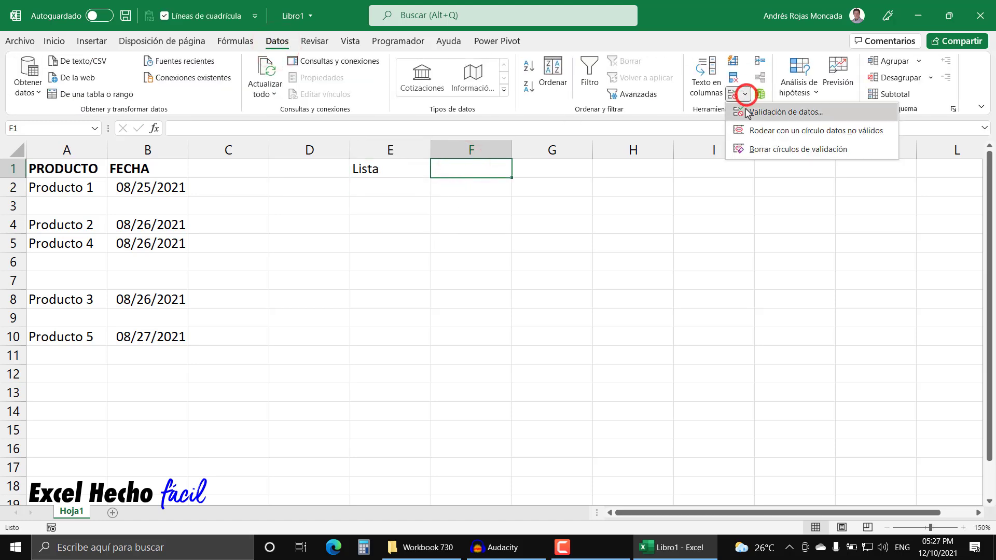
left_click(746, 112)
left_click_drag(313, 134, 482, 197)
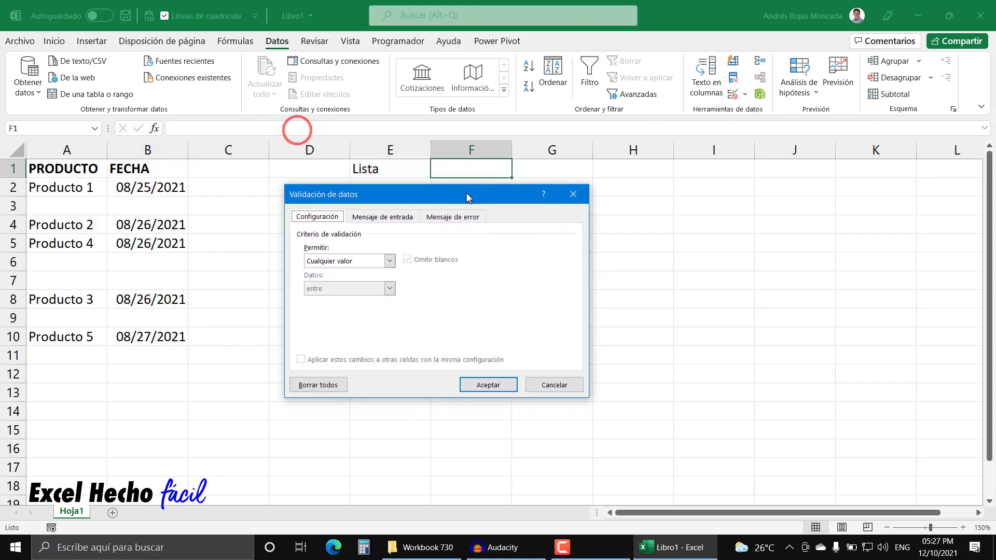
left_click(390, 261)
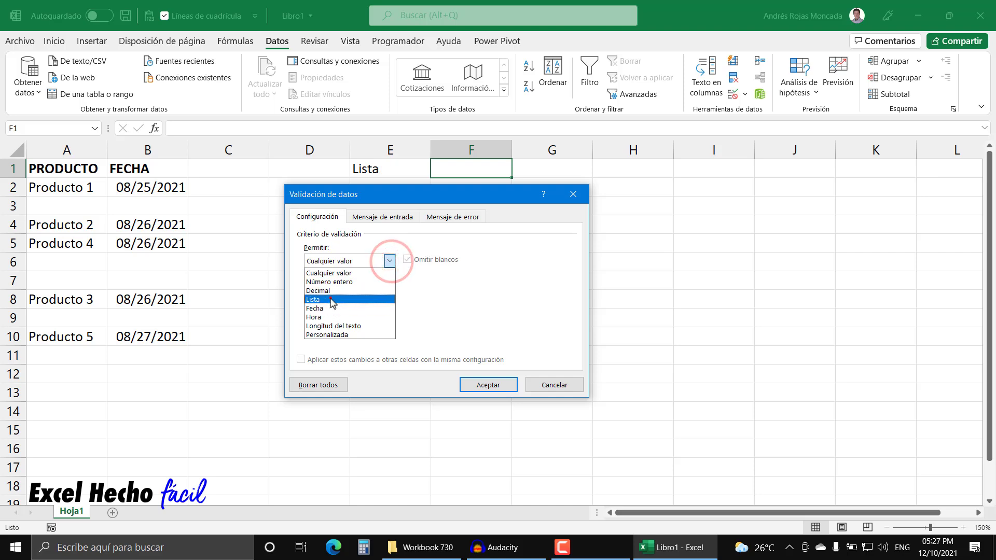
left_click(331, 298)
left_click(330, 315)
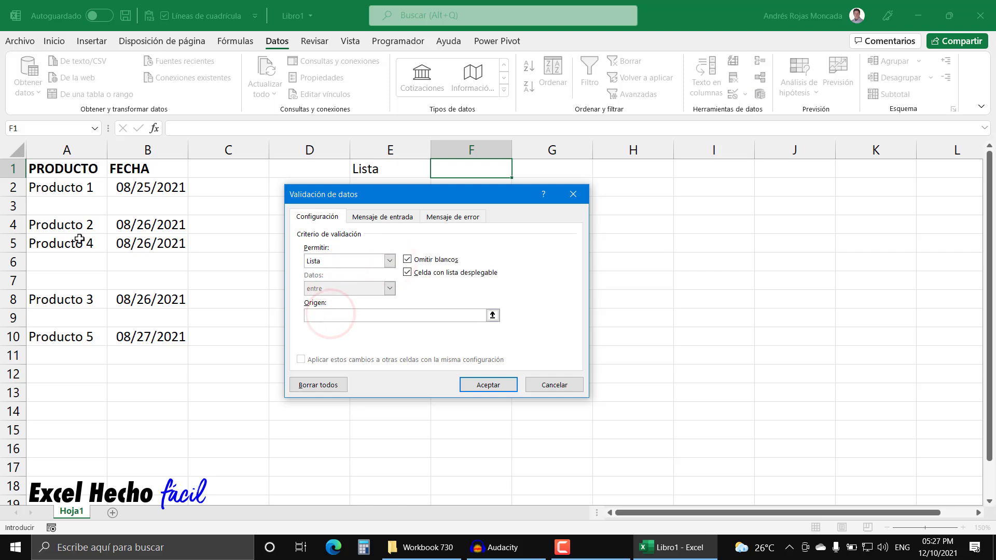
left_click_drag(70, 186, 67, 337)
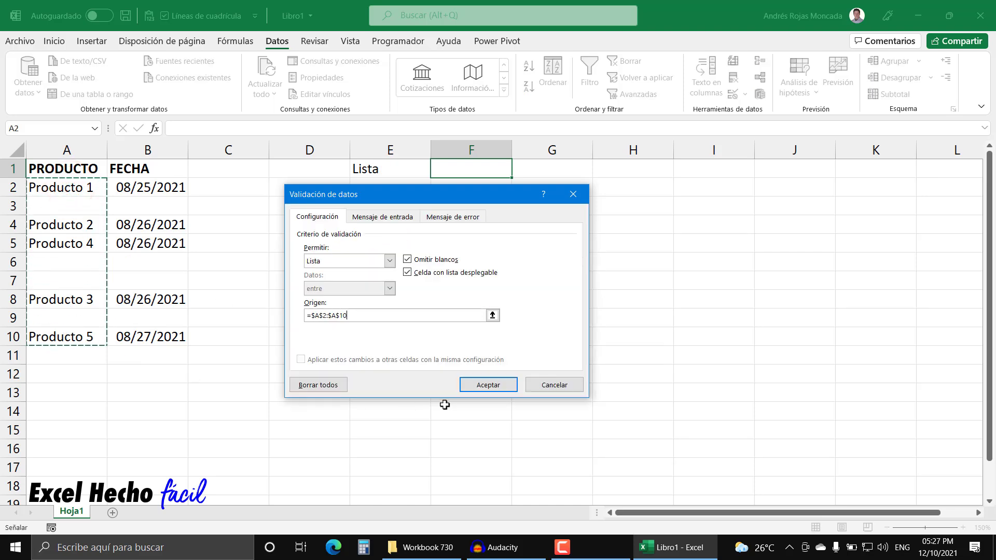
left_click(476, 382)
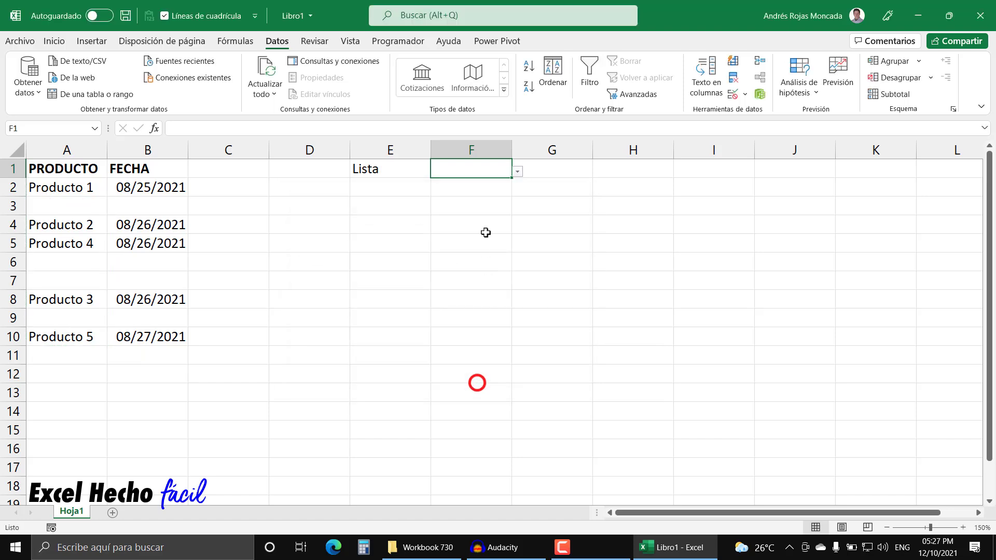
Examine the entries offered by the drop-down list in F1, trying out several blank ones
left_click(517, 171)
left_click_drag(514, 239, 516, 203)
left_click(447, 203)
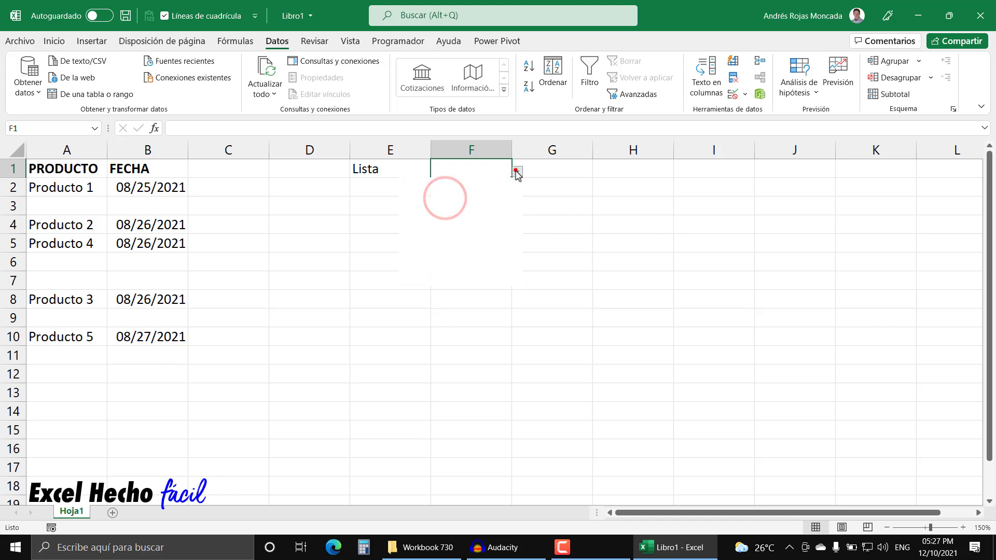
left_click(517, 171)
left_click(434, 227)
left_click(517, 171)
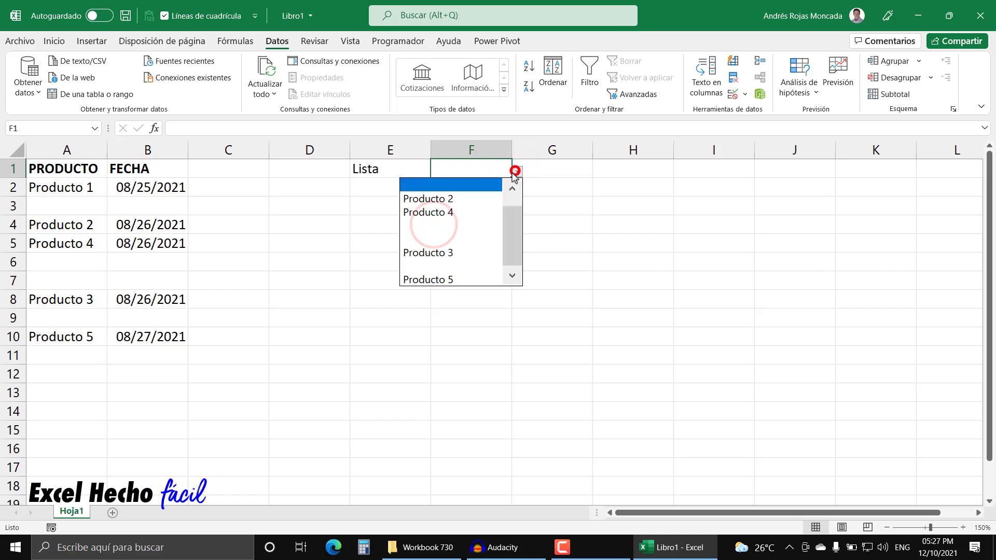
left_click(432, 239)
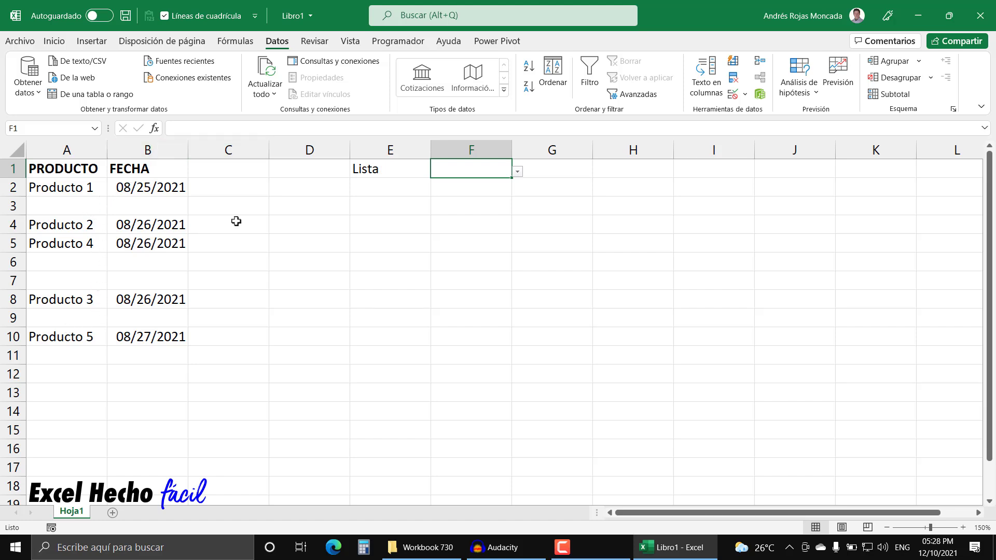
Format the Lista label in E1 with a dark blue fill and bold white text
left_click(391, 168)
left_click(54, 41)
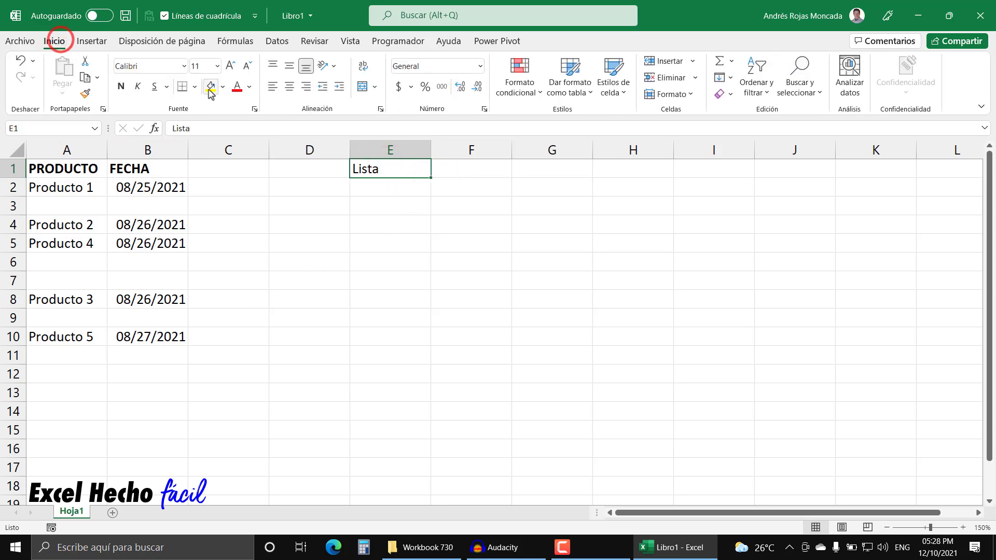
left_click(223, 86)
left_click(248, 248)
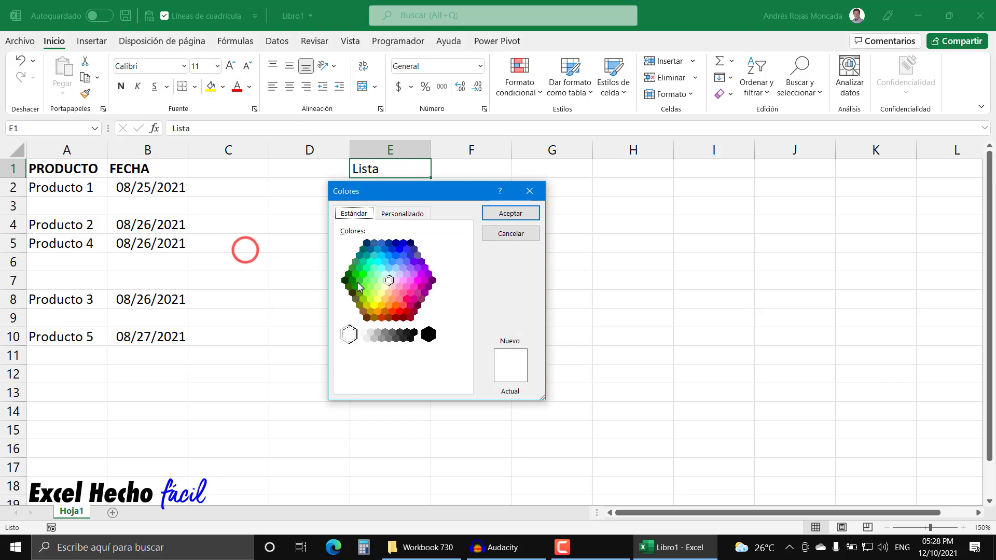
left_click(410, 241)
left_click(499, 214)
left_click(120, 86)
left_click(249, 86)
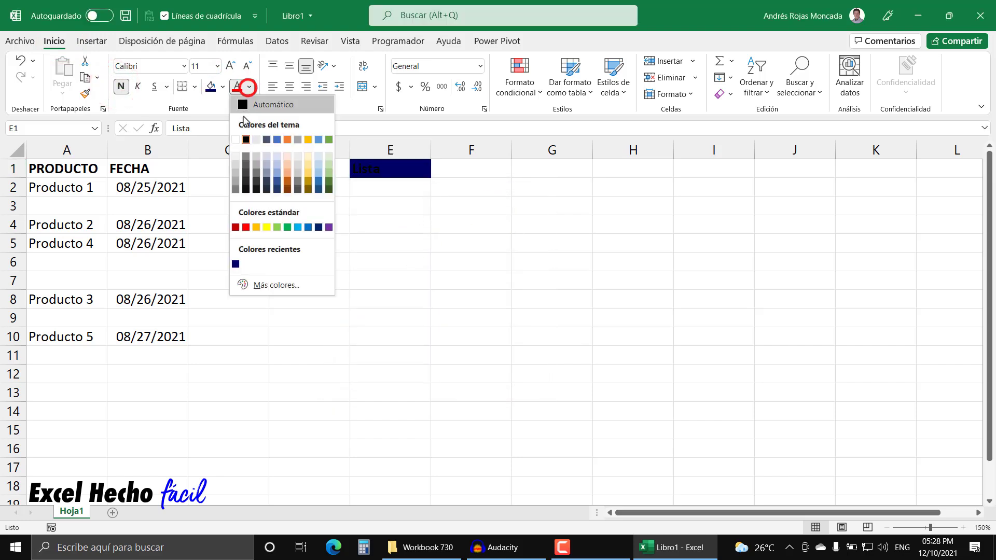
left_click(236, 139)
Give the drop-down cell F1 a custom light blue fill
left_click(448, 167)
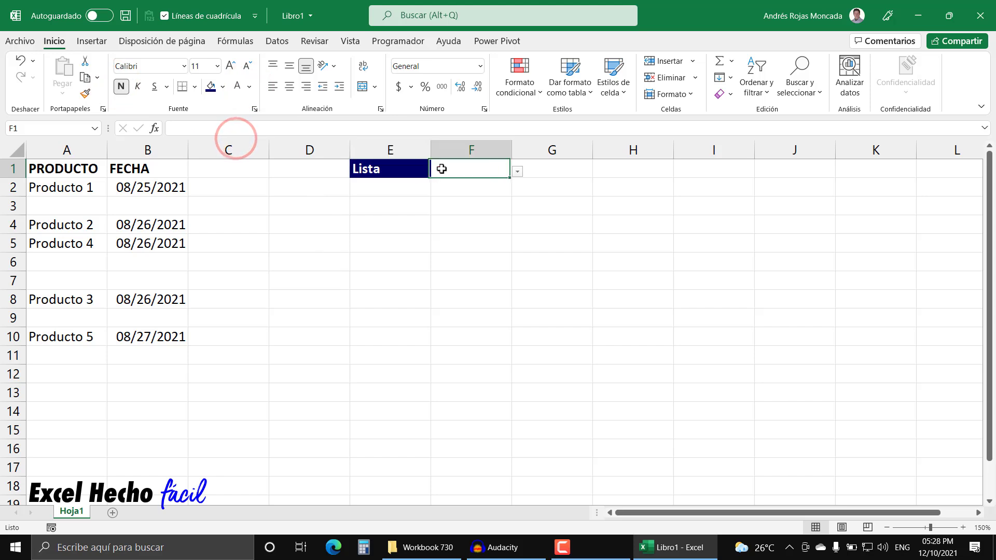
left_click(222, 87)
left_click(238, 283)
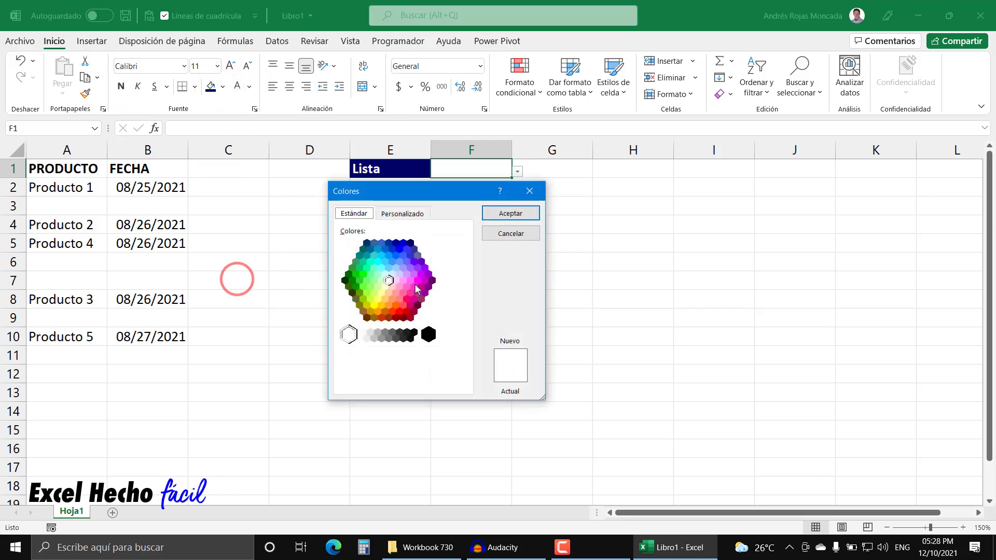
left_click(391, 272)
left_click(506, 214)
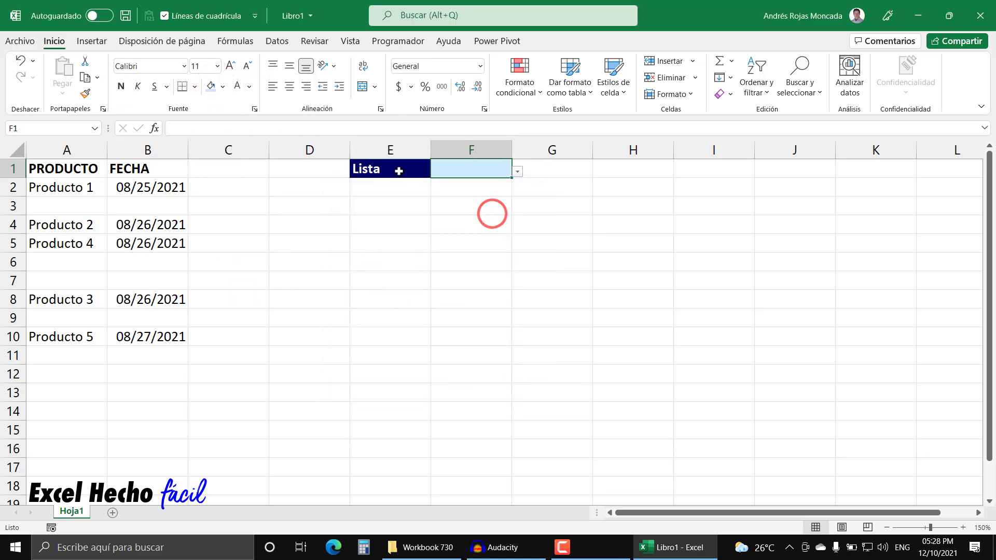
Apply all borders to cells E1:F1
left_click_drag(394, 169, 470, 169)
left_click(194, 87)
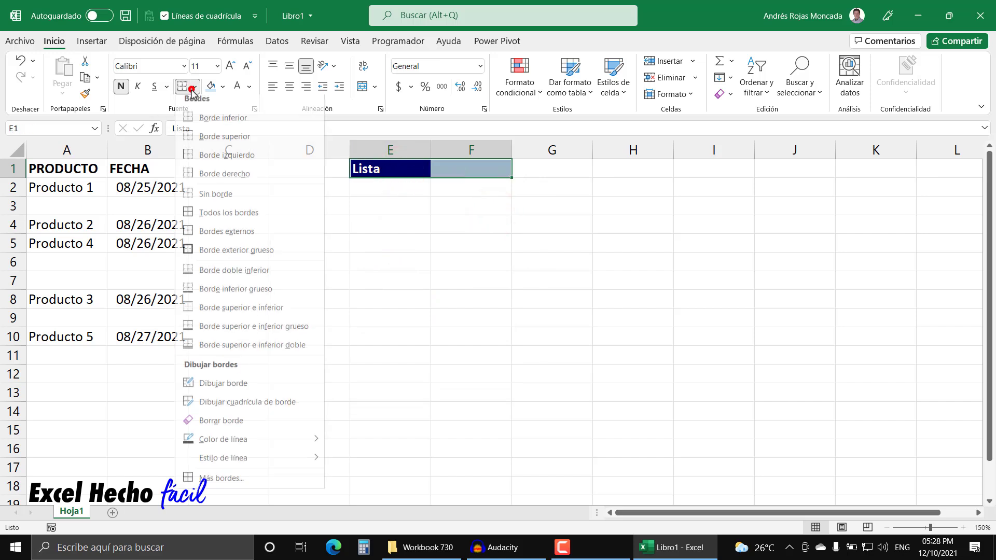
left_click(196, 218)
left_click(456, 200)
Choose Producto 1 from the drop-down list in F1
left_click(482, 169)
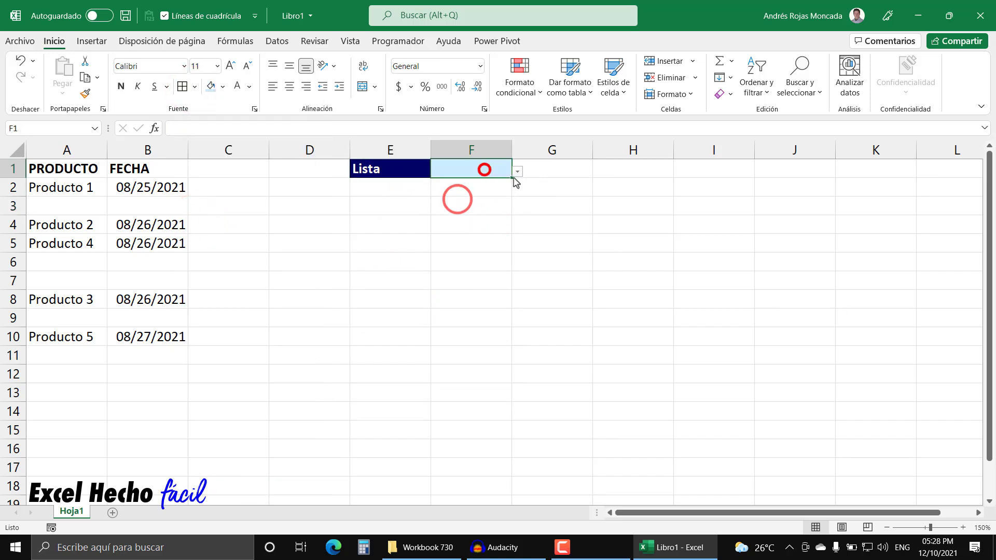
left_click(517, 171)
left_click_drag(514, 237, 513, 221)
left_click(458, 185)
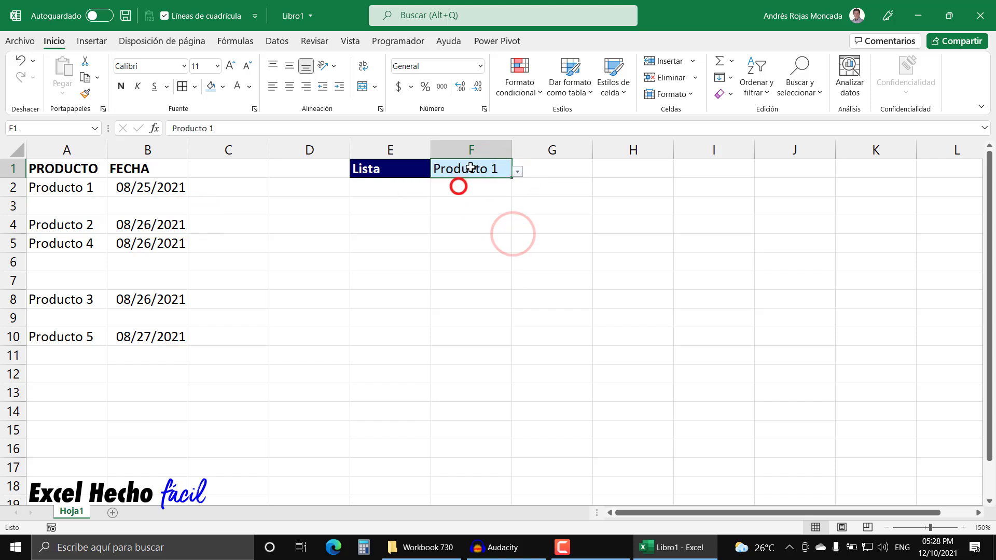
Convert the range A1:B10 into a table with headers
left_click_drag(78, 168, 151, 336)
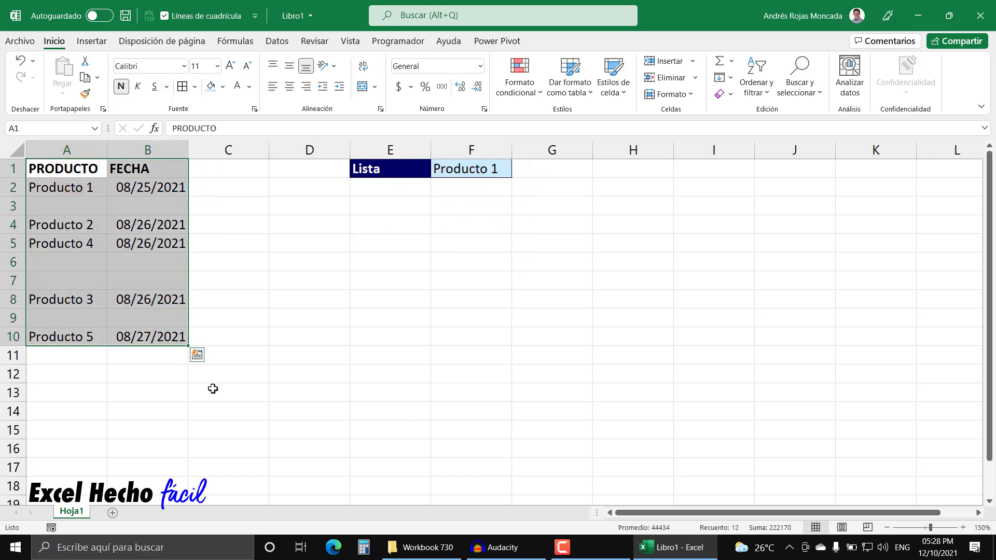
key("ctrl+t")
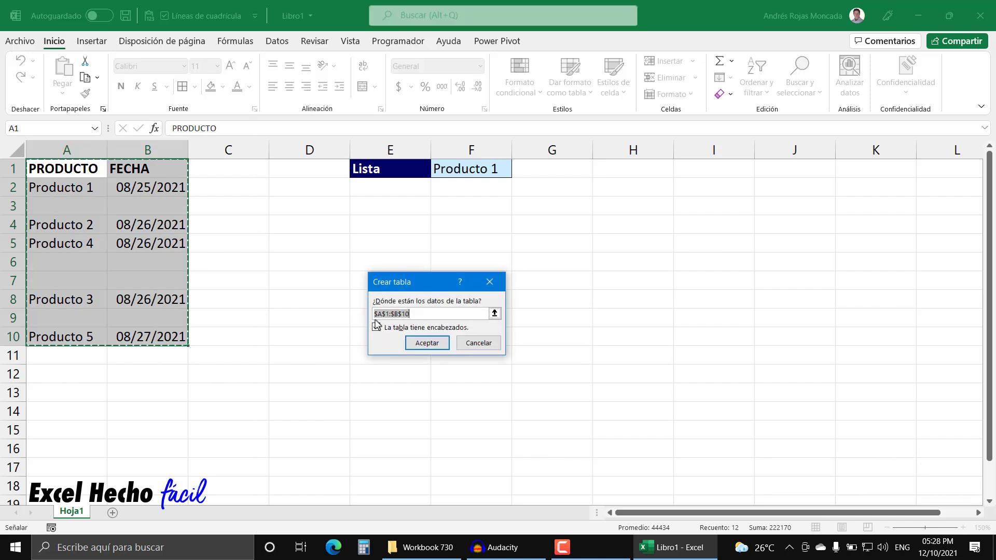
left_click_drag(402, 289, 245, 206)
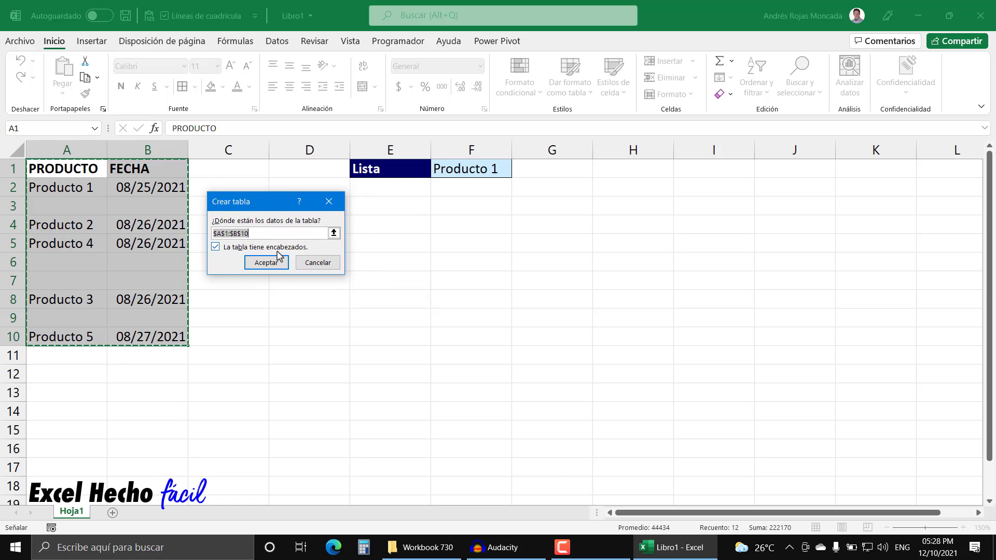
left_click(266, 263)
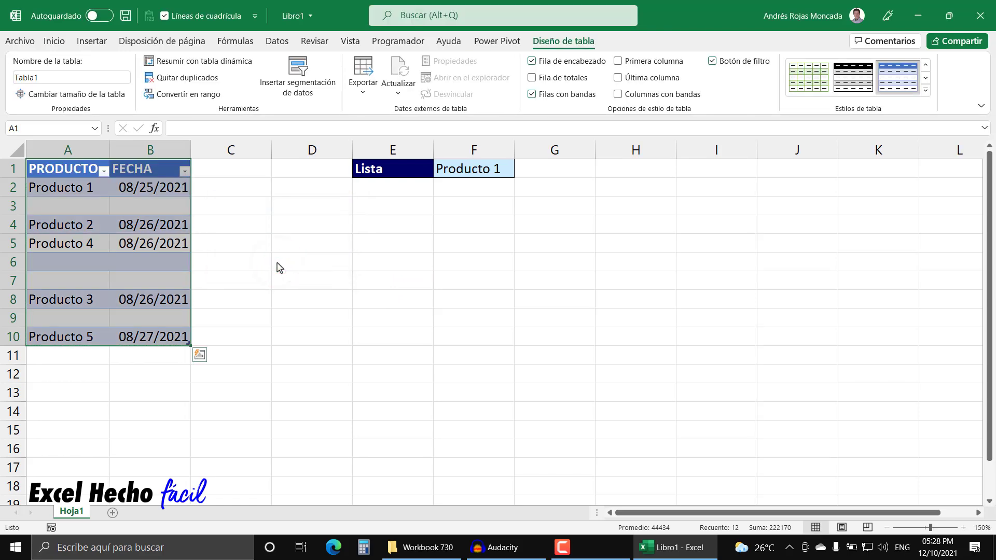
Rename the product table as Datos
left_click(542, 40)
left_click(59, 77)
type("D")
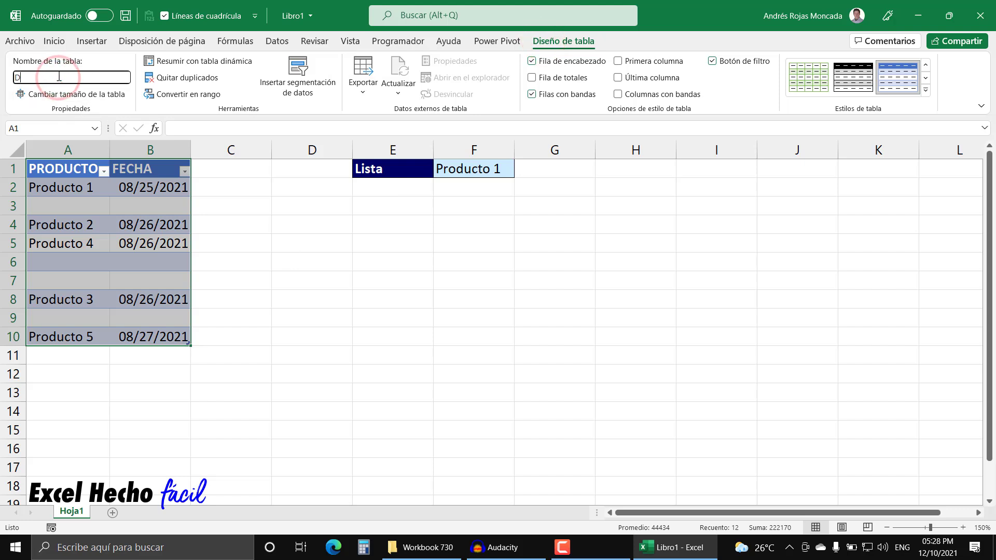
type("atos")
key("Return")
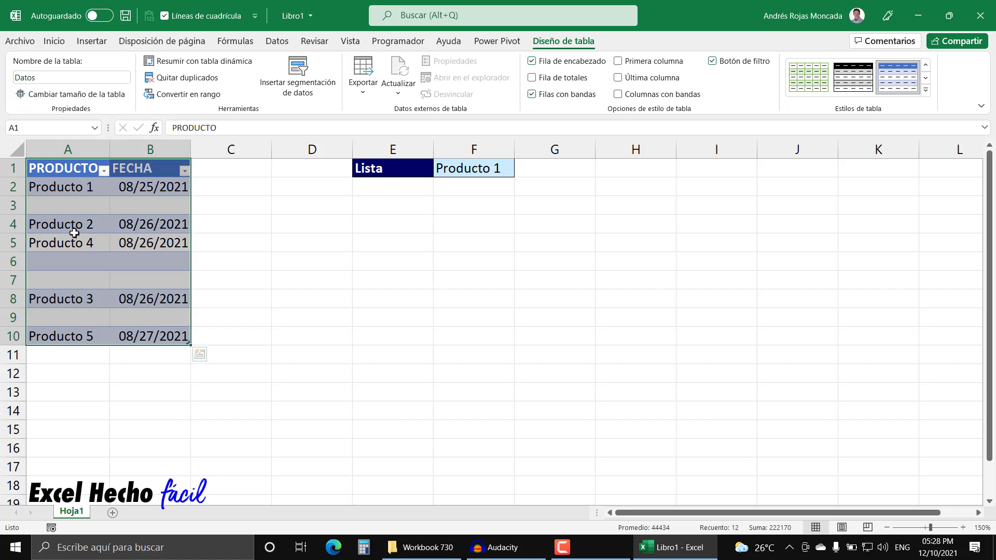
Insert a table column to the right of FECHA and title it Auxiliar
left_click(222, 168)
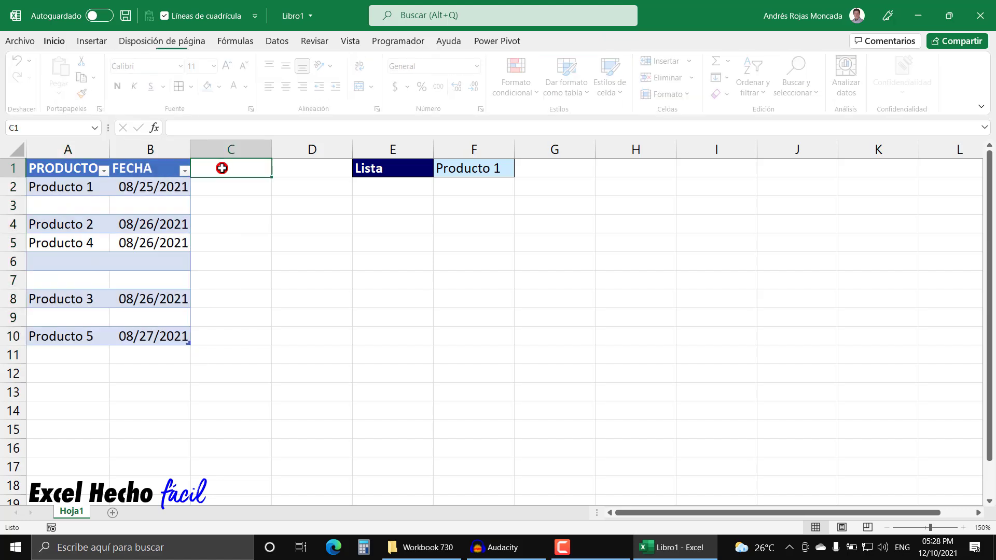
right_click(153, 171)
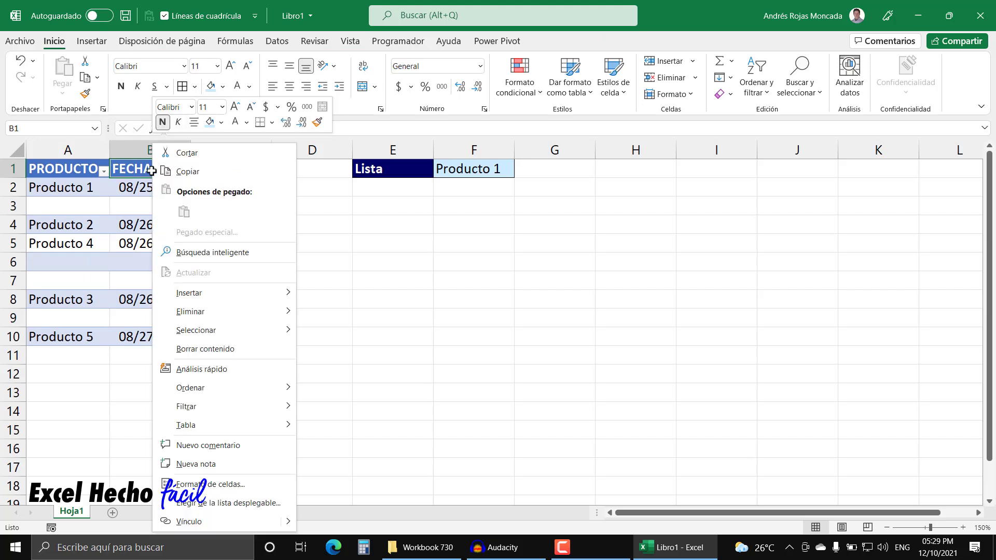
mouse_move(188, 292)
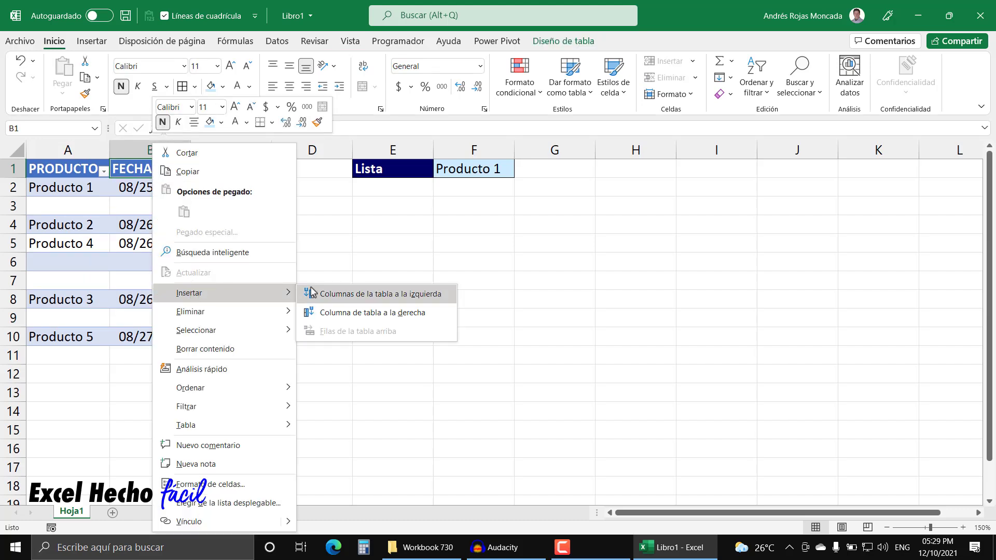
left_click(330, 314)
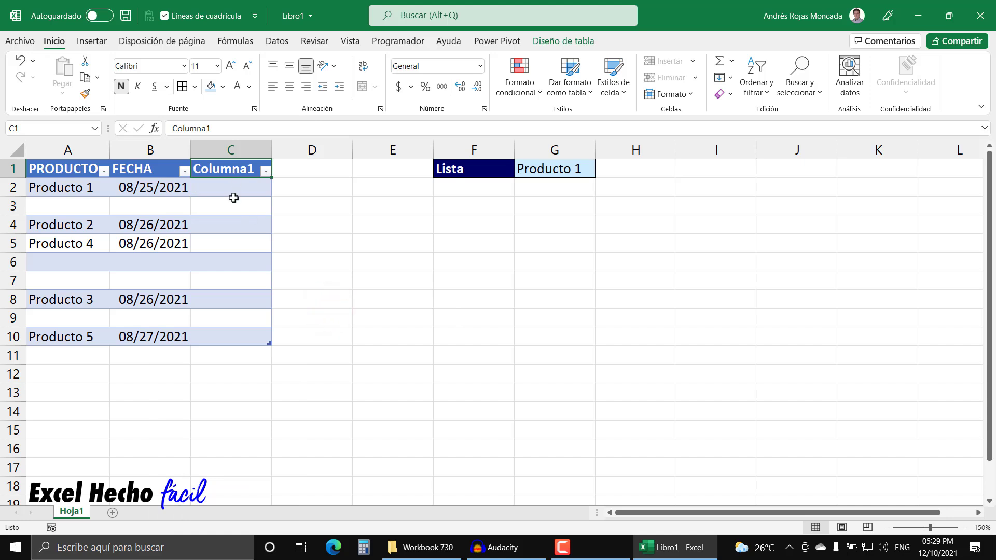
type("Auxiliar")
key("Return")
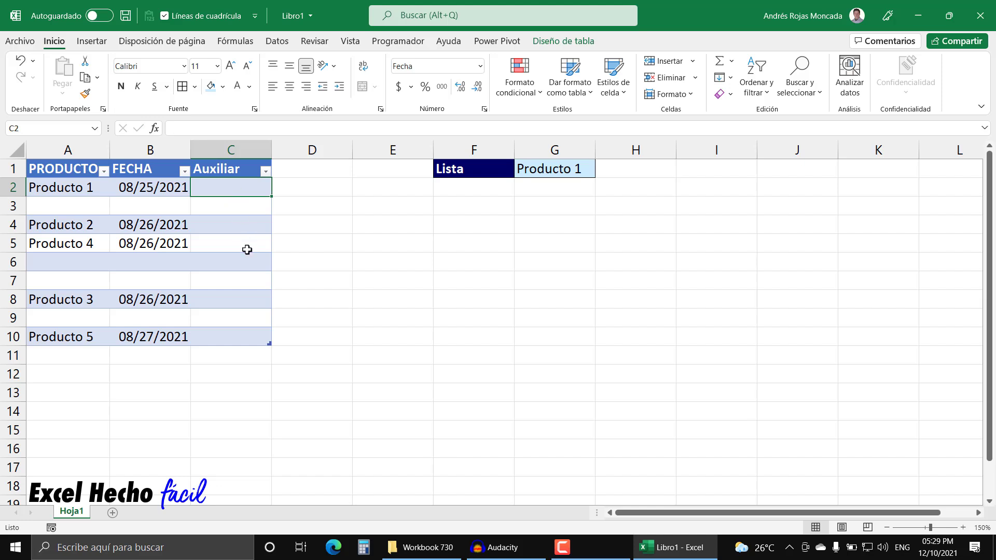
Start an INDICE formula in C2 with the table's PRODUCTO column as the matriz argument, ready for the row-number argument
type("=in")
key("Tab")
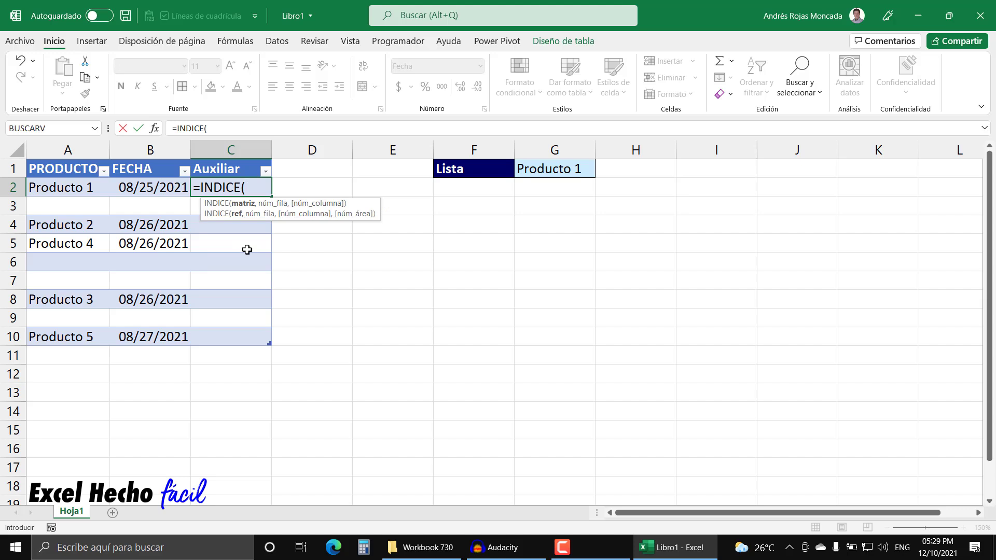
left_click_drag(354, 206, 241, 366)
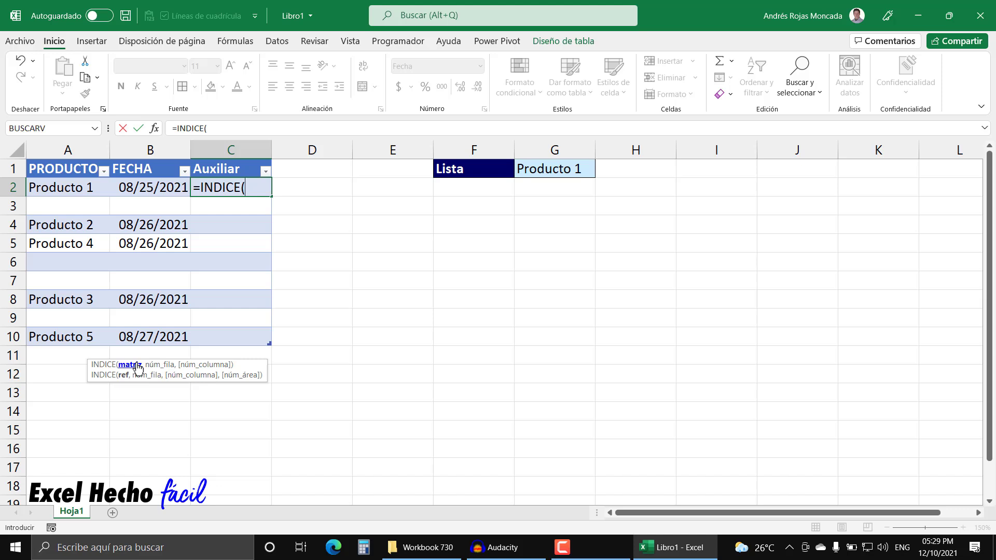
left_click(59, 161)
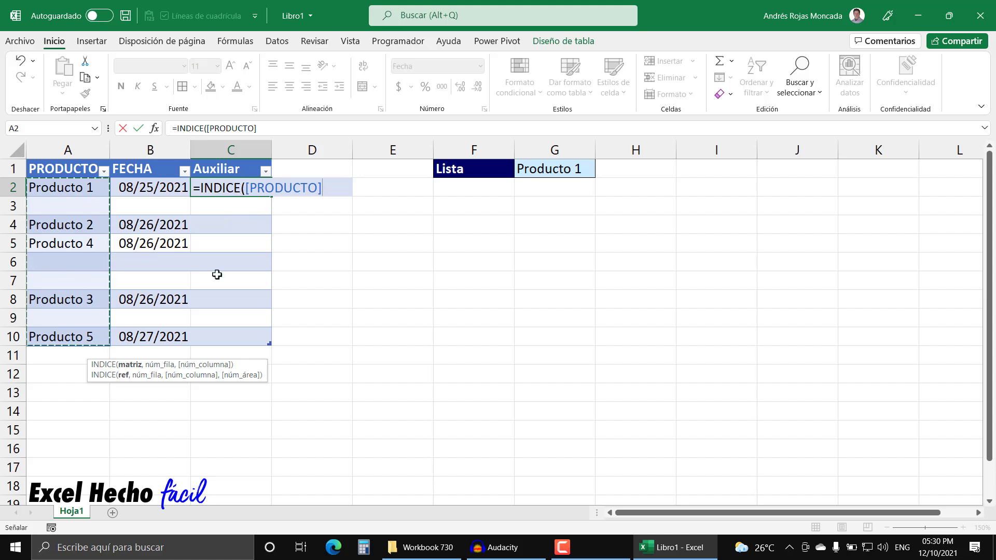
type(",")
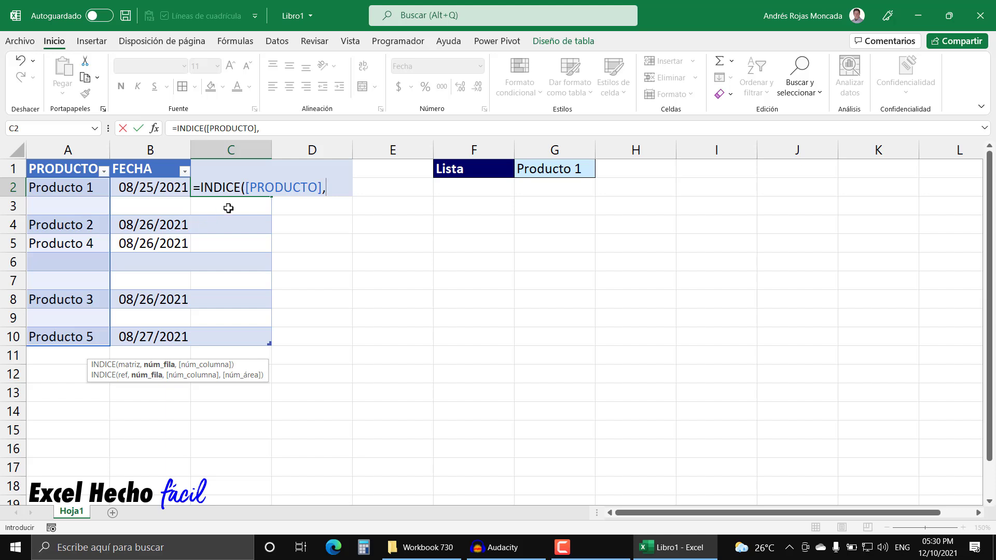
Evaluate the matriz argument of the INDICE formula in place and restore its column reference
left_click(247, 191)
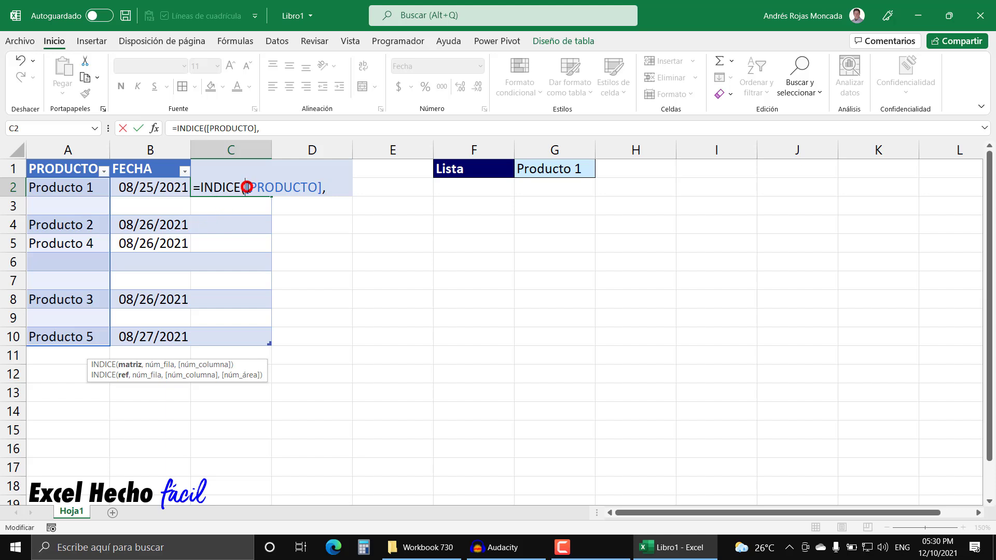
left_click(130, 364)
key("F9")
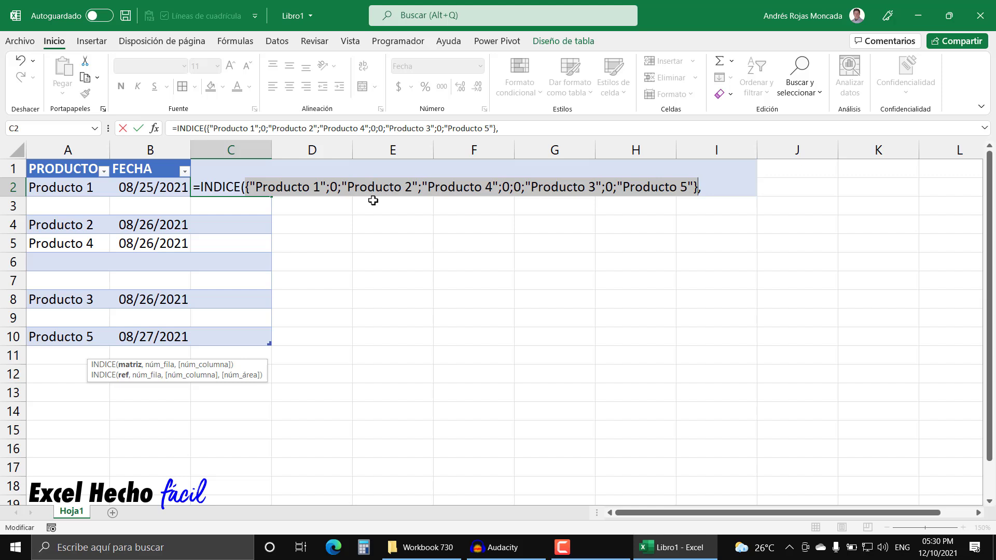
key("ctrl+z")
Enter FILA([PRODUCTO]) as the row-number argument of the INDICE formula
left_click(334, 187)
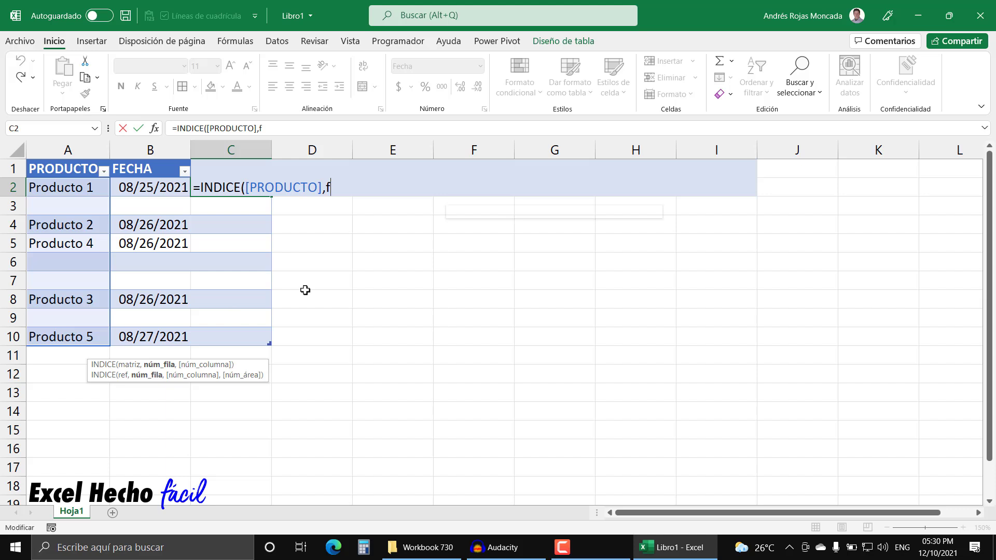
type("fil")
key("Tab")
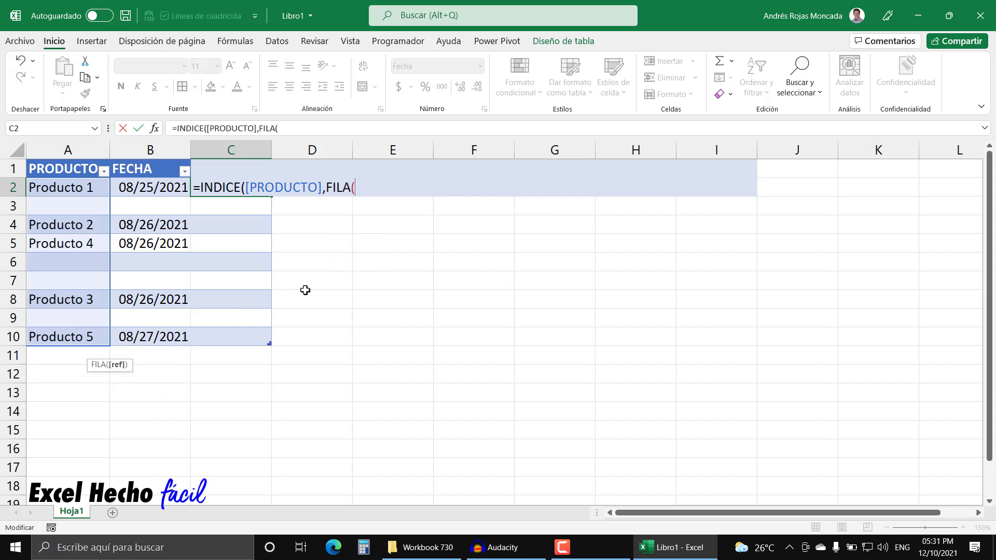
left_click(83, 160)
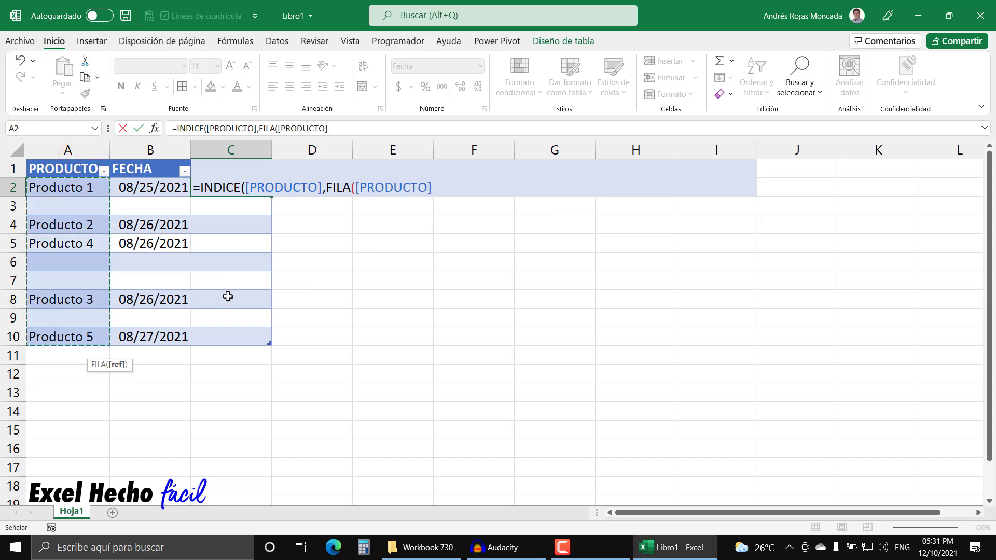
type(")")
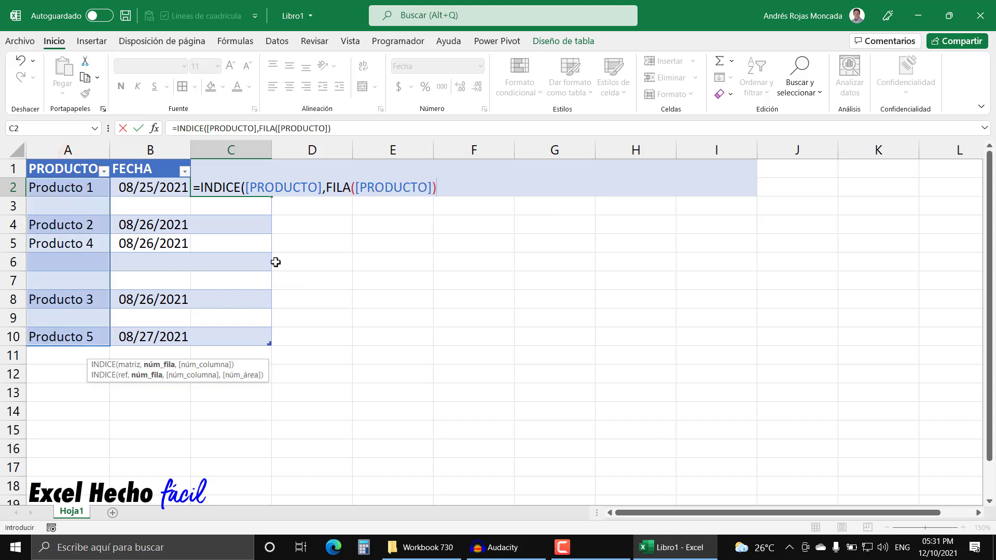
Evaluate the FILA([PRODUCTO]) part of the formula in place and restore the expression
left_click_drag(326, 188, 437, 188)
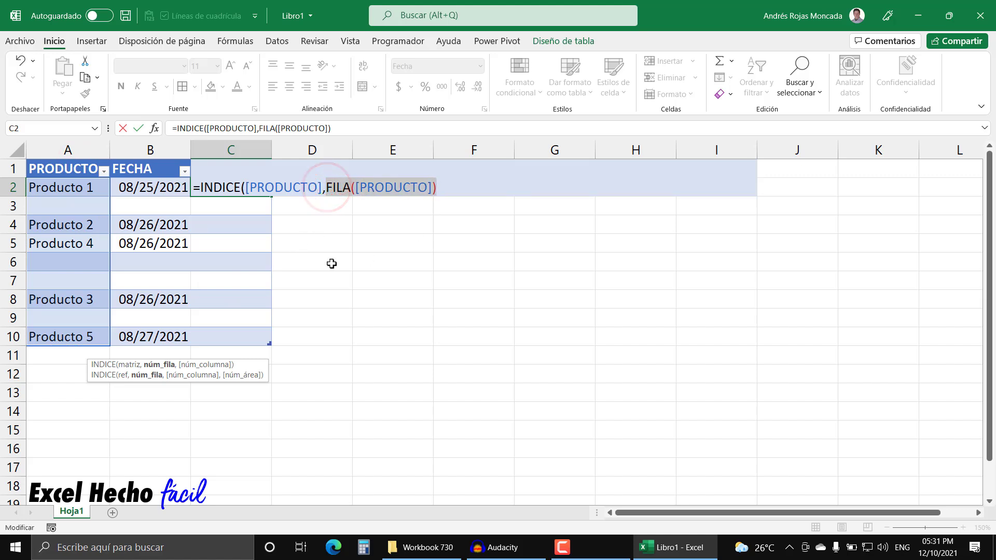
key("F9")
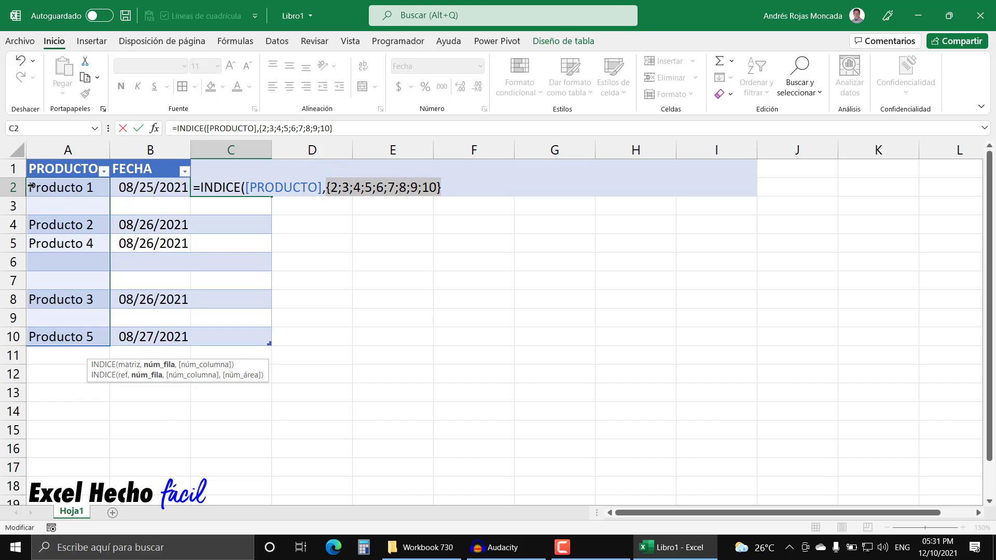
key("ctrl+z")
Subtract FILA(Datos[#Encabezados]) from FILA([PRODUCTO]) in the row-number argument
left_click(443, 187)
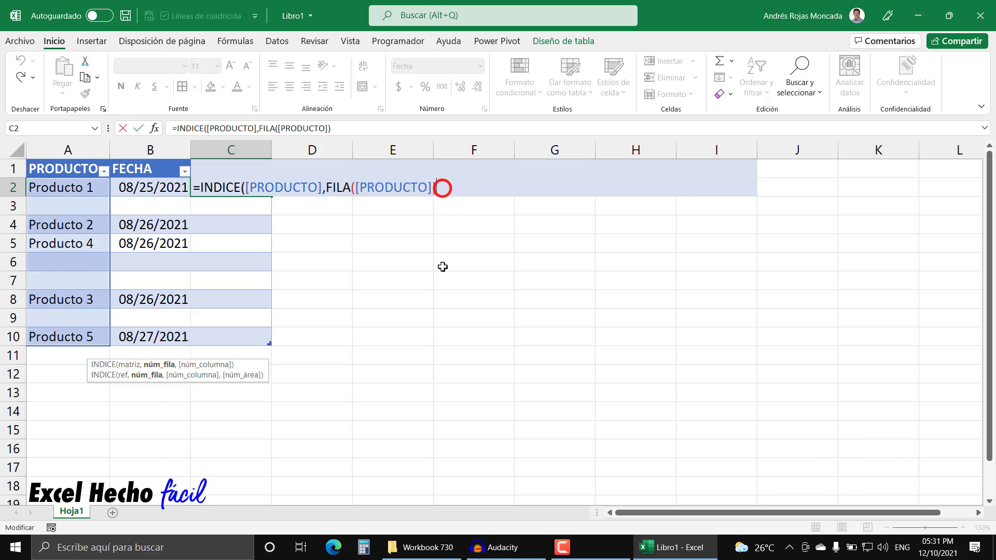
type("-FILA(")
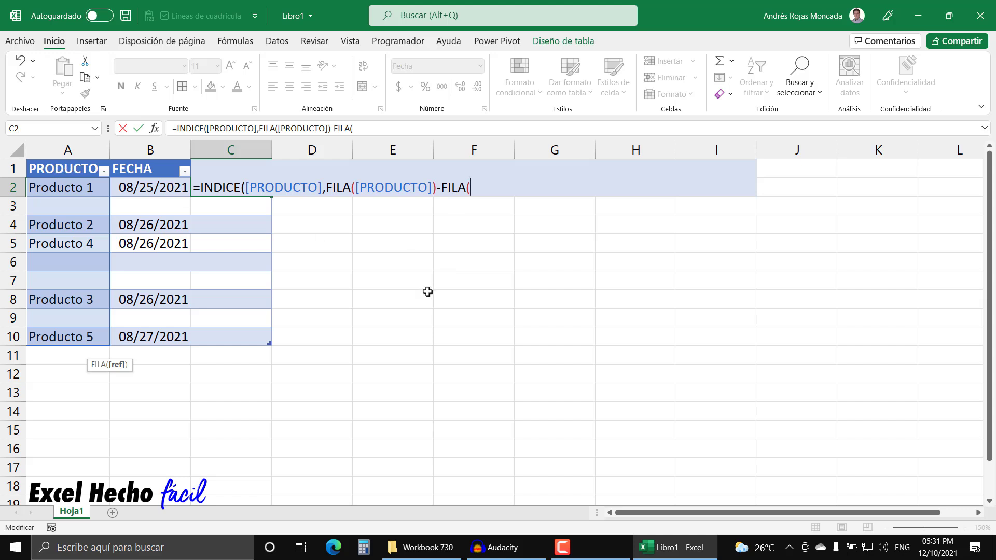
type("Datos")
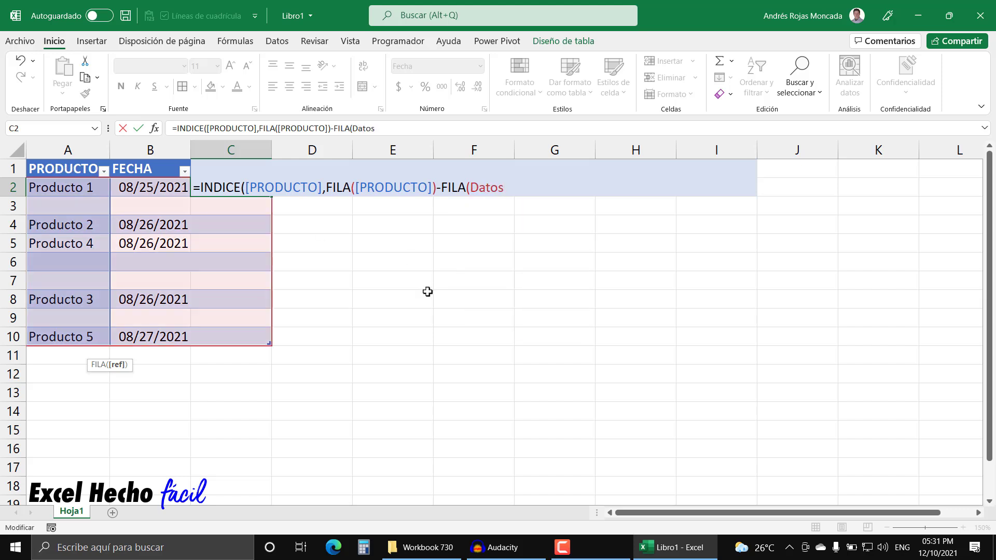
type("[")
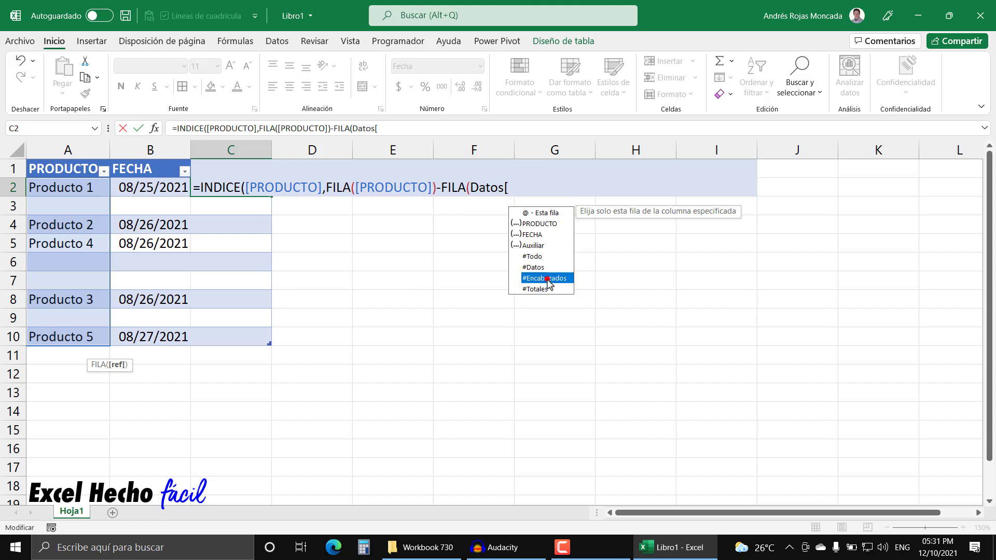
double_click(545, 278)
type("])")
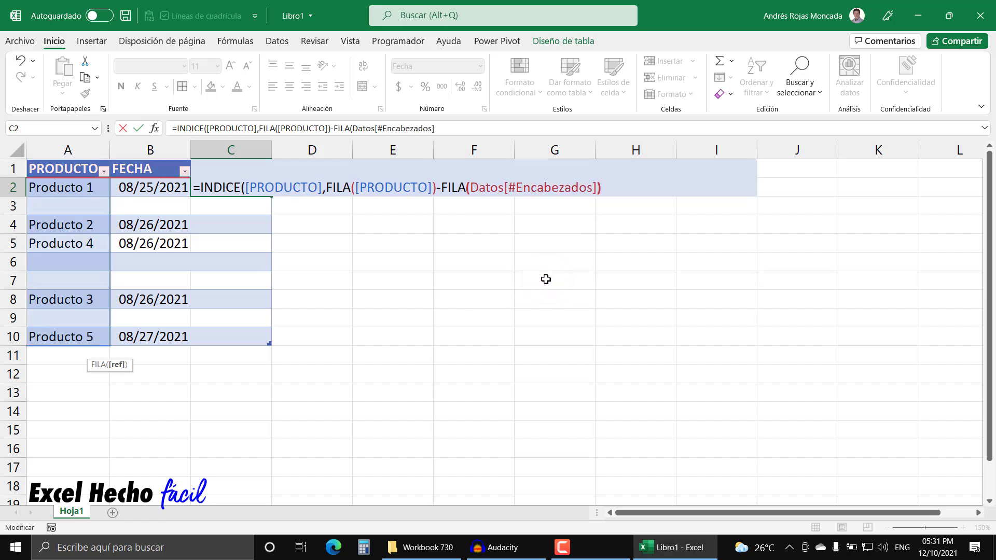
Evaluate only the FILA(Datos[#Encabezados]) part of the formula and restore the expression
left_click_drag(441, 188, 574, 213)
key("F9")
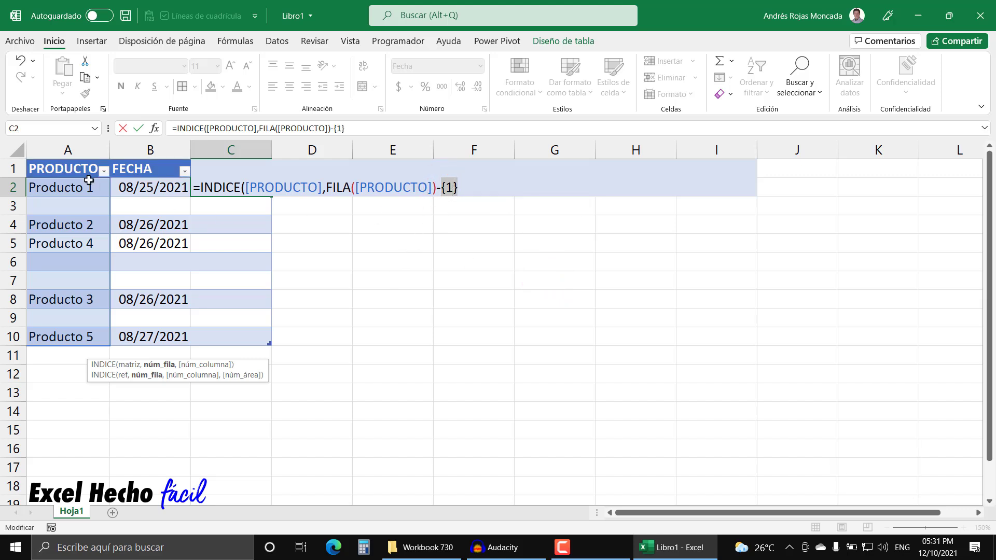
key("ctrl+z")
Evaluate the whole FILA subtraction in the row-number argument and restore the expression
left_click(323, 187)
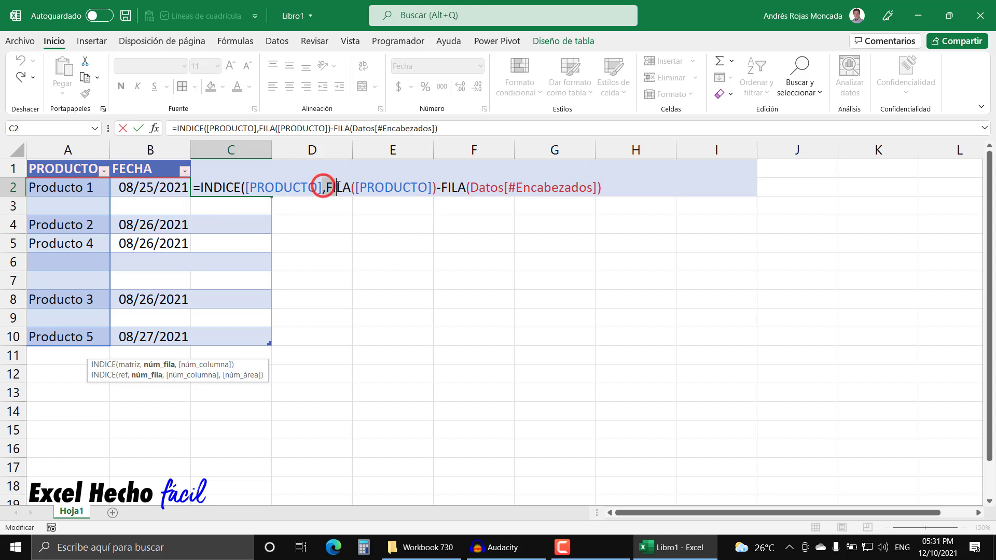
left_click_drag(326, 187, 436, 185)
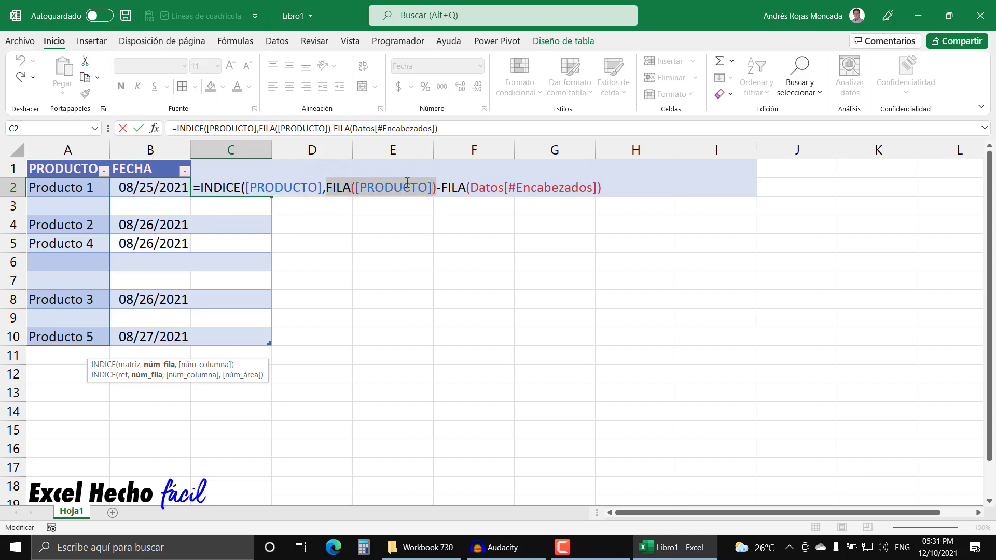
left_click_drag(327, 187, 579, 209)
key("F9")
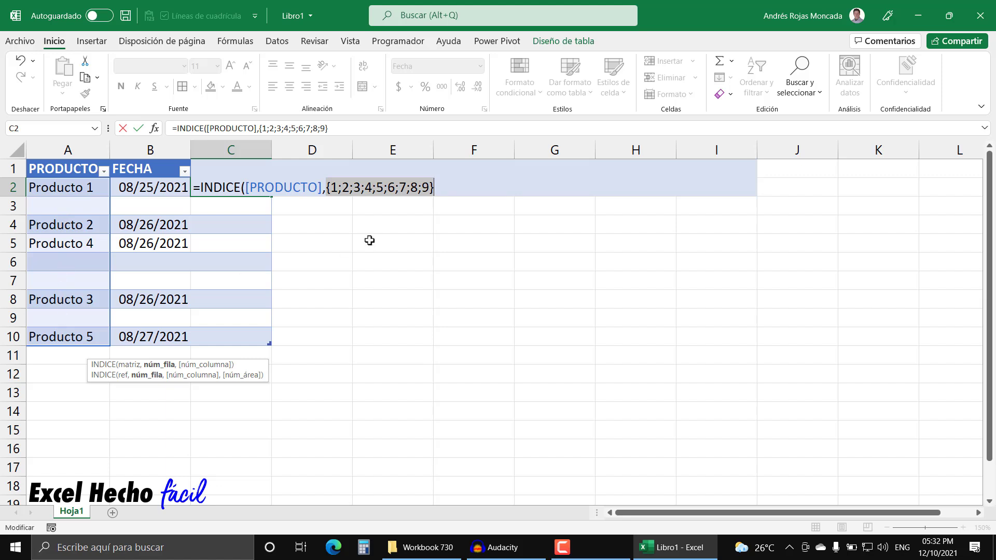
key("ctrl+z")
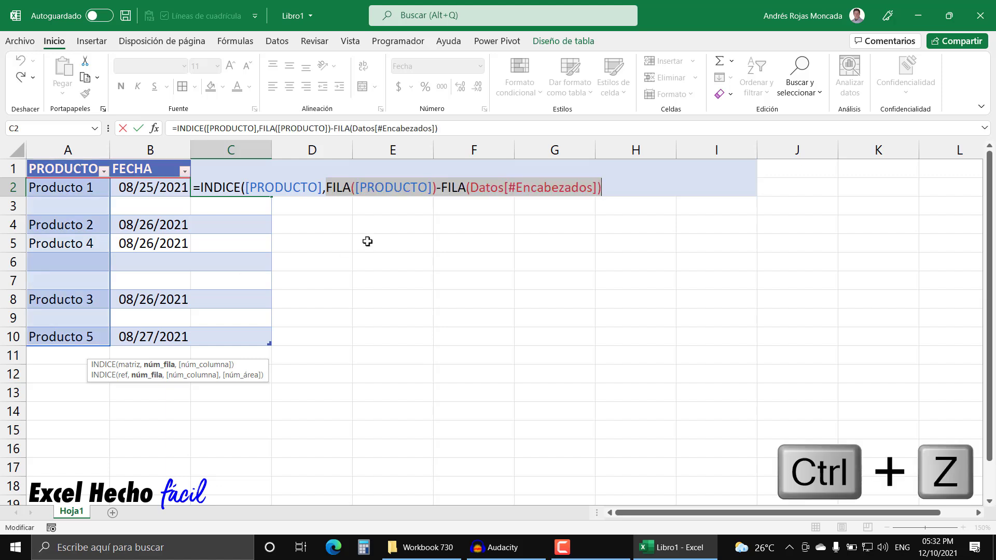
Enclose the FILA subtraction in parentheses and divide it by the condition ([PRODUCTO]<>"")
left_click(326, 186)
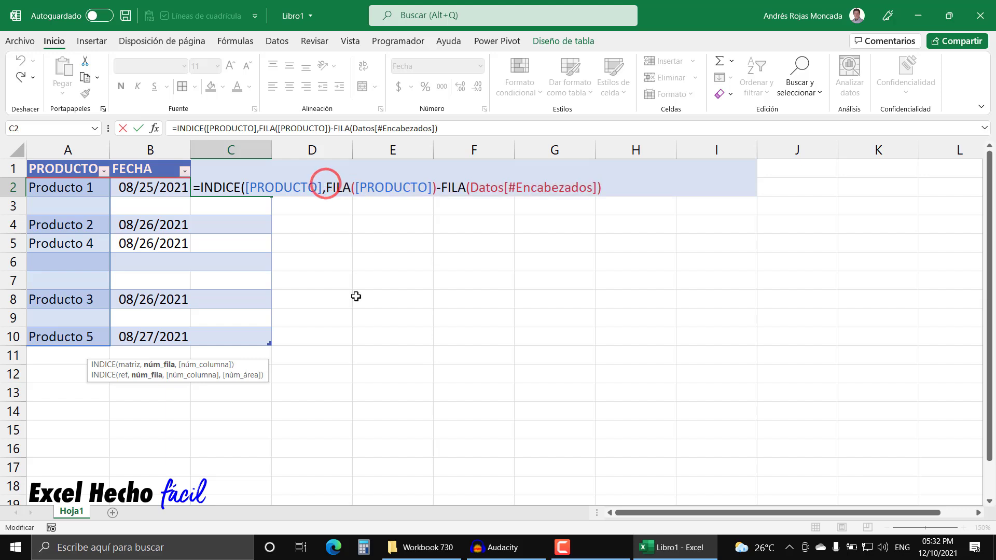
type("(")
left_click(606, 190)
type(")/(")
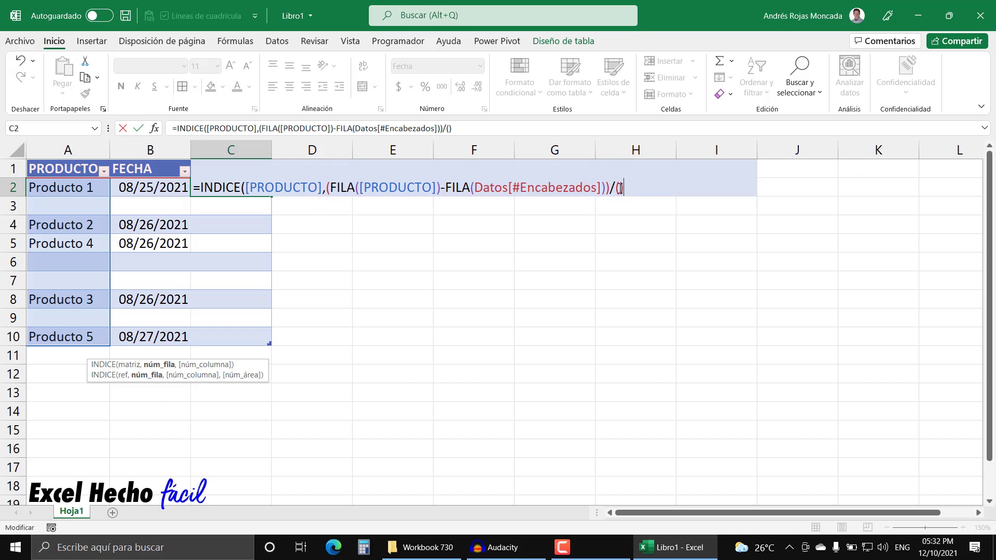
left_click(619, 187)
left_click(76, 168)
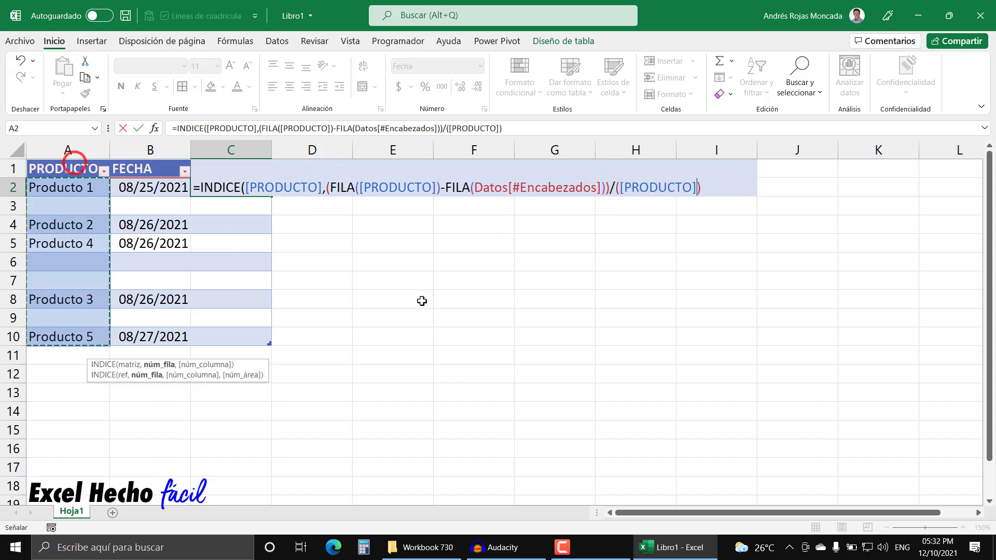
type("<>\"\"")
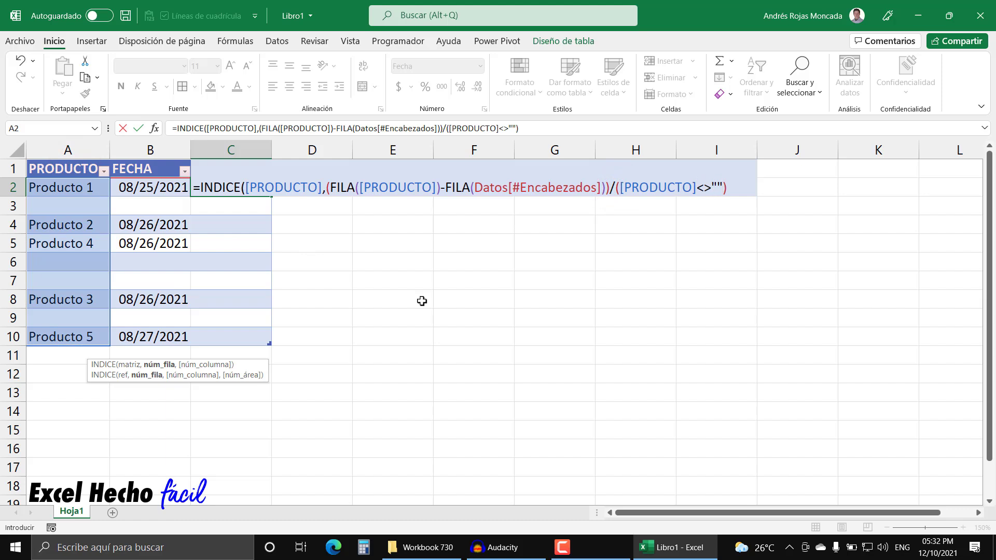
Evaluate the ([PRODUCTO]<>"") condition in place and restore the expression
left_click_drag(616, 187, 655, 227)
key("F9")
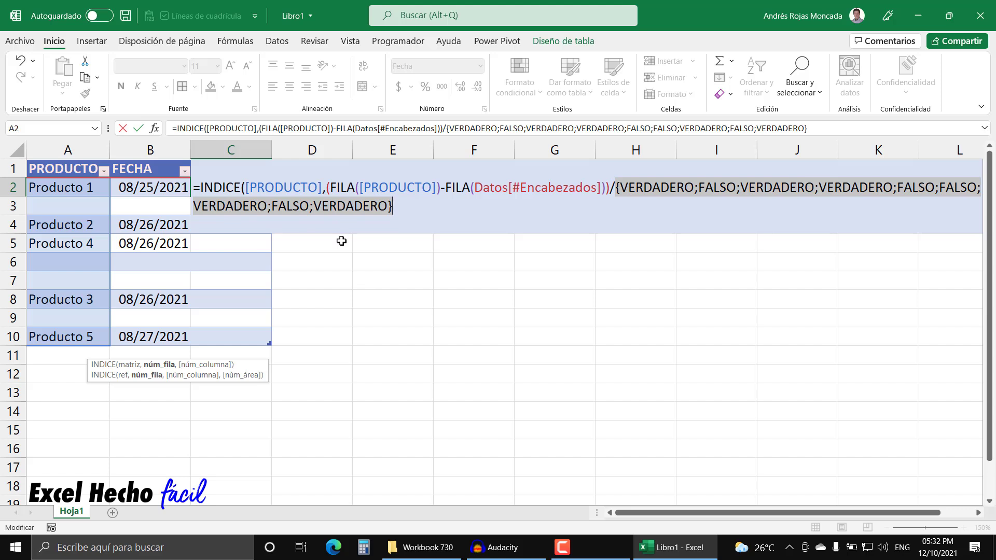
key("ctrl+z")
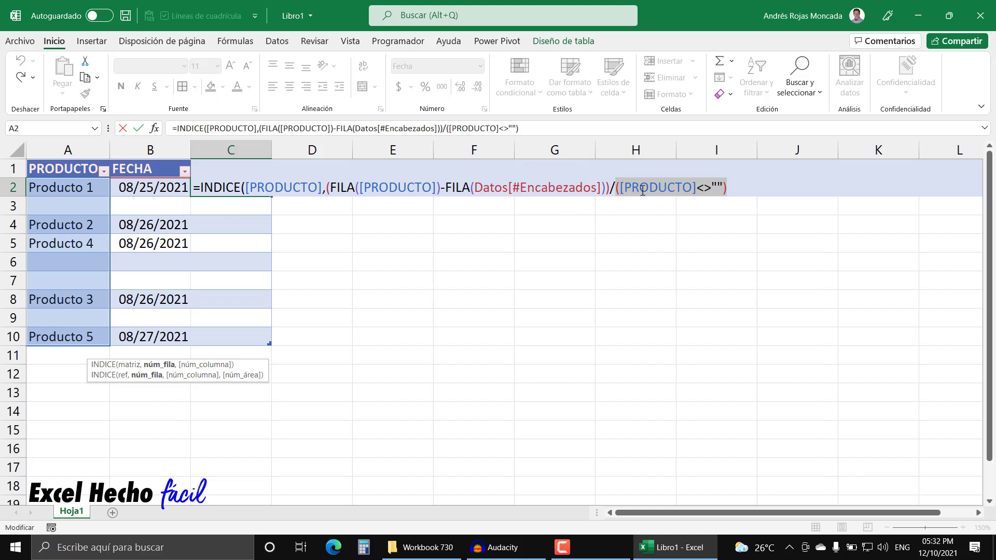
Temporarily multiply the ([PRODUCTO]<>"") condition by 1 to evaluate it as numbers, and remove the multiplication
left_click(732, 188)
type("*1")
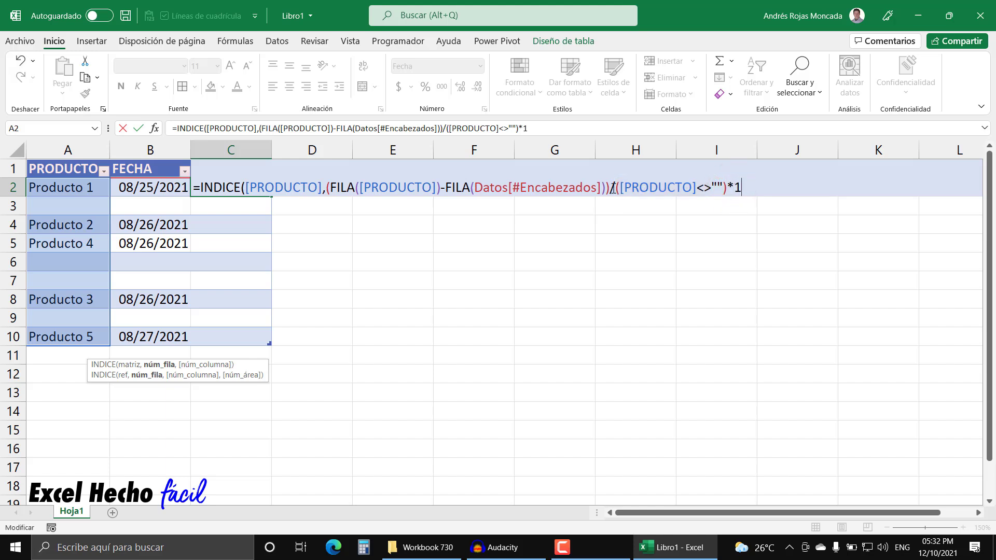
left_click_drag(617, 188, 755, 188)
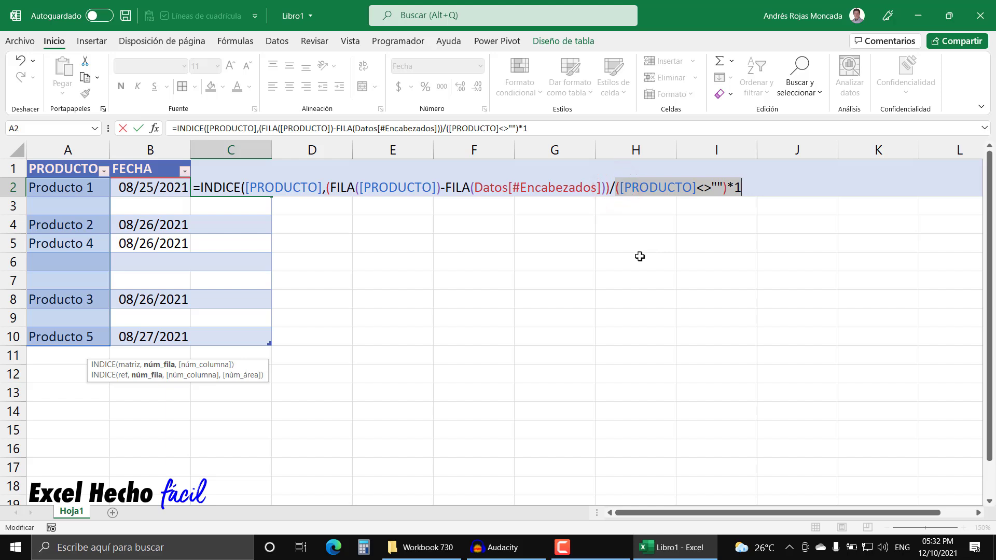
key("F9")
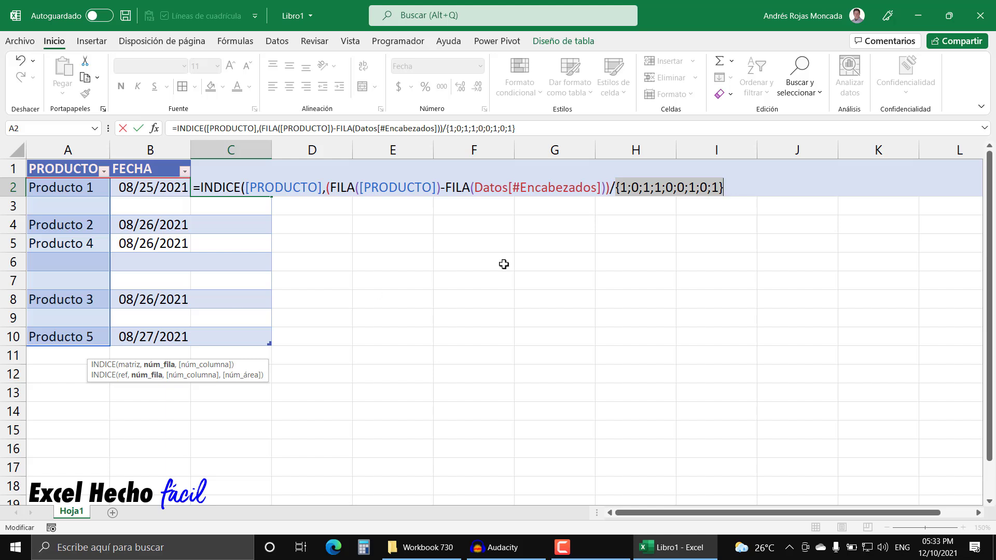
key("ctrl+z")
left_click(765, 186)
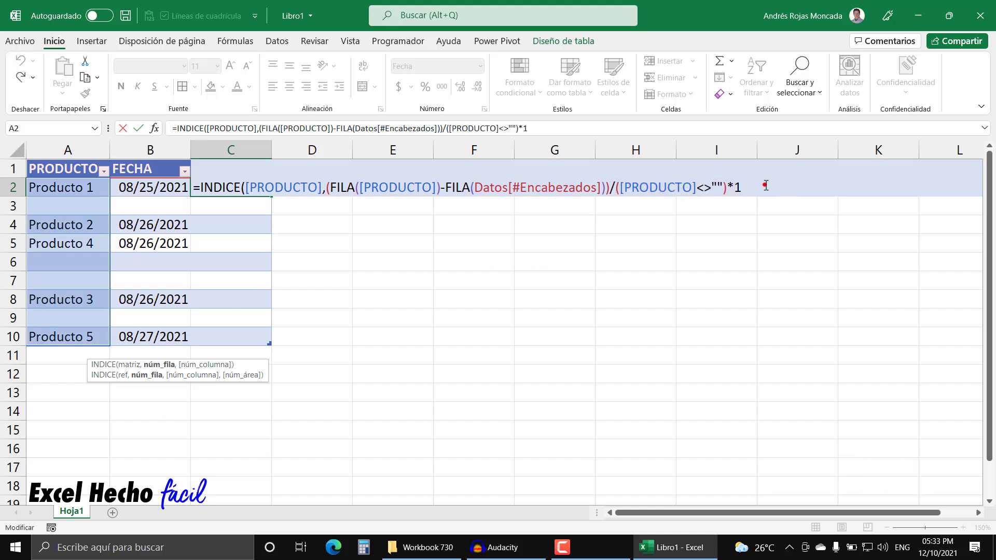
key("Delete")
key("BackSpace")
Try to evaluate the part of the formula from FILA(Datos[#Encabezados]) through the ([PRODUCTO]<>"") condition
left_click_drag(445, 189, 740, 192)
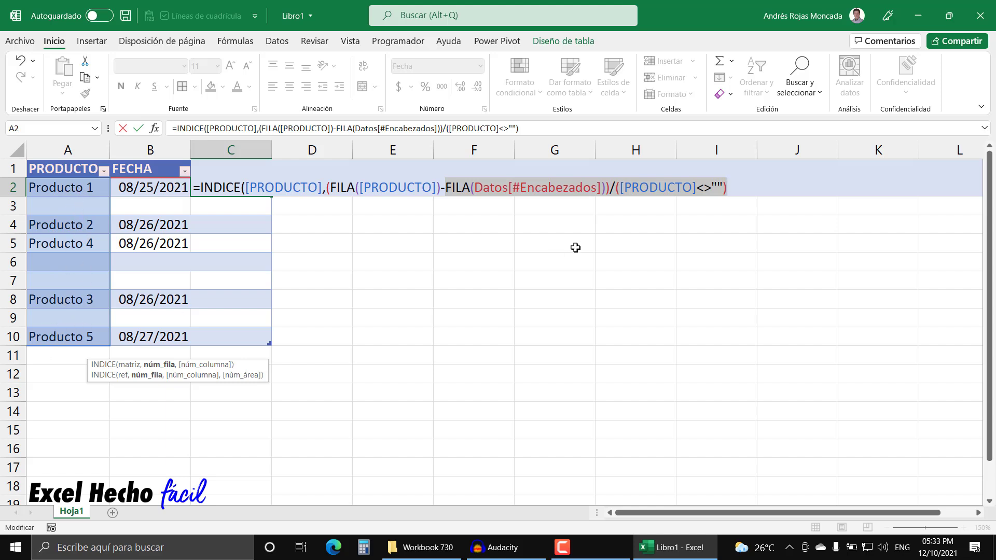
key("F9")
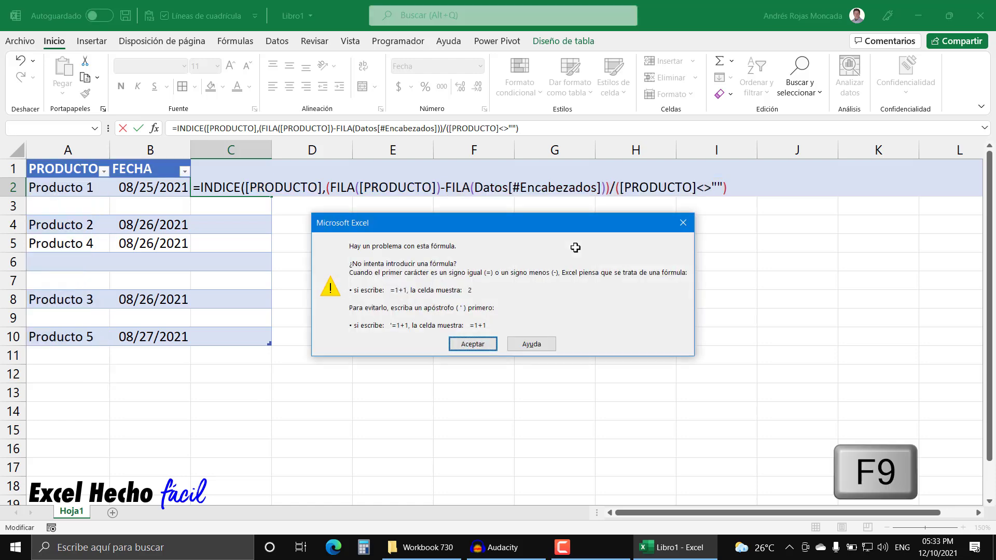
key("Return")
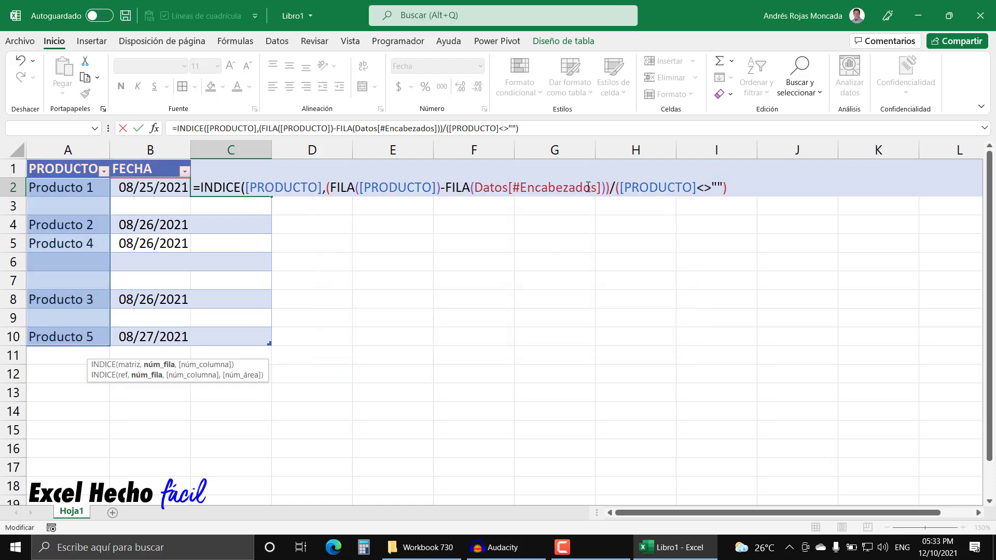
Evaluate the whole FILA subtraction divided by the ([PRODUCTO]<>"") condition in place and restore the expression
left_click_drag(729, 187, 327, 188)
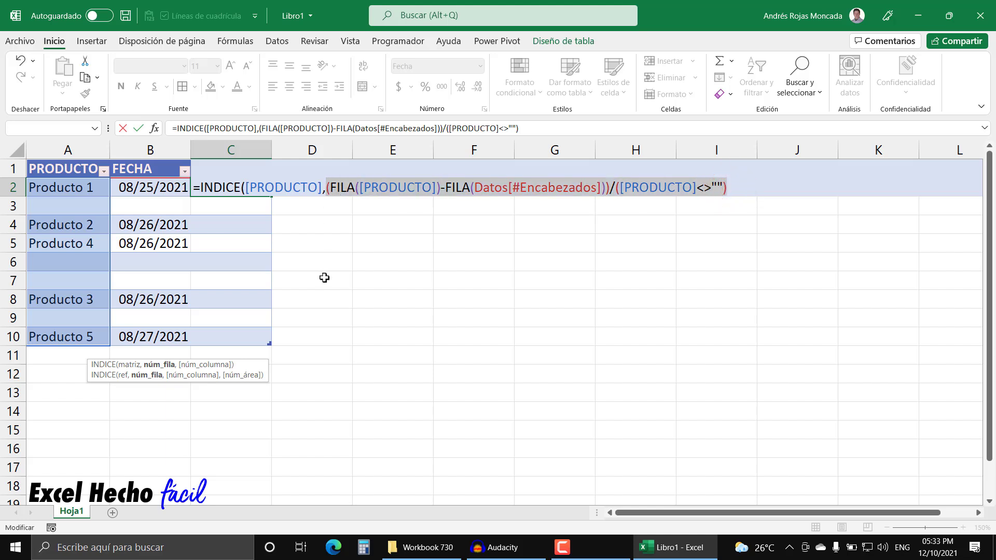
key("F9")
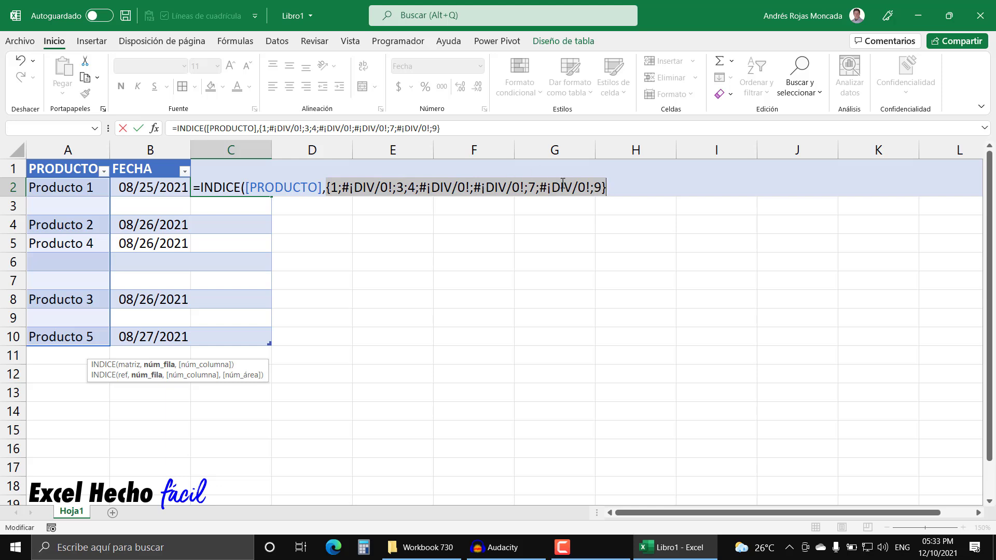
key("ctrl+z")
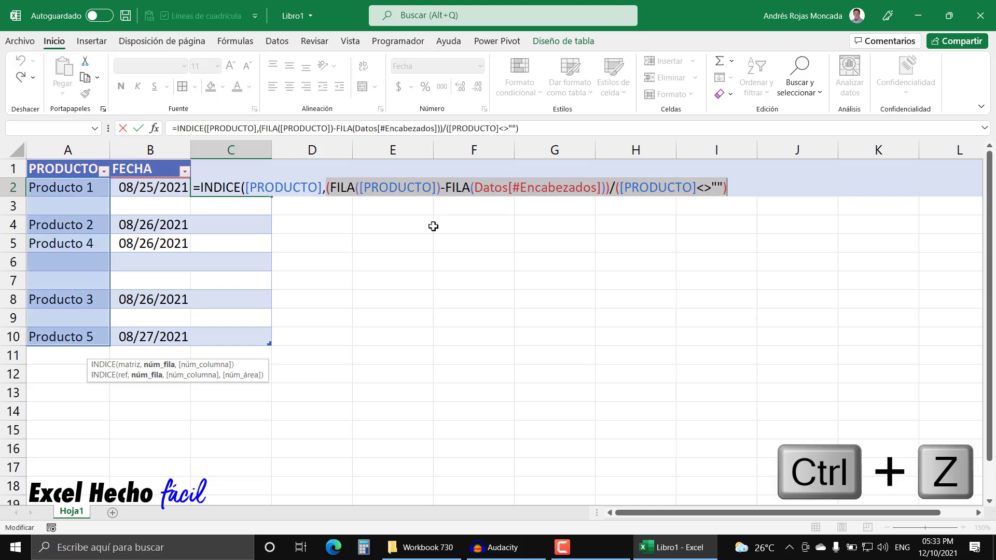
Insert AGREGAR before the FILA subtraction, with function 15 - K.ESIMO.MENOR and option 6 - Omitir valores de error
key("Left")
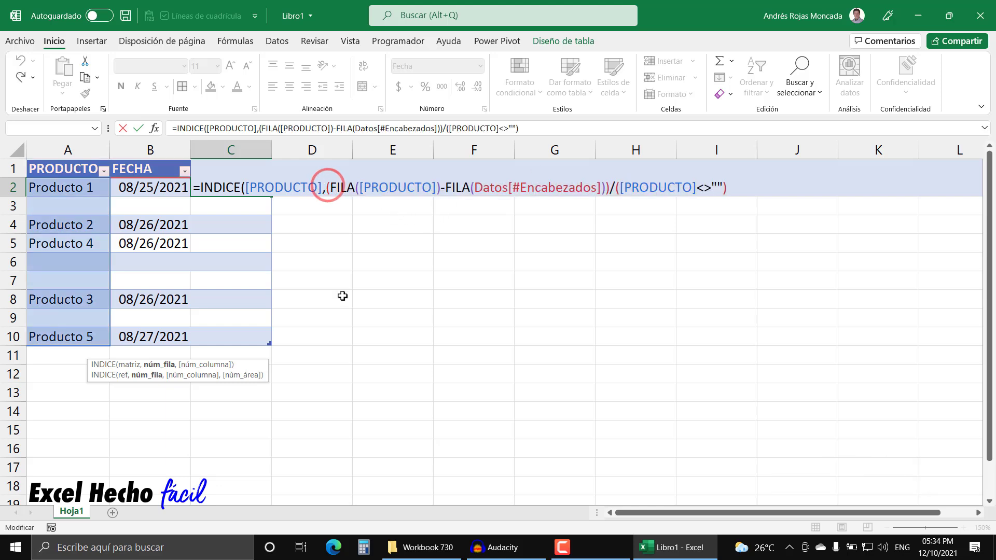
type("agregar(")
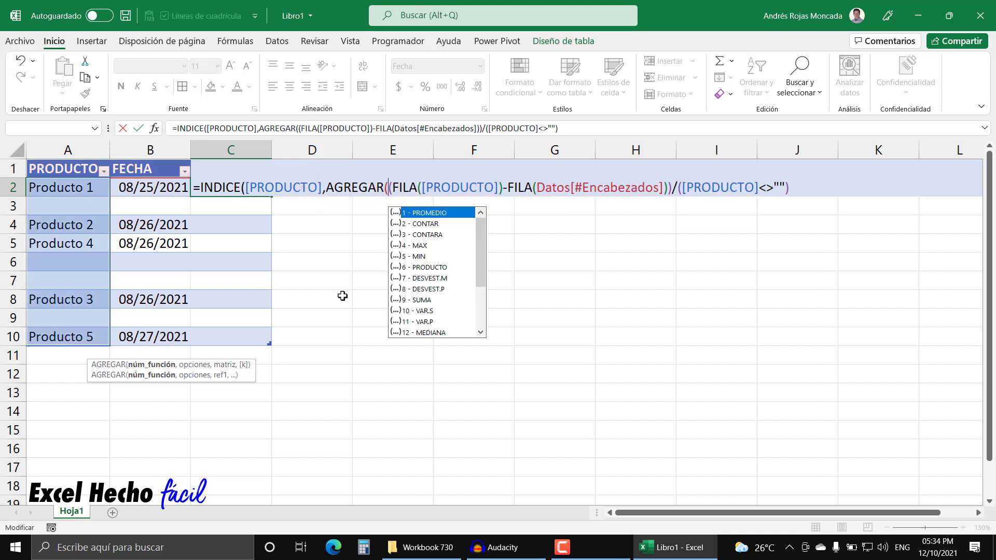
left_click_drag(481, 233, 486, 305)
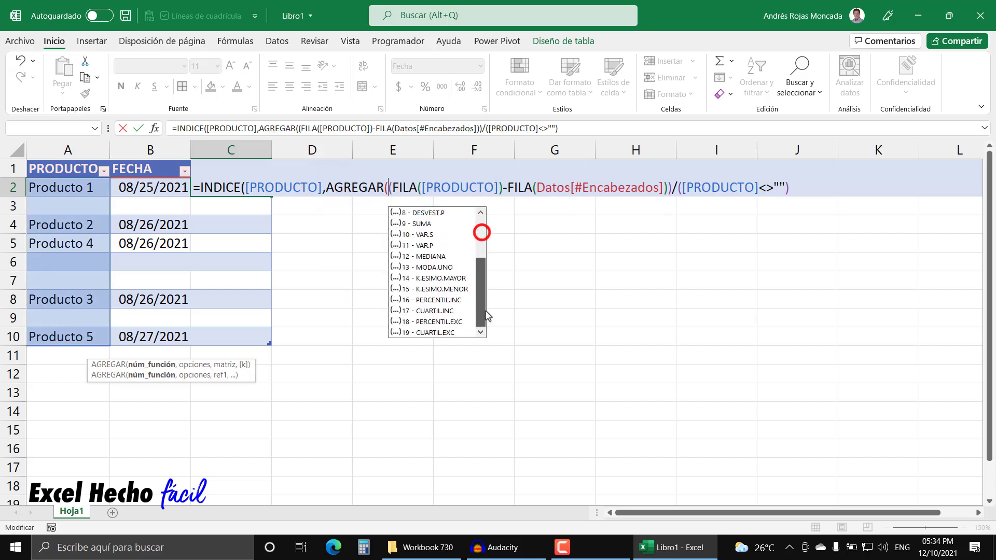
double_click(422, 290)
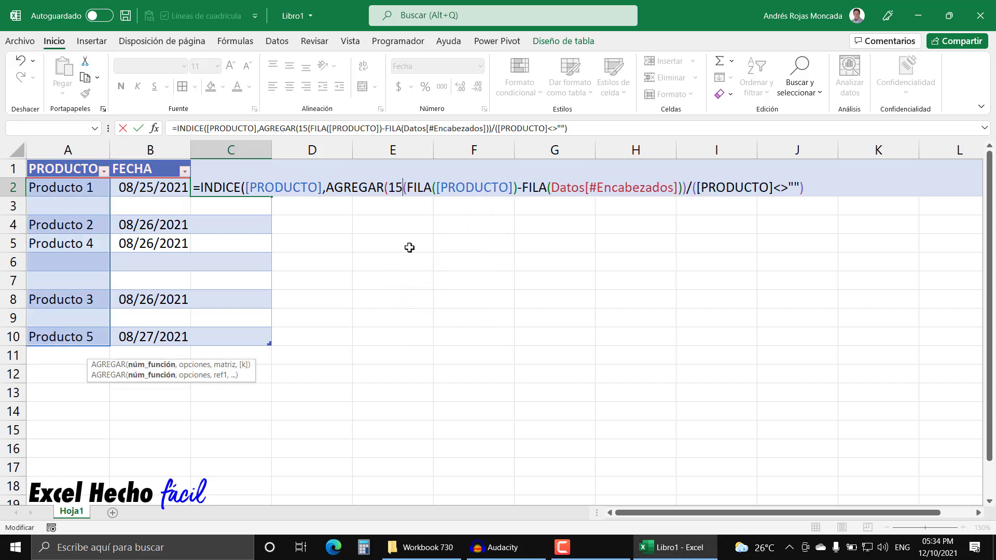
type(",")
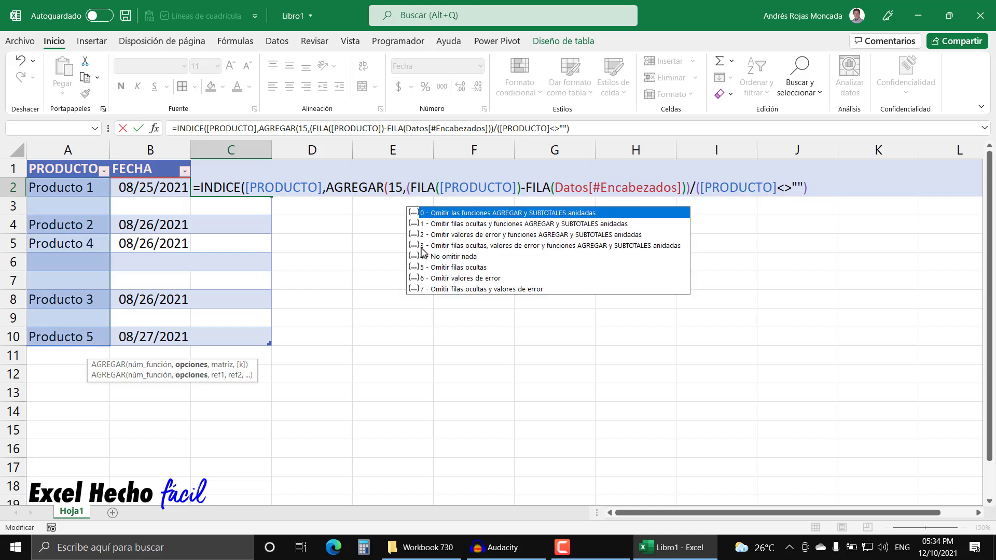
double_click(445, 279)
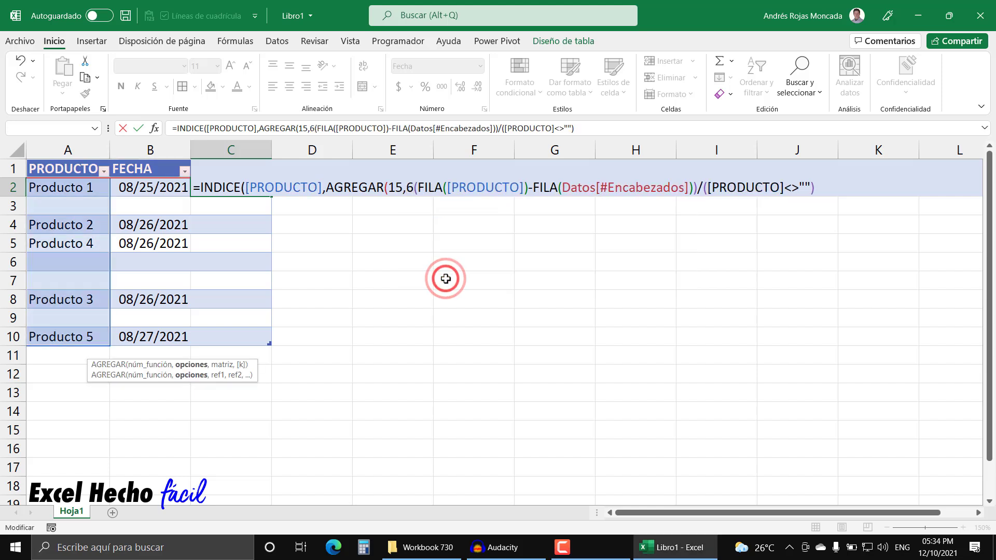
type(",")
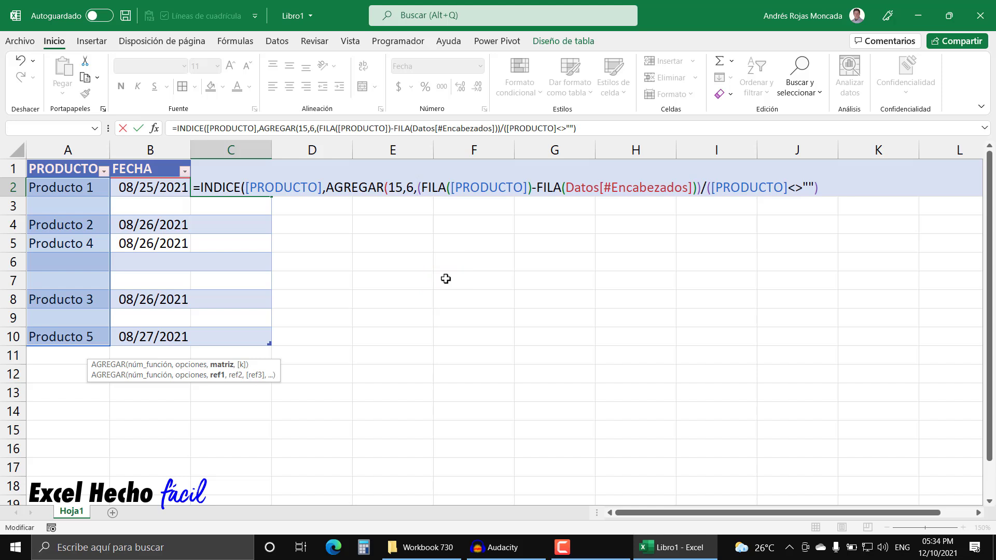
left_click(222, 365)
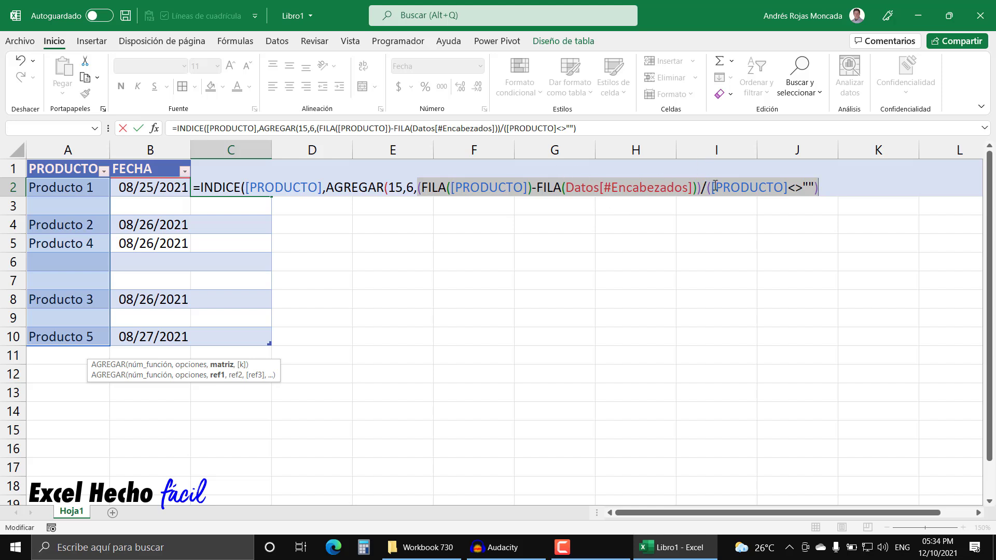
left_click(821, 186)
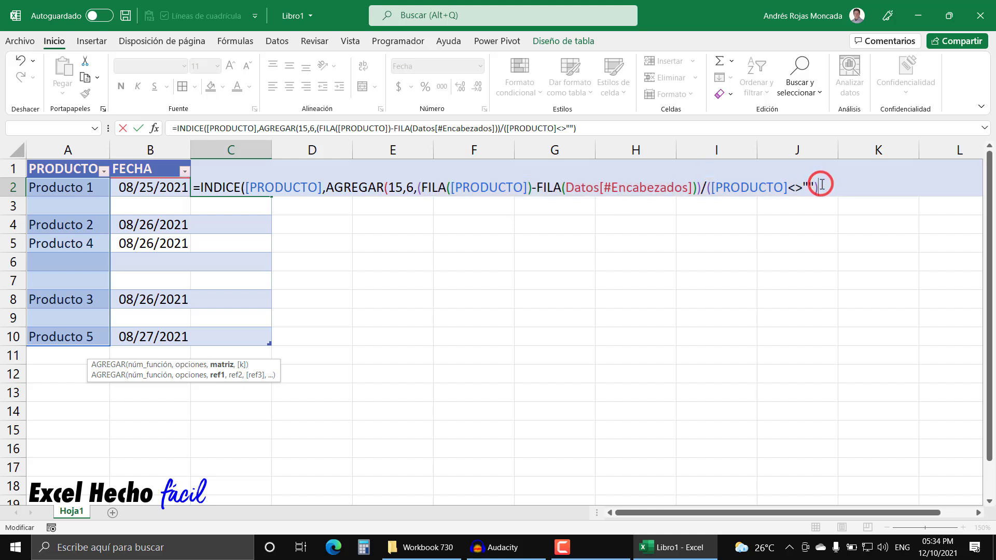
type(",")
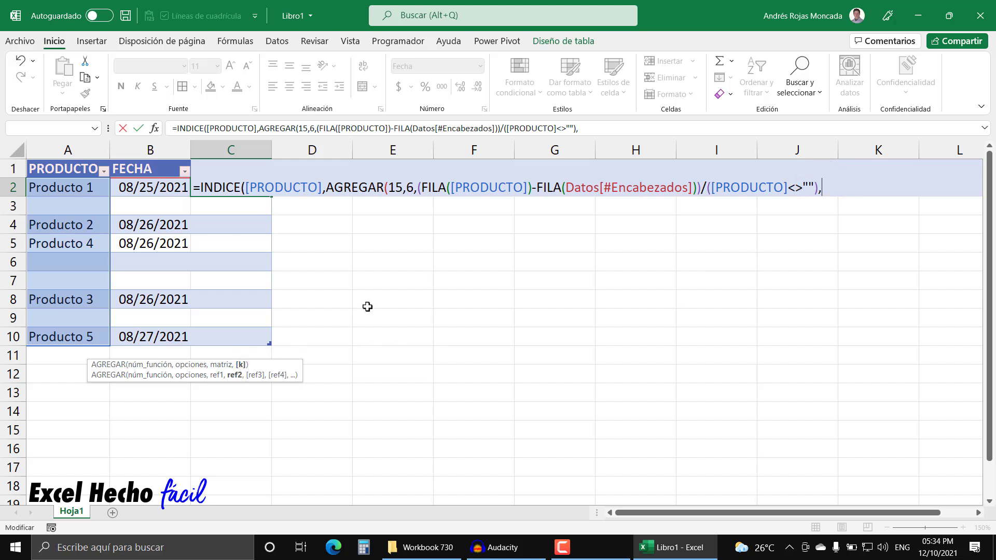
type("FILAS(")
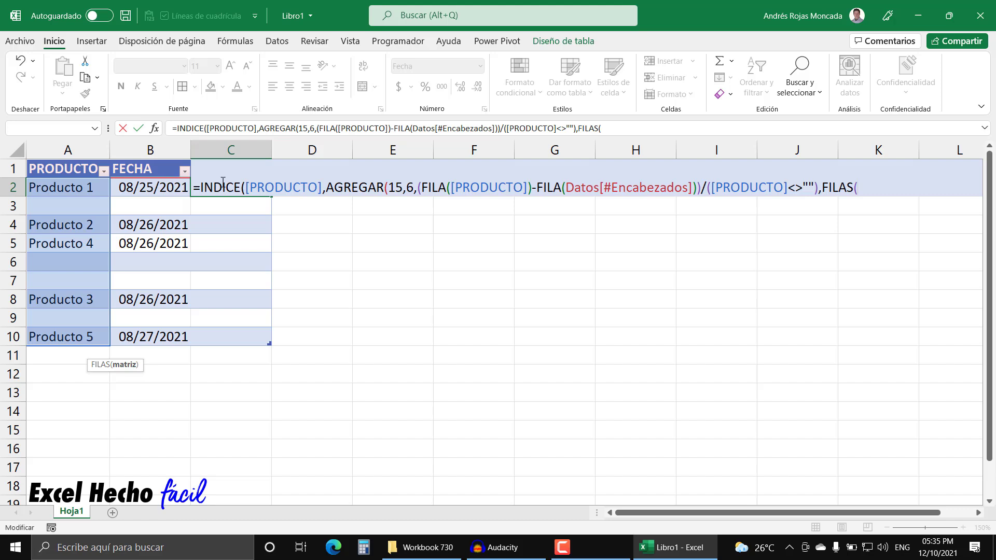
type("C2")
key("F4")
left_click(83, 191)
key("Right")
key("Down")
key("Up")
key("Right")
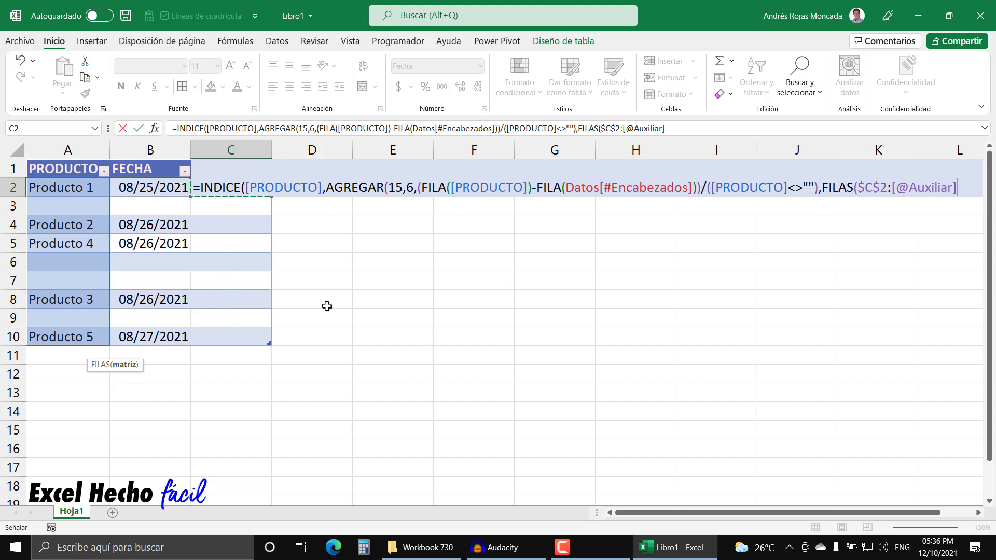
type(")")
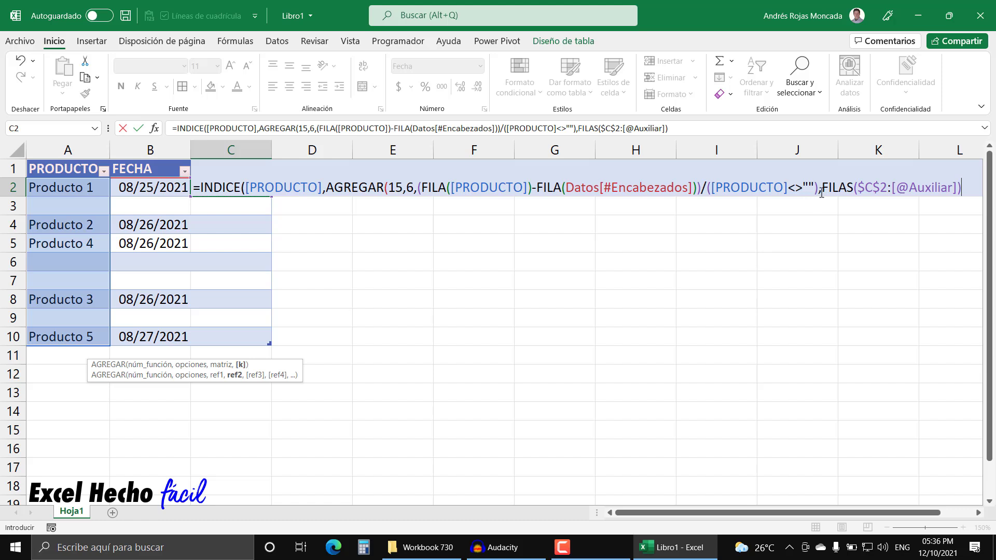
left_click_drag(824, 189, 961, 188)
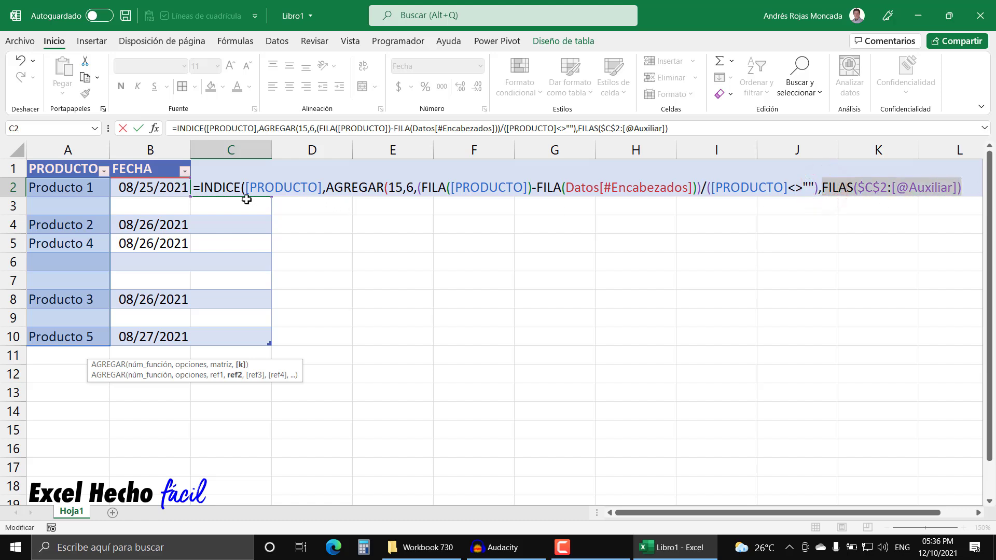
key("F9")
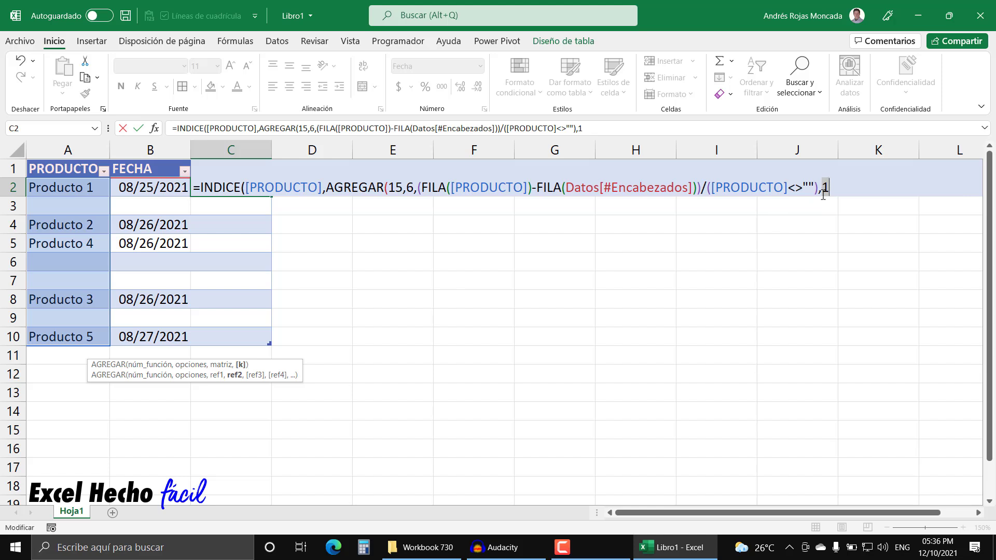
key("ctrl+z")
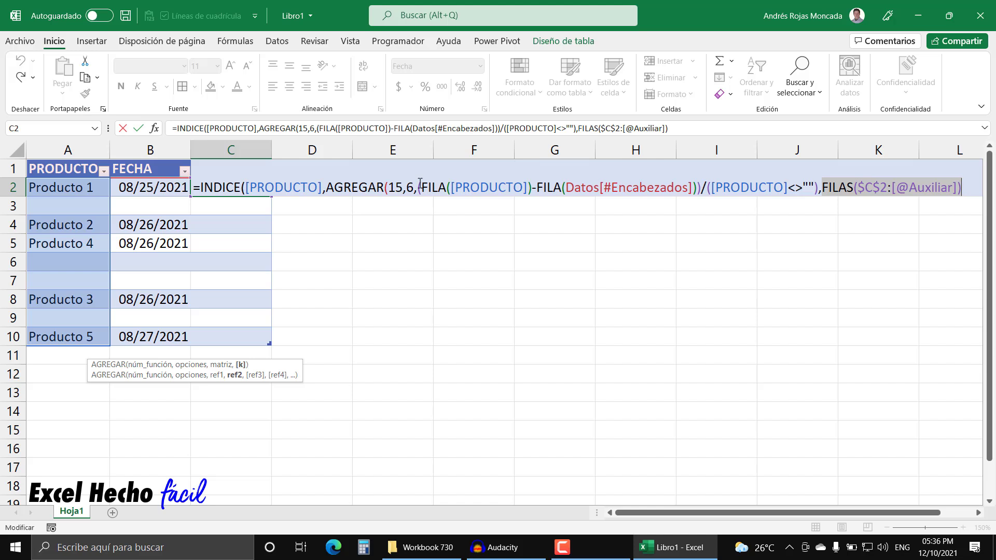
Complete the AGREGAR function with its closing parenthesis, evaluate it in place and restore it
left_click(968, 188)
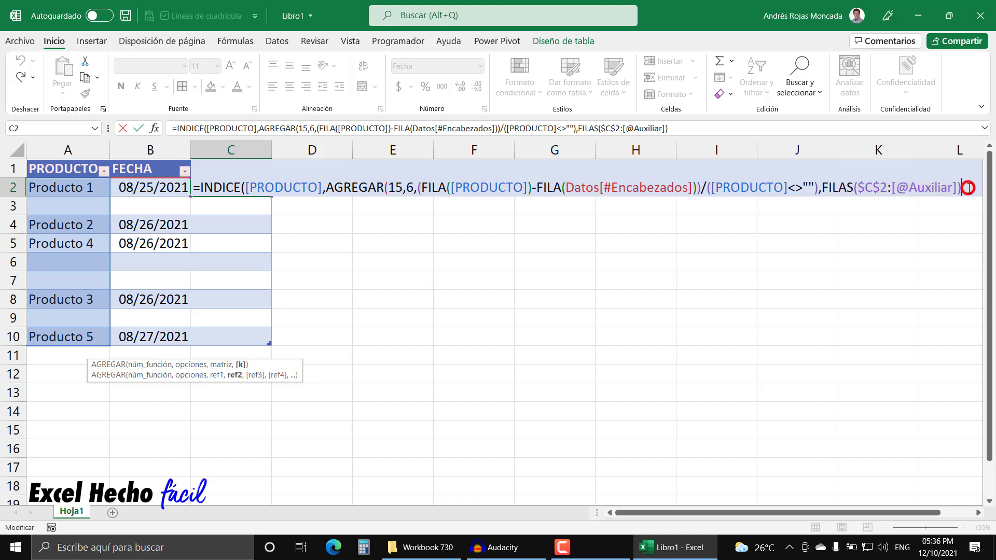
type(")")
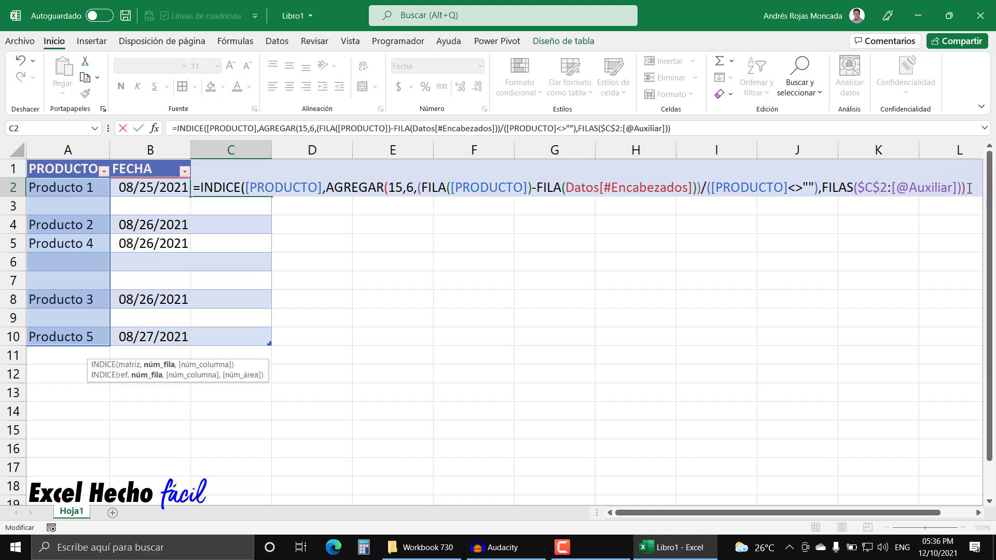
left_click(168, 365)
key("F9")
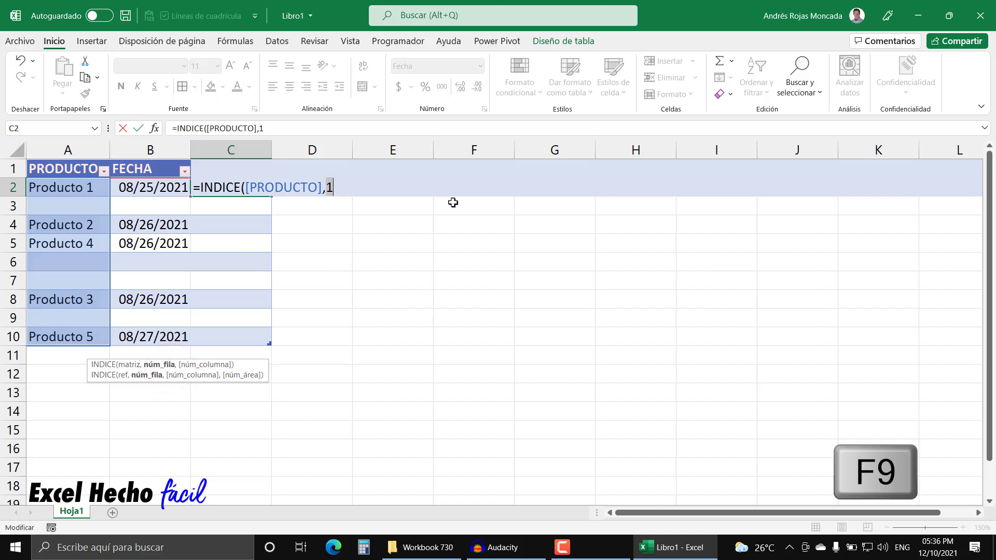
key("ctrl+z")
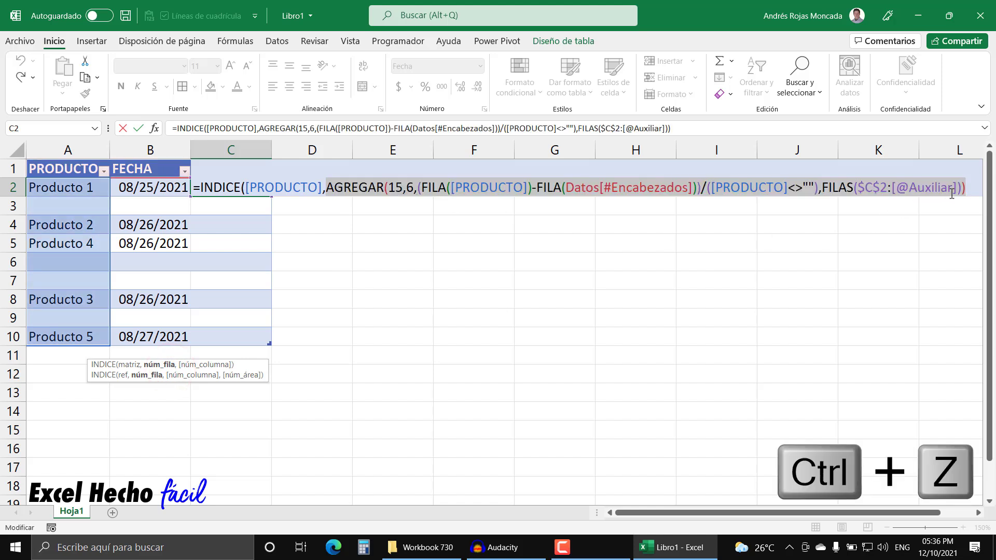
Close the INDICE function with a final parenthesis and enter the formula in the Auxiliar column
left_click(967, 188)
type(")")
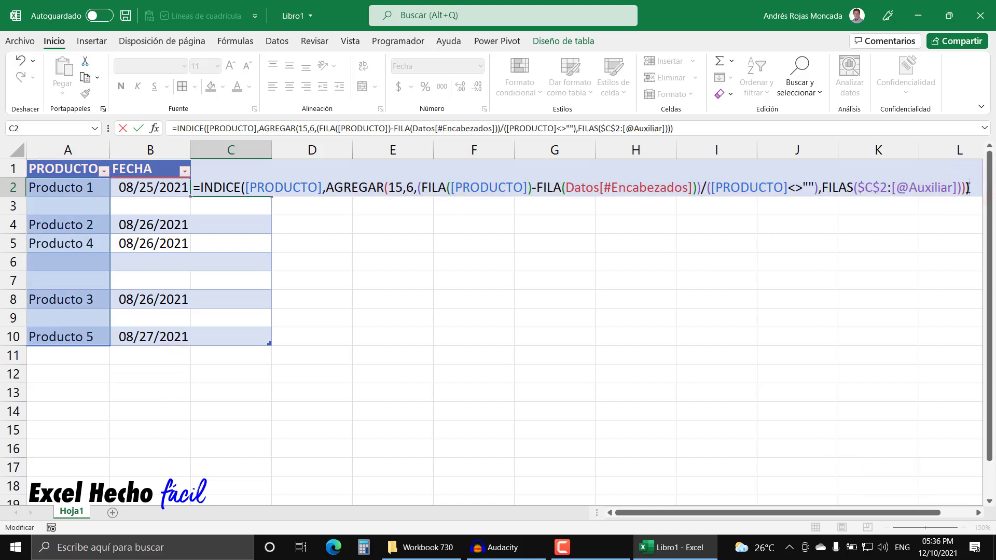
key("Return")
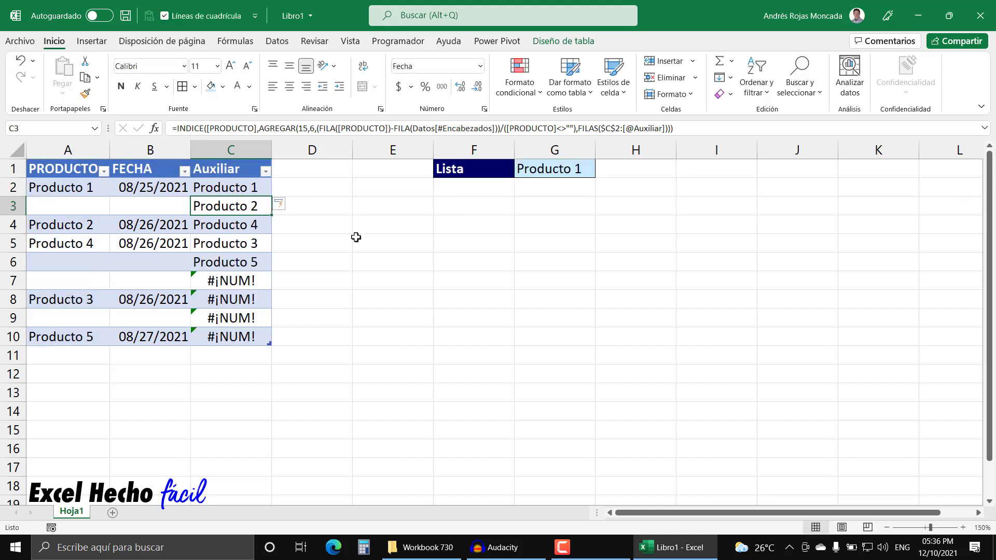
Compare the products in the PRODUCTO column with the Auxiliar results, and check the error cells against the blank product cells
left_click(246, 187)
left_click(89, 187)
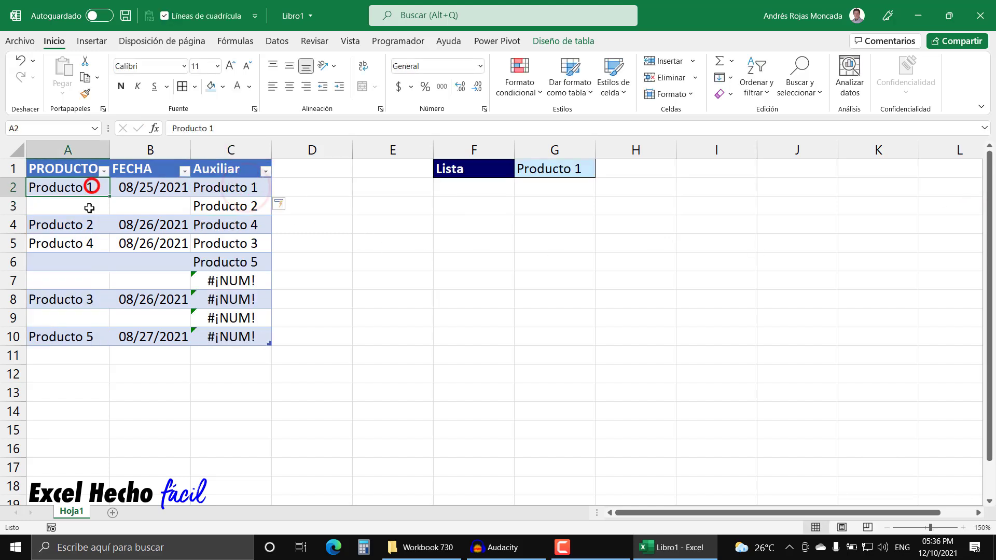
left_click(88, 223)
left_click(249, 210)
left_click(75, 244)
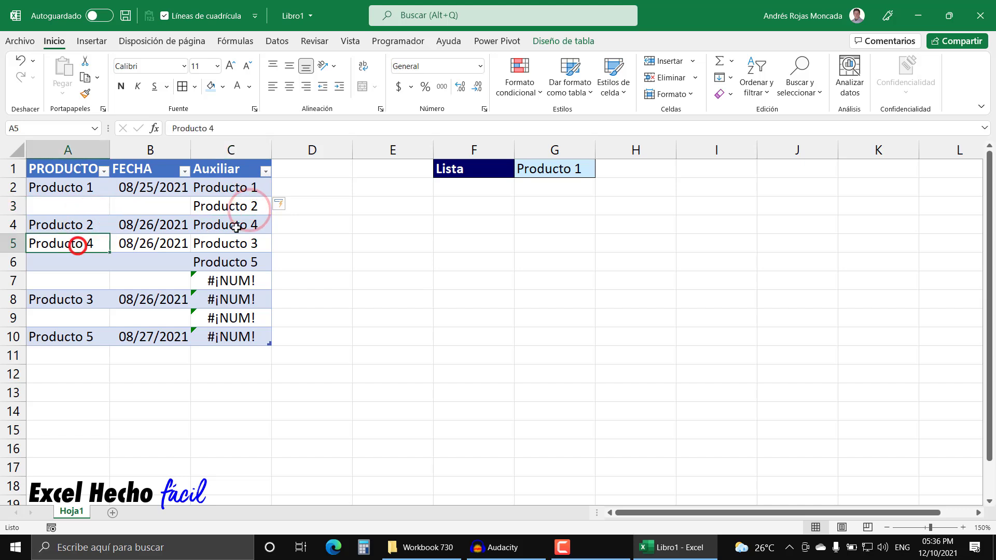
left_click(239, 225)
left_click(62, 300)
left_click(206, 243)
left_click(71, 335)
left_click(210, 261)
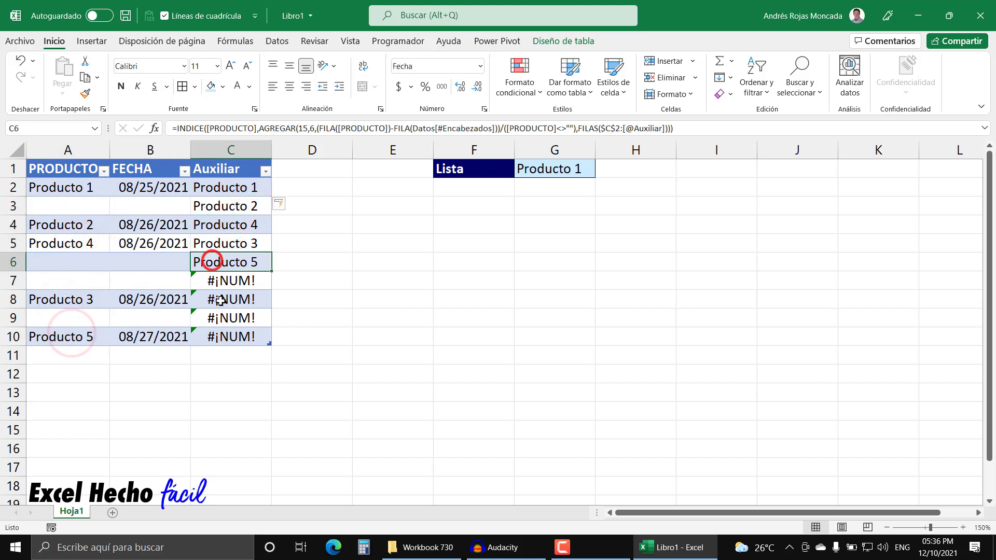
left_click_drag(232, 280, 232, 328)
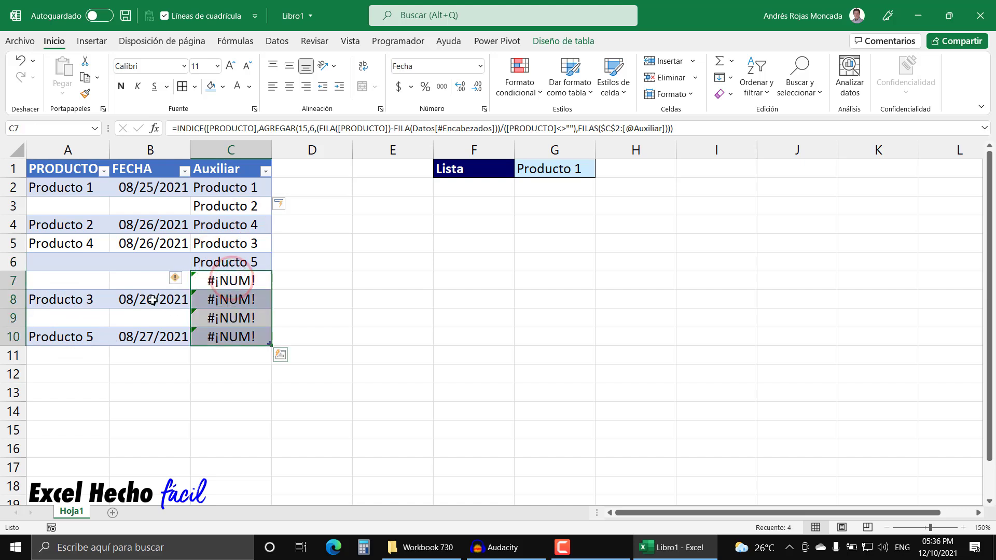
left_click(66, 258)
left_click(65, 281)
left_click(67, 205)
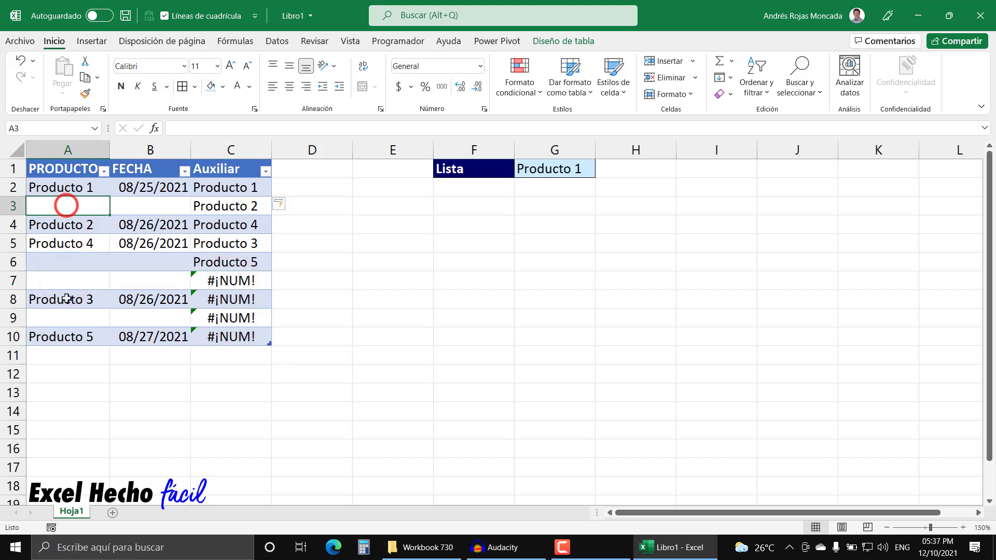
left_click(65, 315)
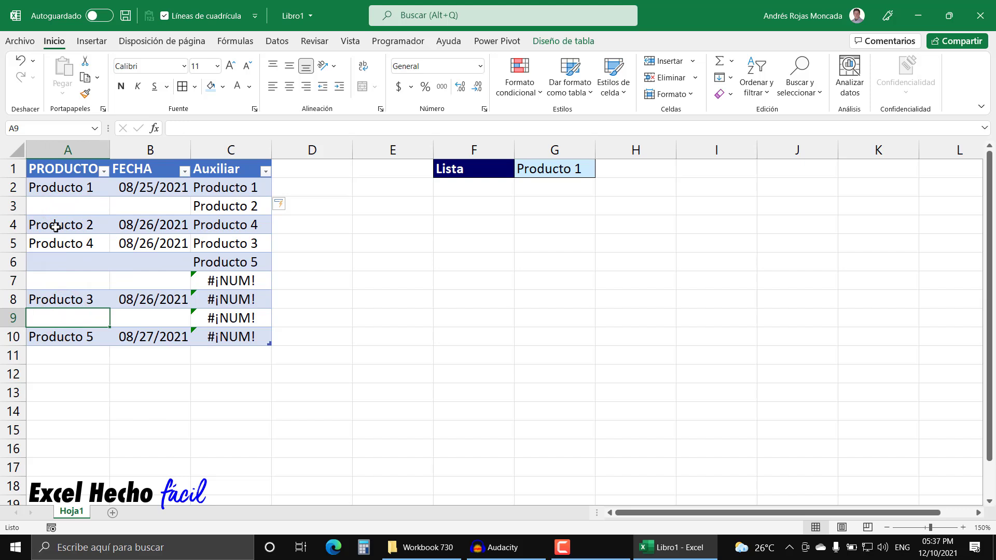
Wrap the Auxiliar formula in C2 in SI.ERROR with "" as the error value, and select the products in C2:C6
key("F2")
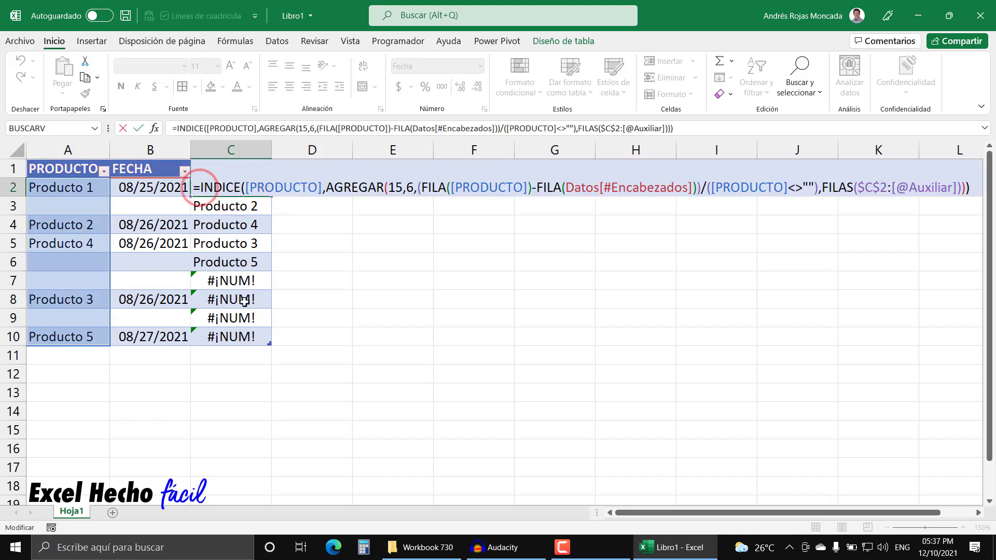
type("si")
type(".e")
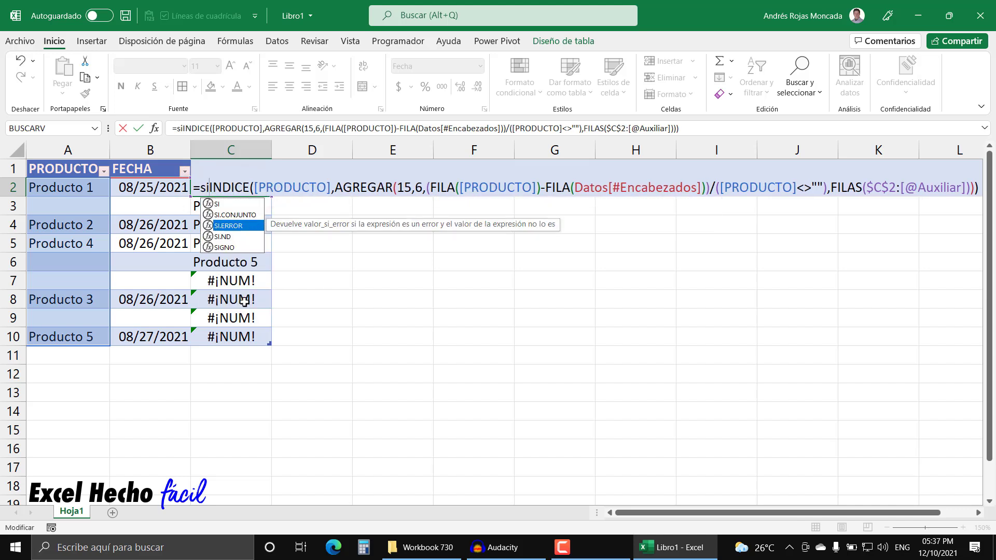
key("Tab")
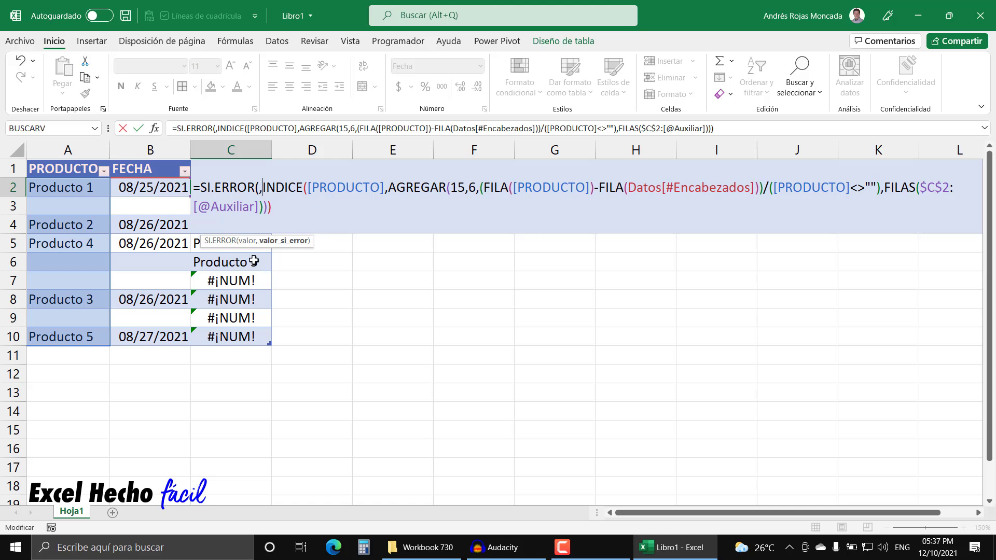
type(",")
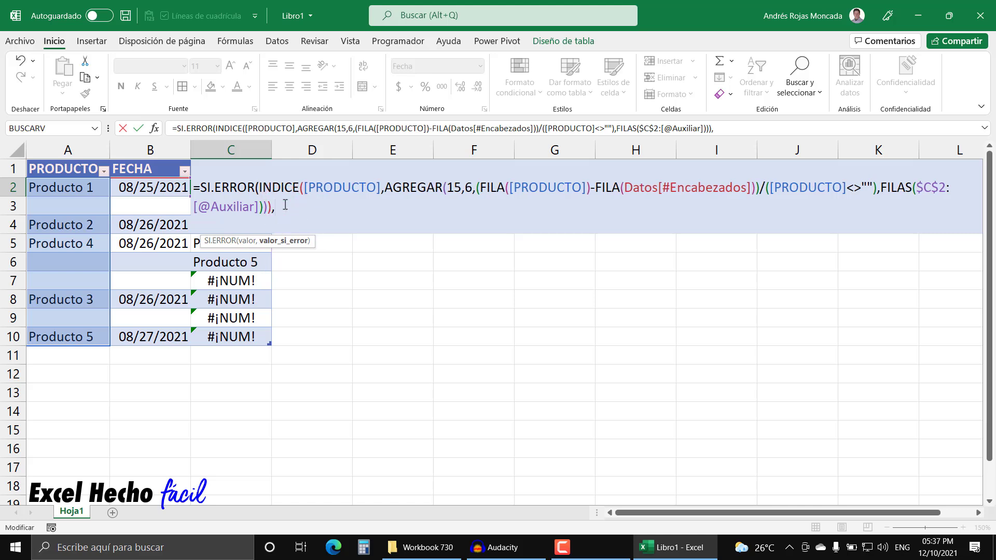
type("\"\")")
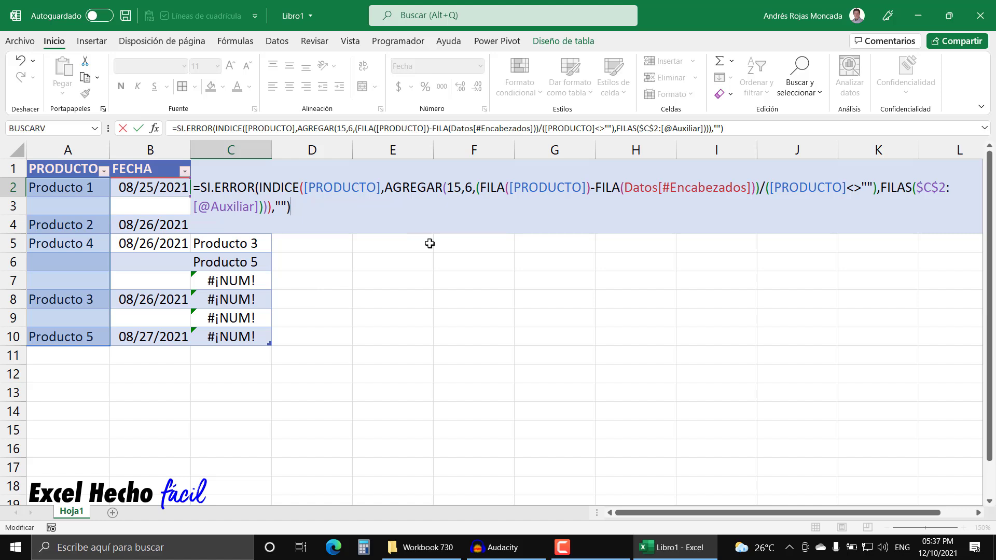
key("Return")
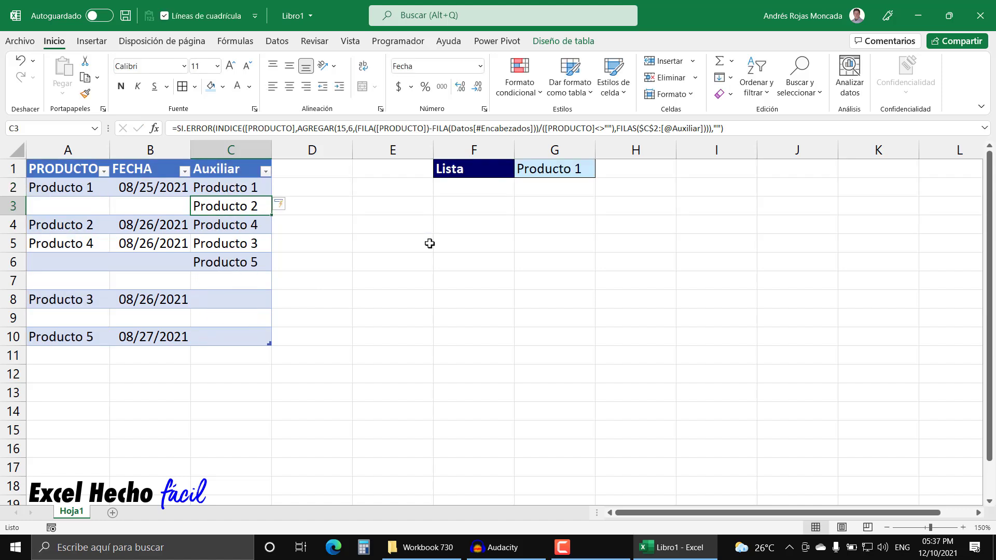
left_click(242, 192)
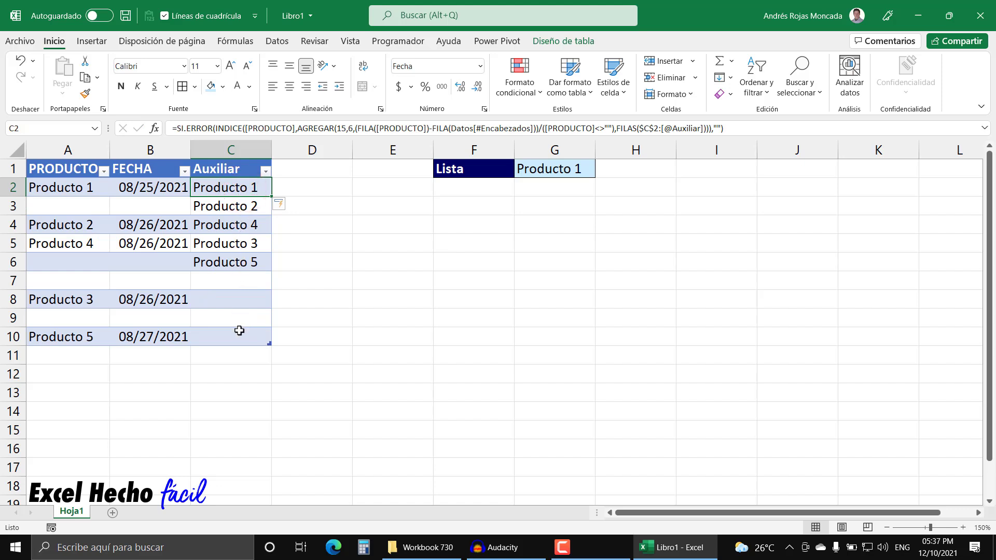
left_click_drag(220, 188, 221, 263)
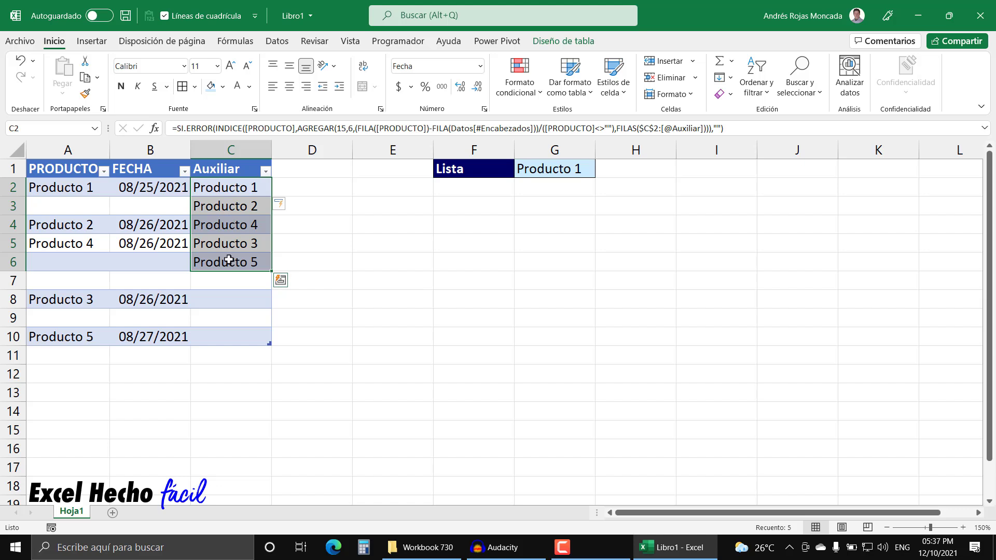
left_click(708, 170)
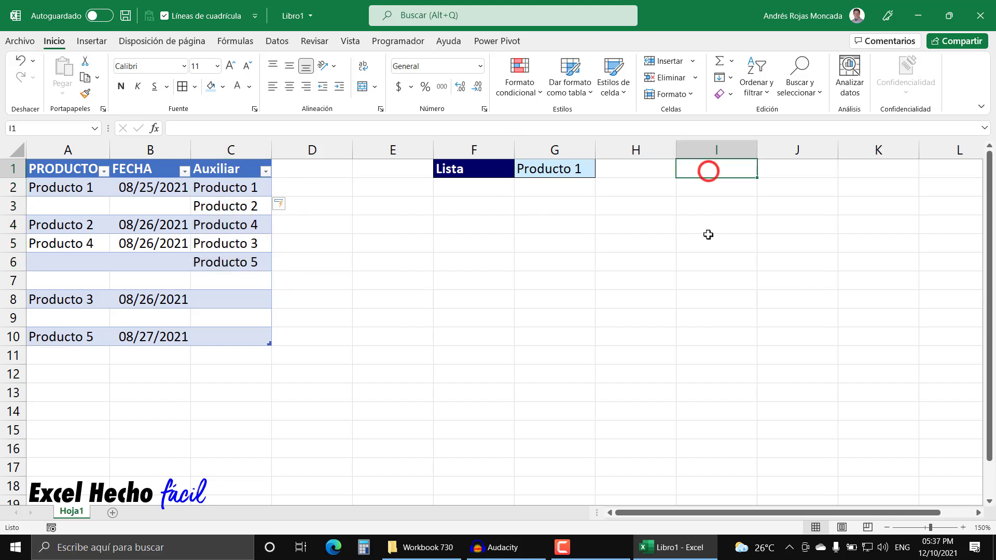
type("F")
key("Escape")
left_click(444, 225)
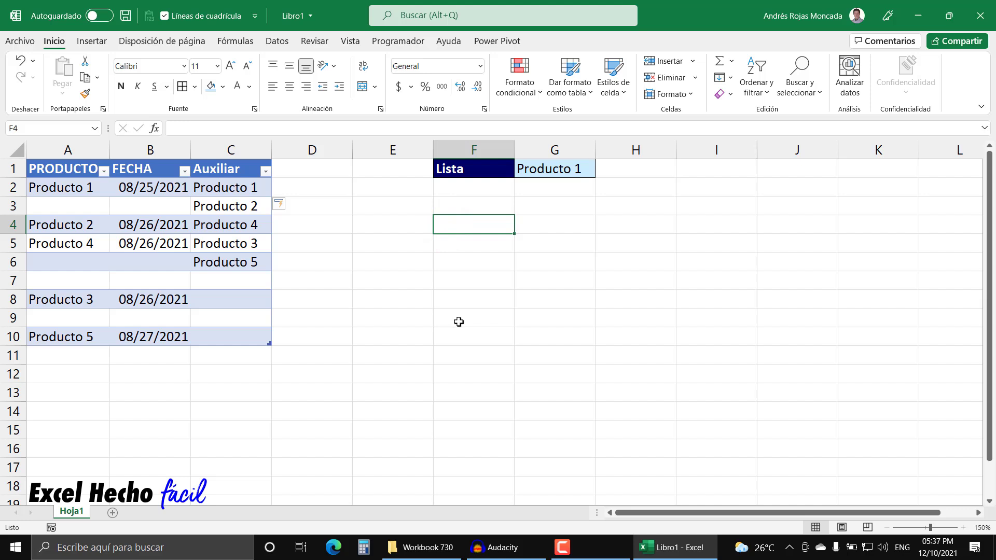
Enter the label Formula in cell F10
left_click(458, 336)
type("fORMULA")
key("Escape")
key("Caps_Lock")
type("Formula")
key("Return")
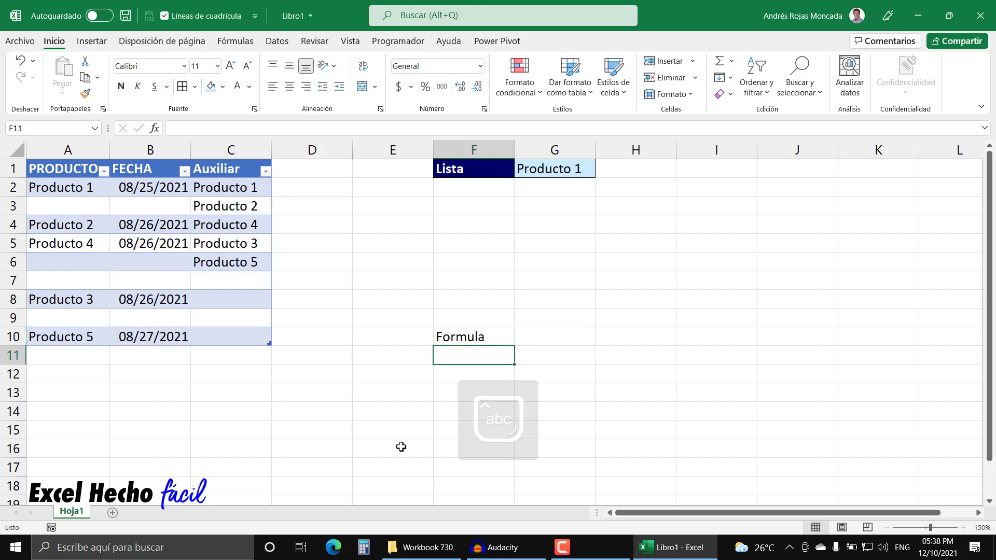
Start a formula in G10 with the absolute reference $C$2, the range operator and the INDICE function
left_click(530, 334)
type("=")
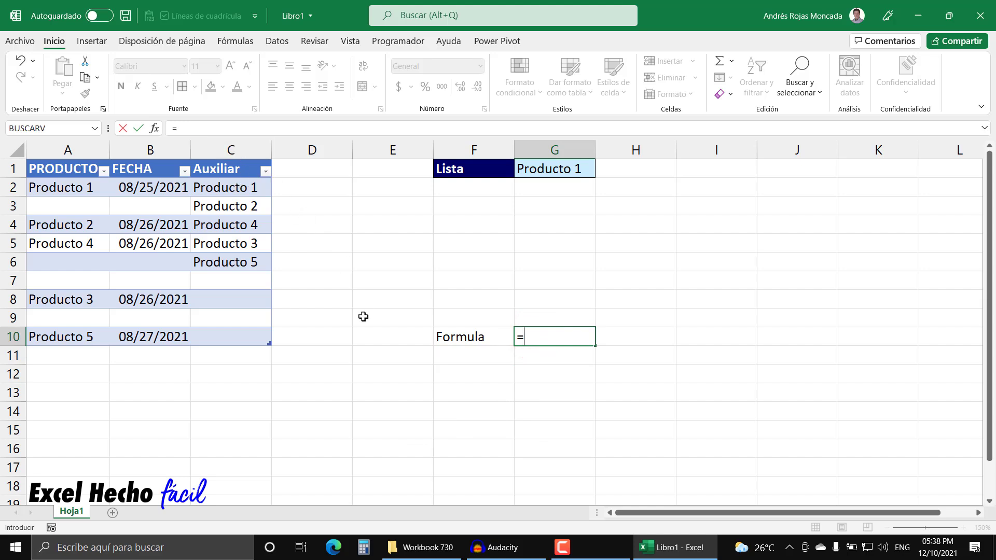
type("C2")
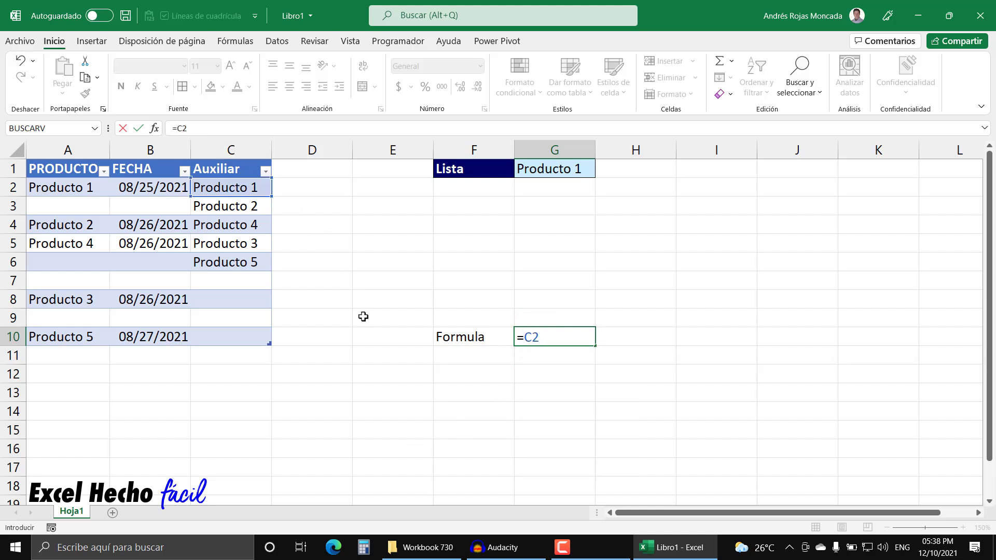
key("F4")
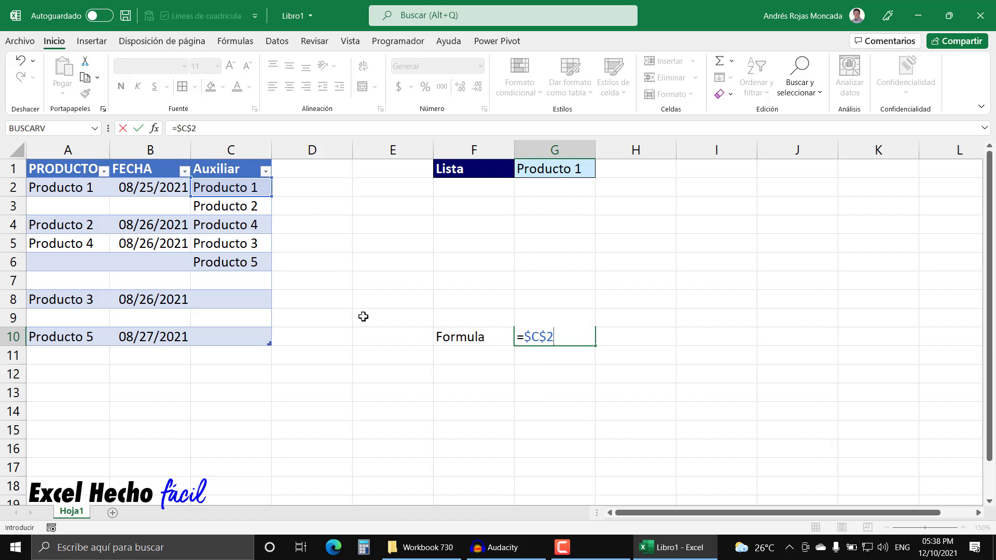
type(":ind")
key("Tab")
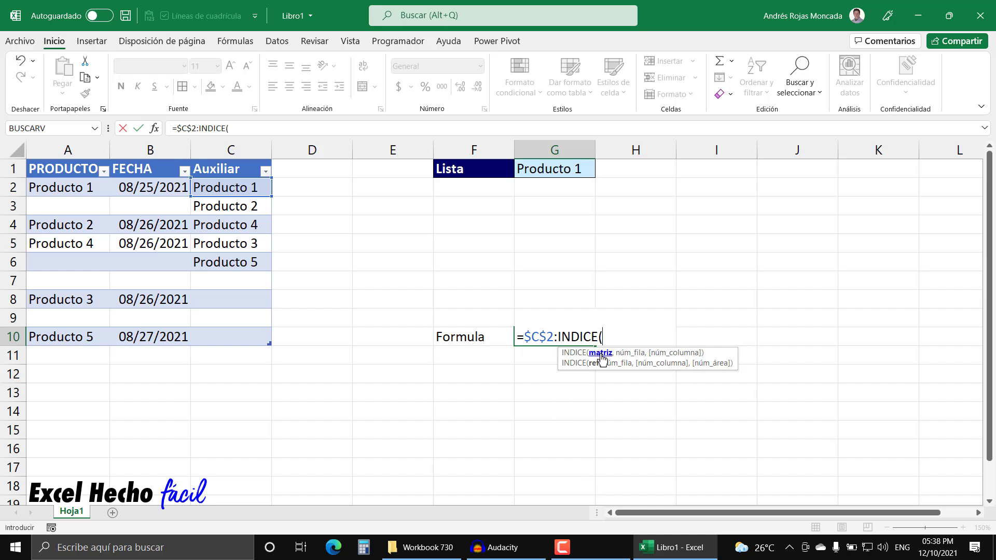
Set INDICE's array to Datos[Auxiliar] and its row argument to Datos[Auxiliar]<>""
left_click(224, 162)
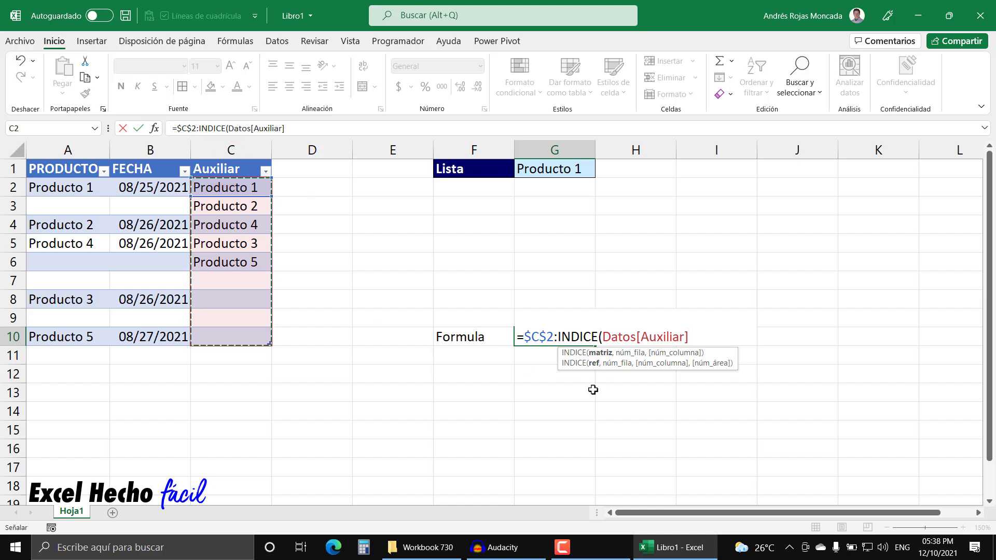
type(",")
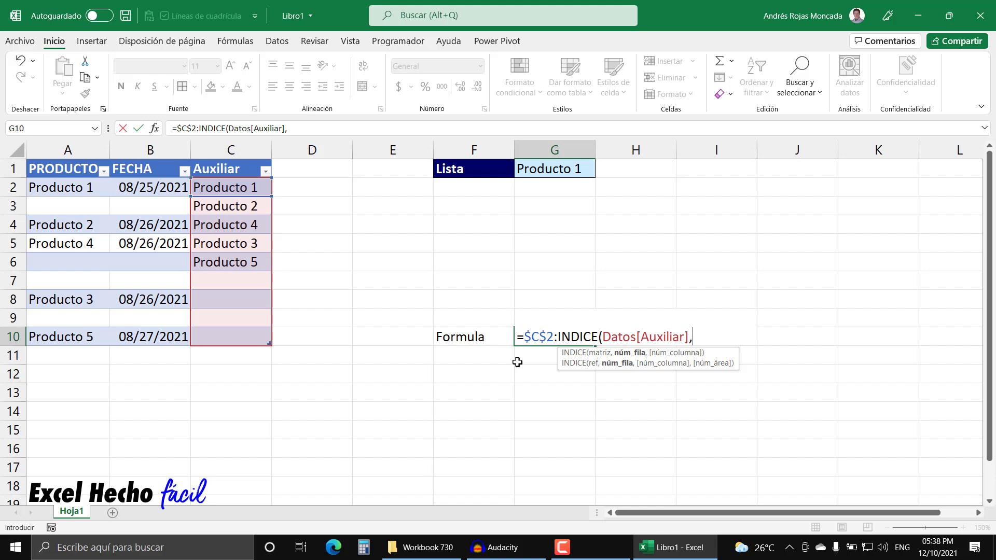
left_click(243, 162)
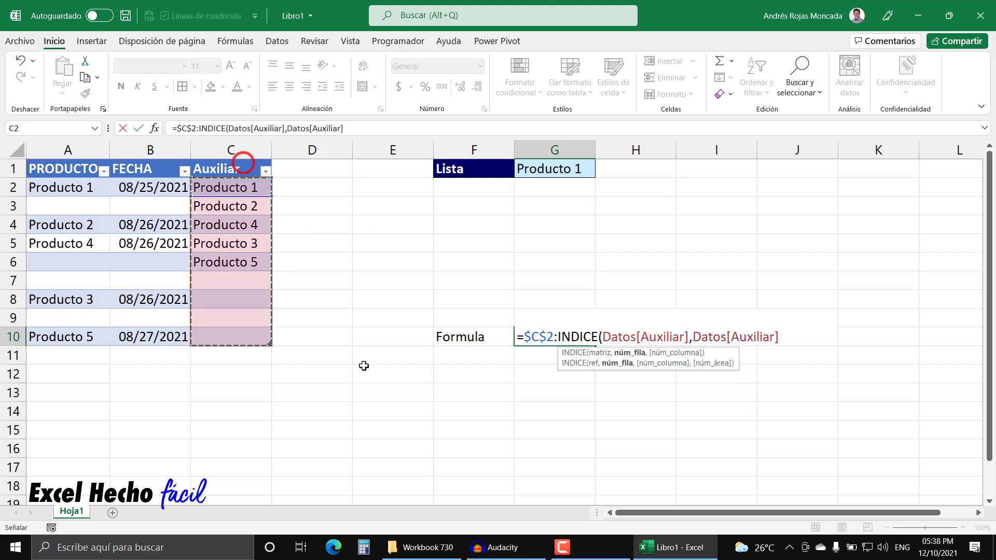
type("<>")
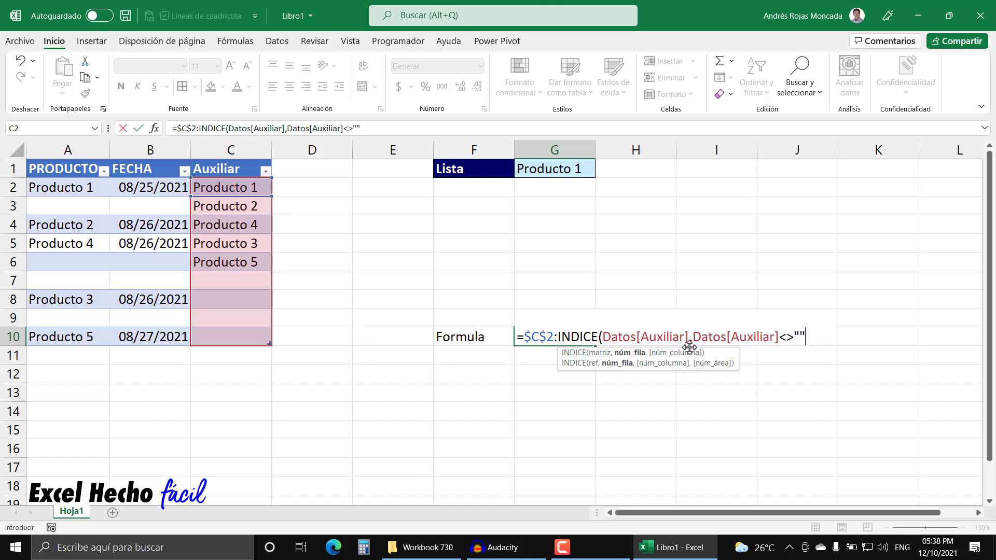
Evaluate the Datos[Auxiliar]<>"" comparison in place and restore it
left_click_drag(693, 336, 805, 338)
key("F9")
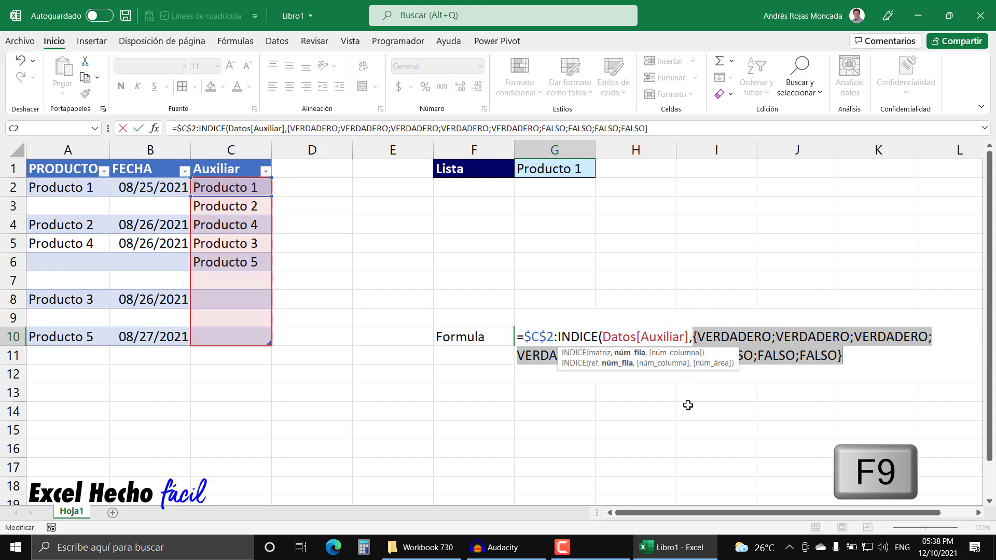
left_click_drag(729, 359, 730, 257)
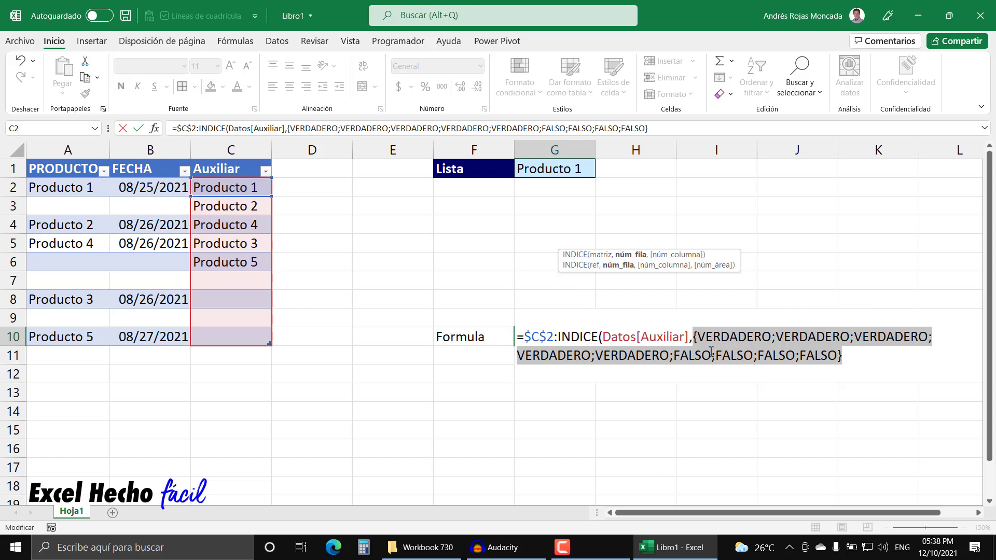
key("ctrl+z")
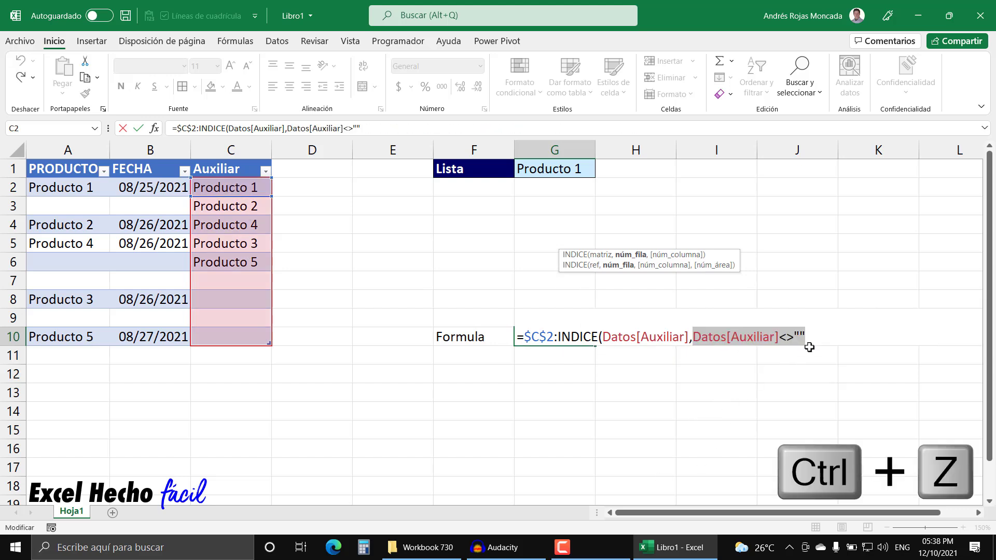
Enclose the Datos[Auxiliar]<>"" comparison in parentheses and multiply it by 1
left_click(695, 337)
type("(")
left_click(813, 335)
type(")*1")
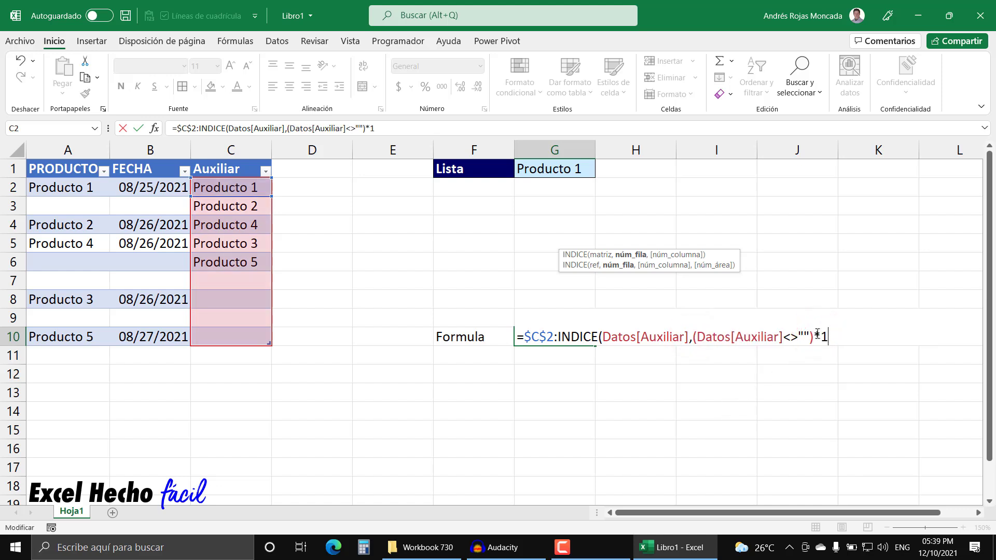
Evaluate the (Datos[Auxiliar]<>"")*1 expression in place and restore it
left_click_drag(693, 337, 828, 336)
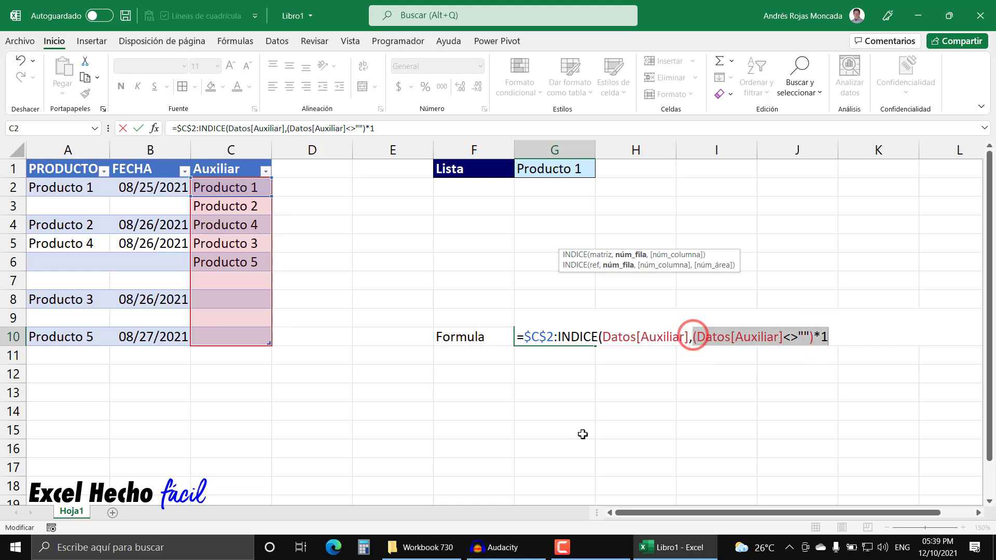
key("F9")
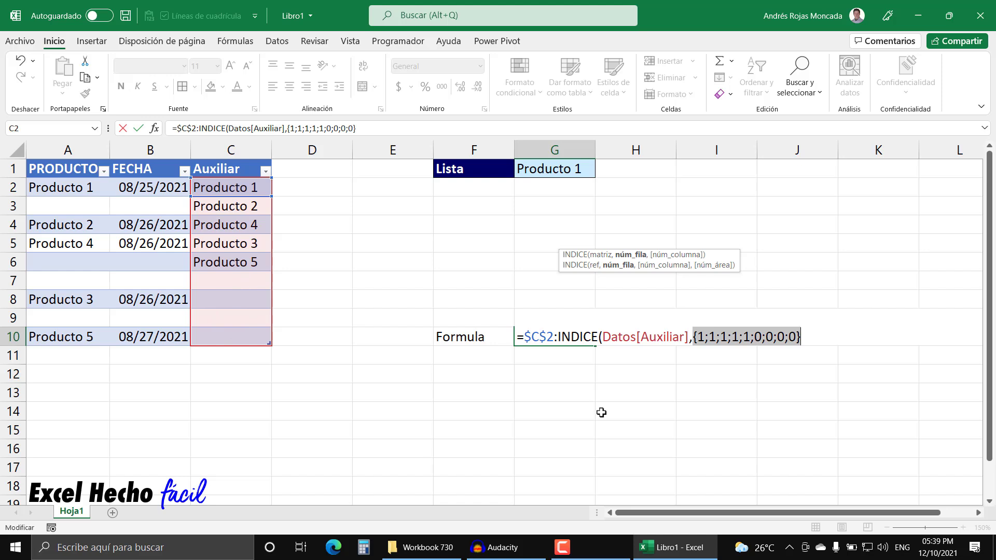
key("ctrl+z")
Wrap the (Datos[Auxiliar]<>"")*1 expression in the SUMAPRODUCTO function
left_click(694, 337)
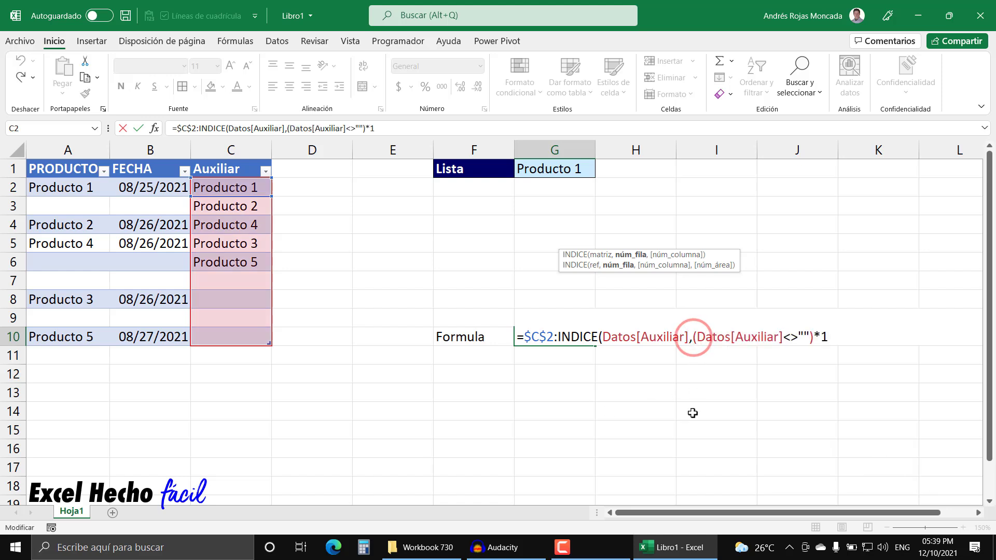
type("sum")
key("Down")
key("Down")
key("Down")
key("Tab")
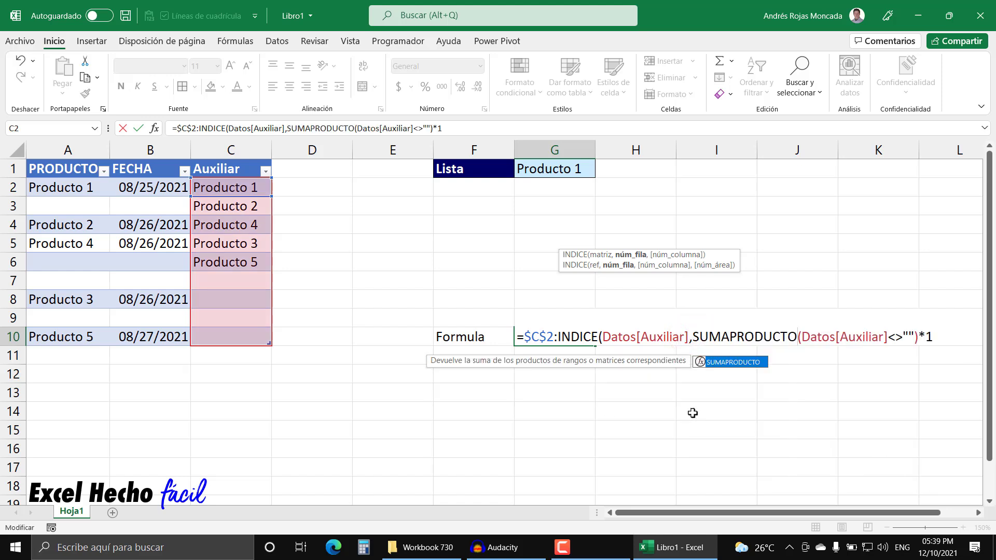
type("(")
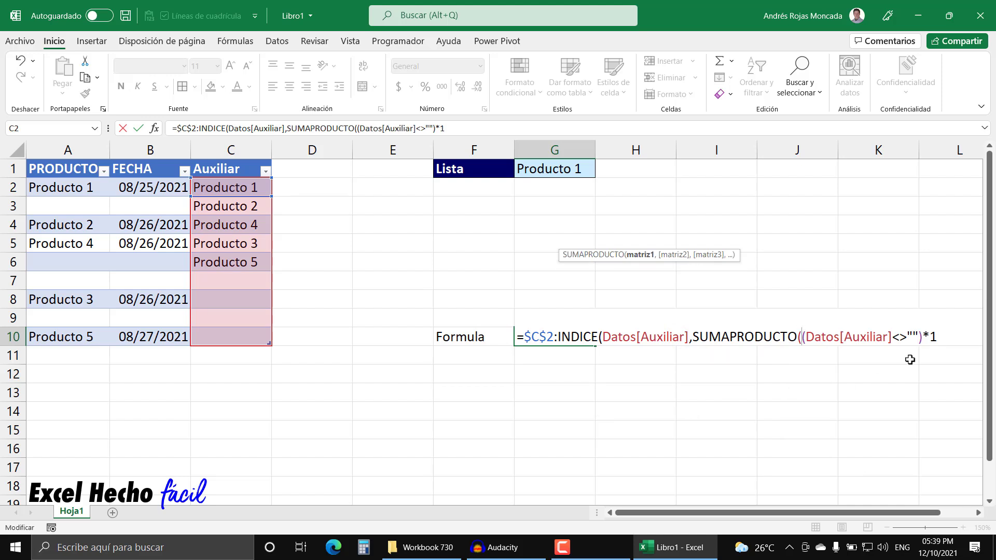
left_click(942, 341)
type(")")
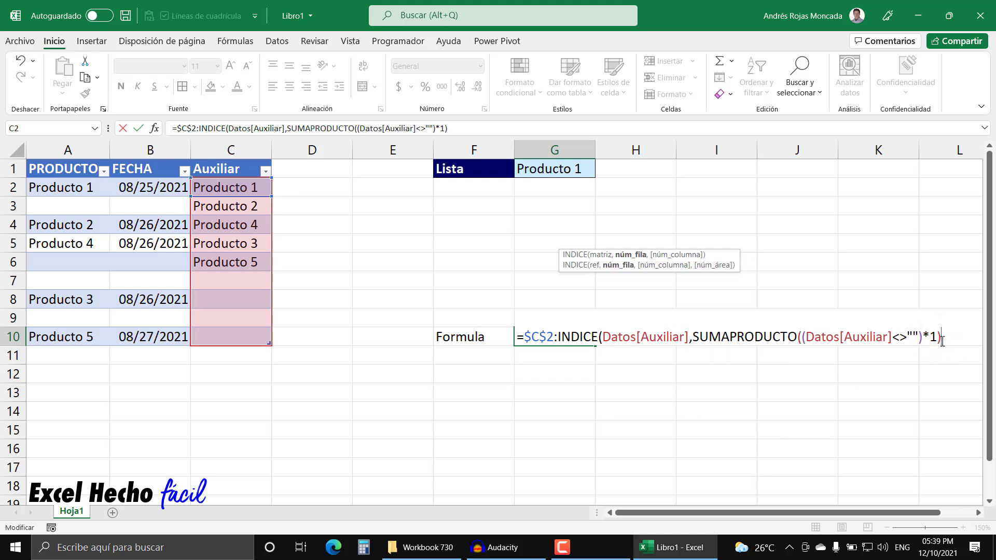
Evaluate the SUMAPRODUCTO function in the G10 formula in place and restore it
left_click_drag(693, 338, 941, 337)
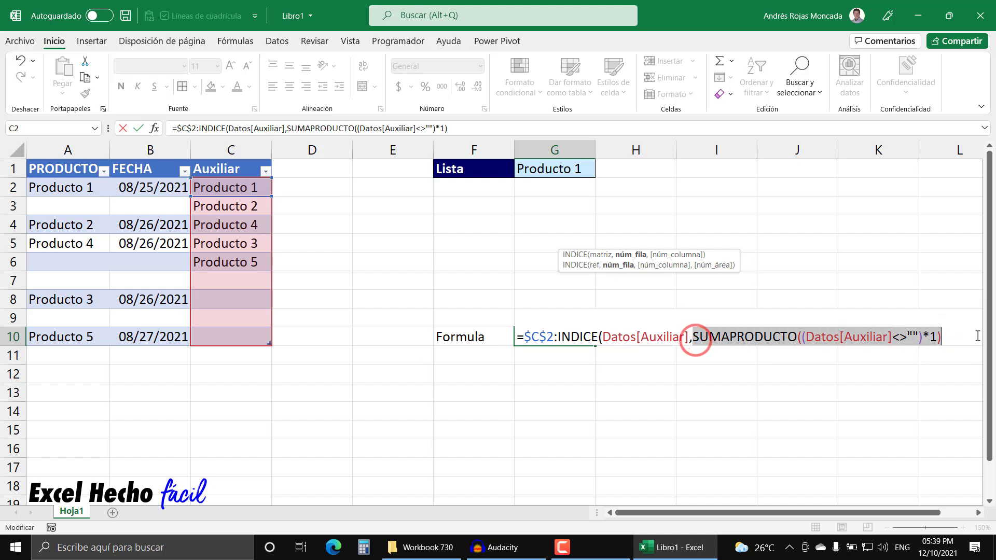
key("F9")
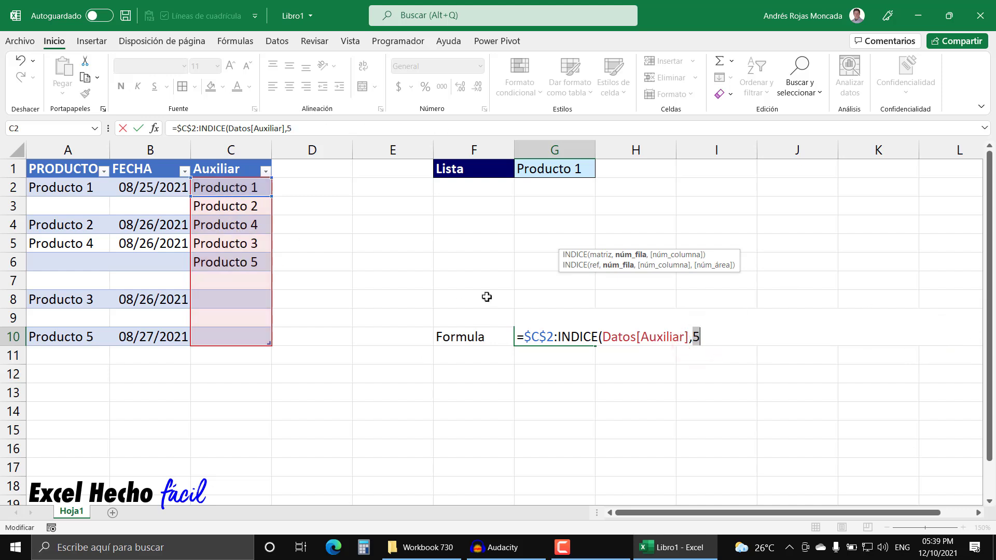
key("ctrl+z")
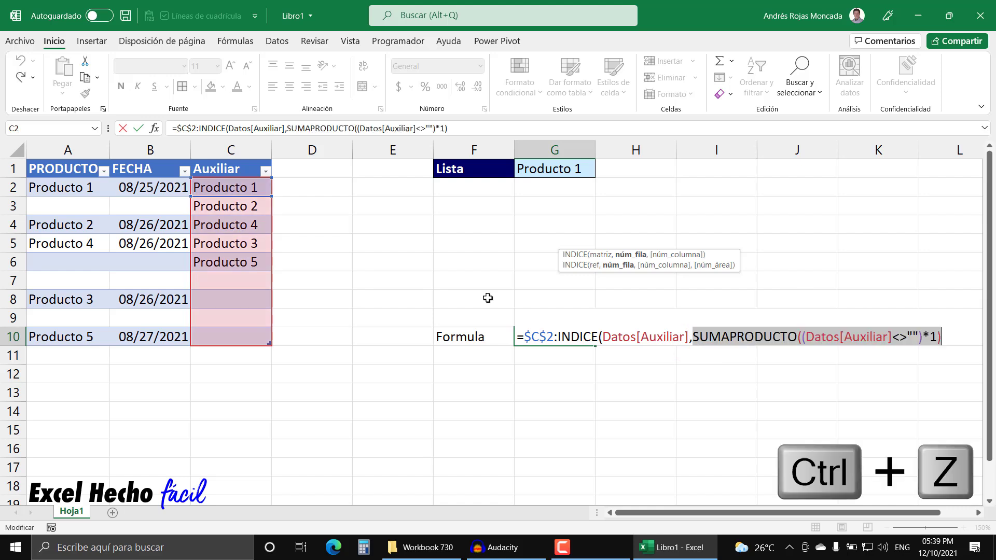
Close the INDICE function in G10 with a final parenthesis, evaluate it in place and restore it
left_click(958, 342)
type(")")
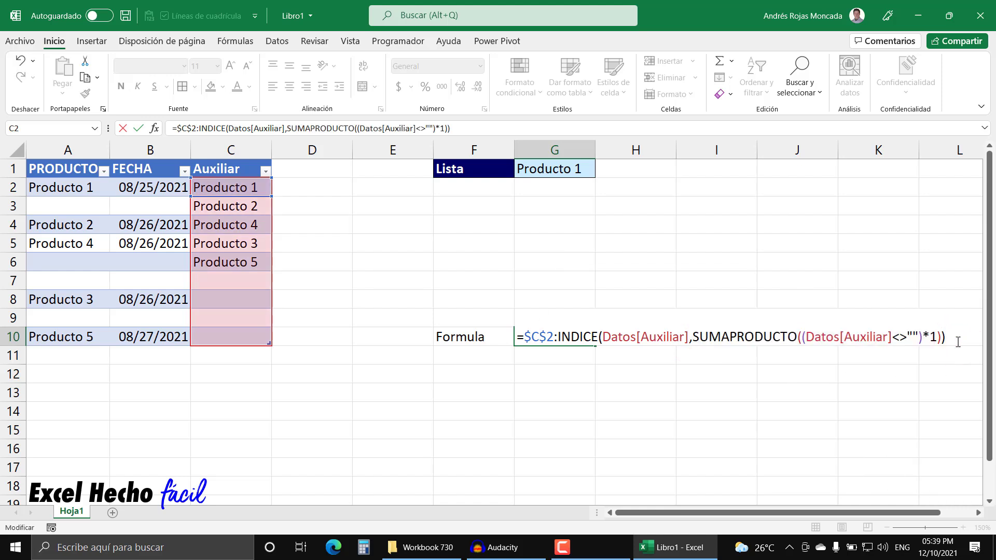
left_click_drag(555, 336, 967, 337)
key("F9")
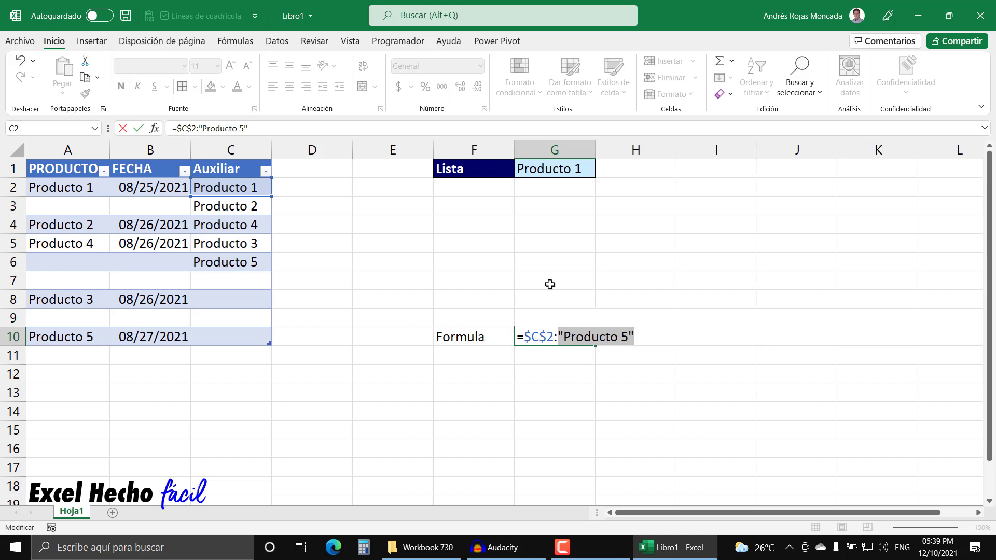
key("ctrl+z")
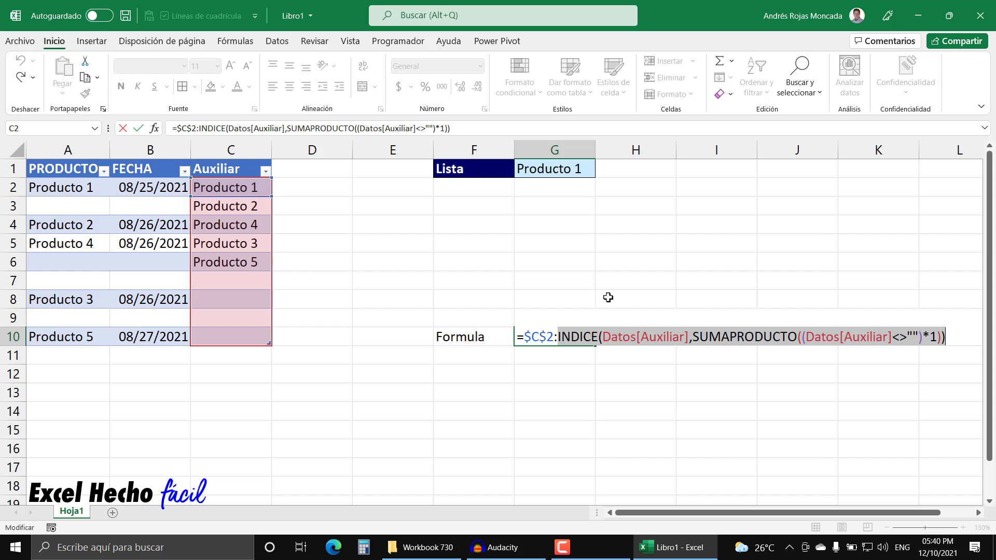
Evaluate the INDICE function and the complete $C$2:INDICE range expression in place in G10, restoring the formula after each evaluation
key("F9")
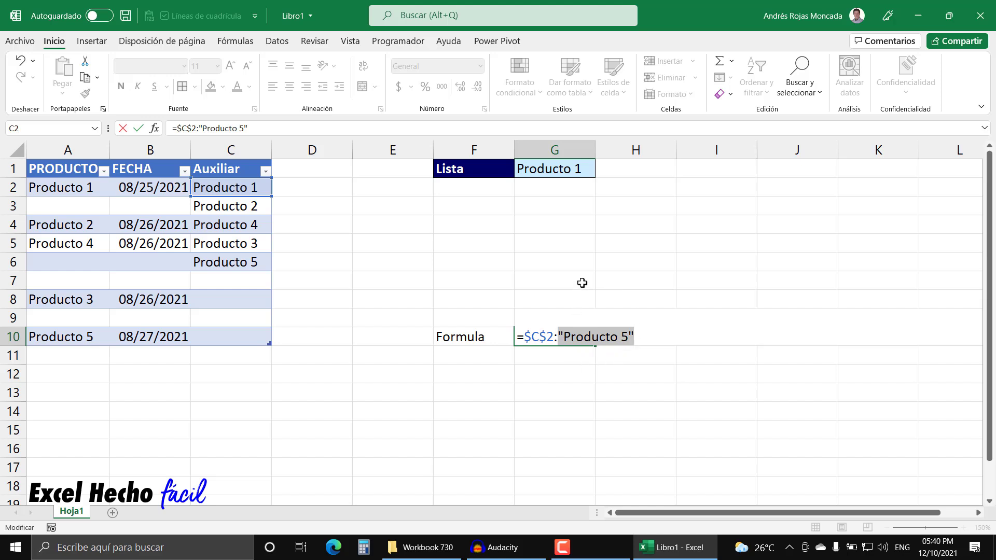
key("ctrl+z")
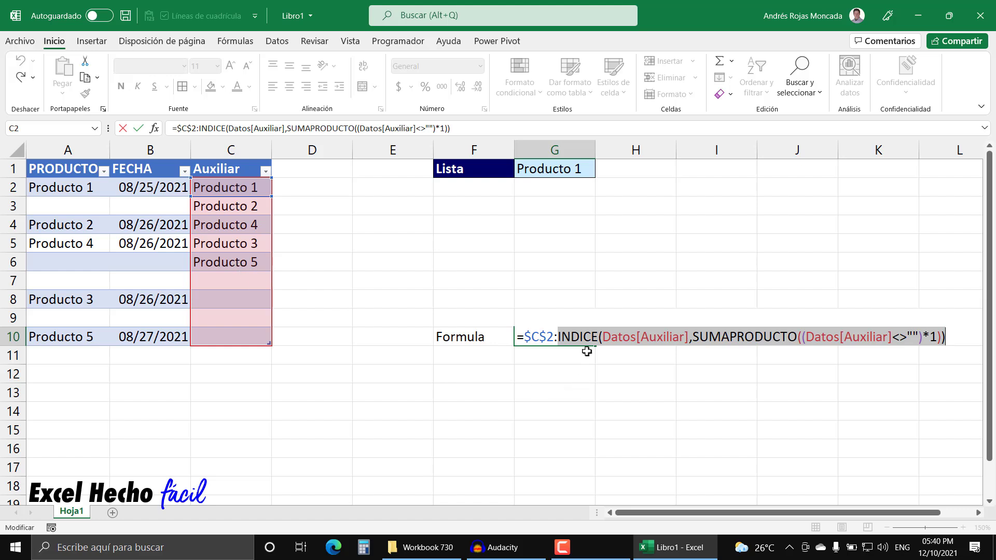
left_click_drag(519, 336, 604, 345)
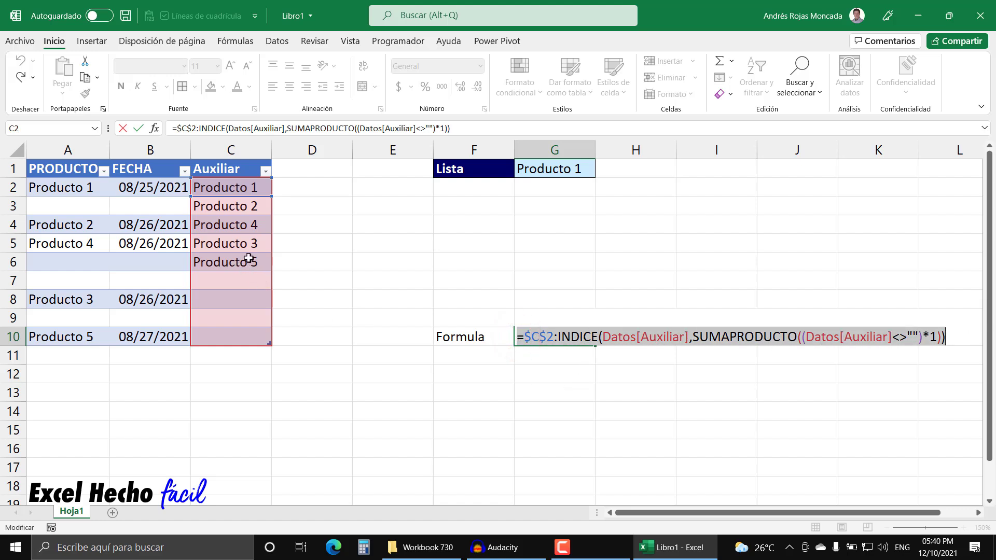
key("F9")
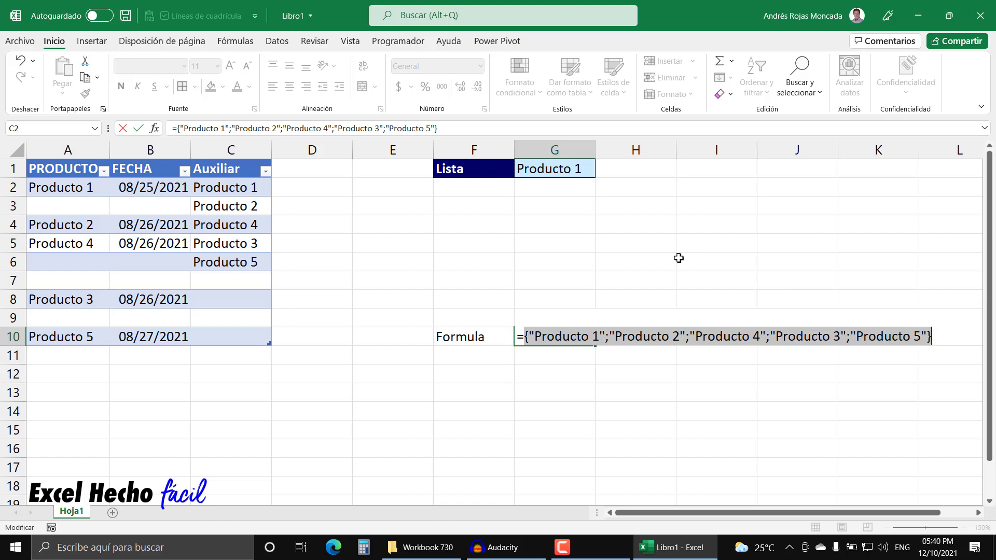
key("ctrl+z")
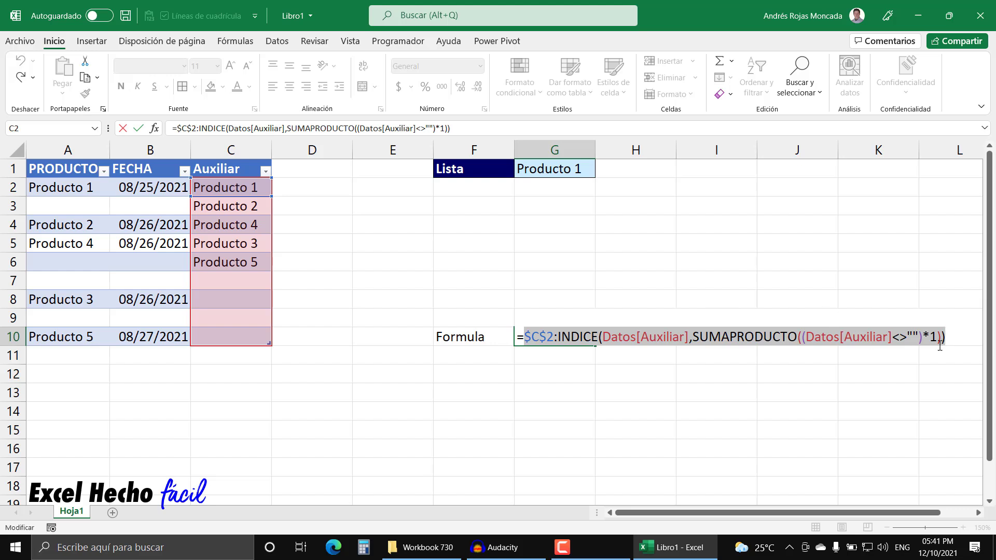
Copy the complete formula in G10 and keep it in the cell as plain text by adding a leading space
left_click_drag(952, 338, 497, 351)
key("ctrl+c")
left_click(517, 338)
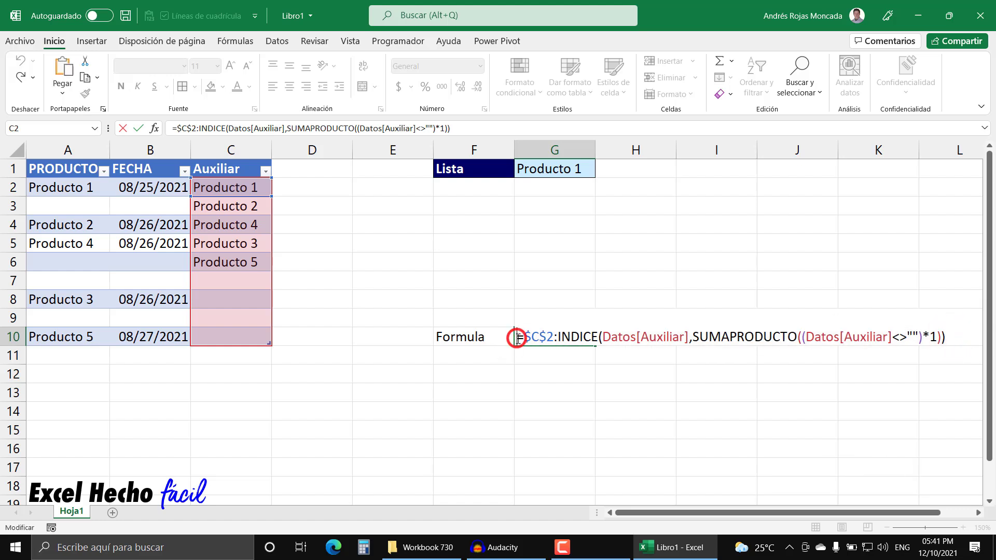
key("Return")
Make the Formula label in F10 bold and colour the formula text in G10 blue
left_click(481, 337)
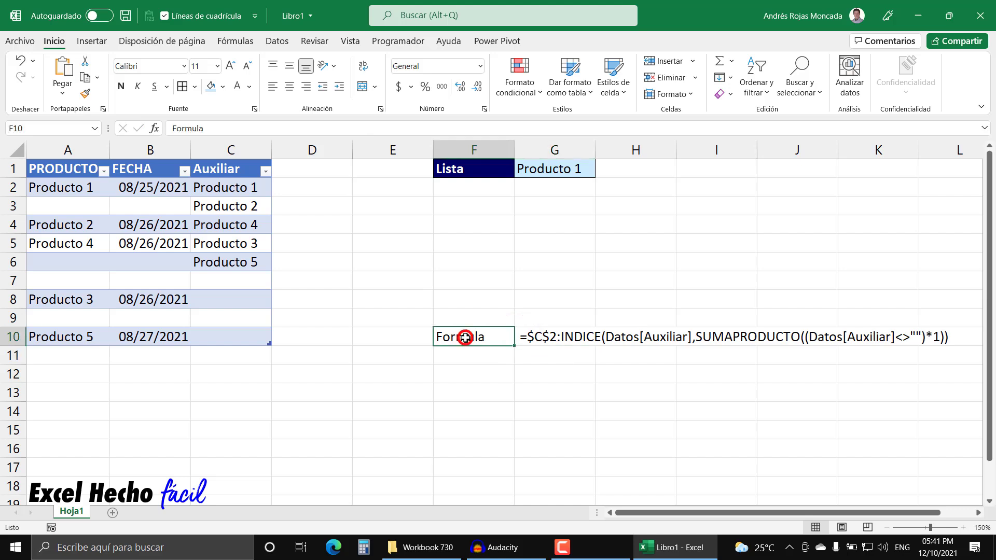
key("ctrl+n")
left_click(571, 338)
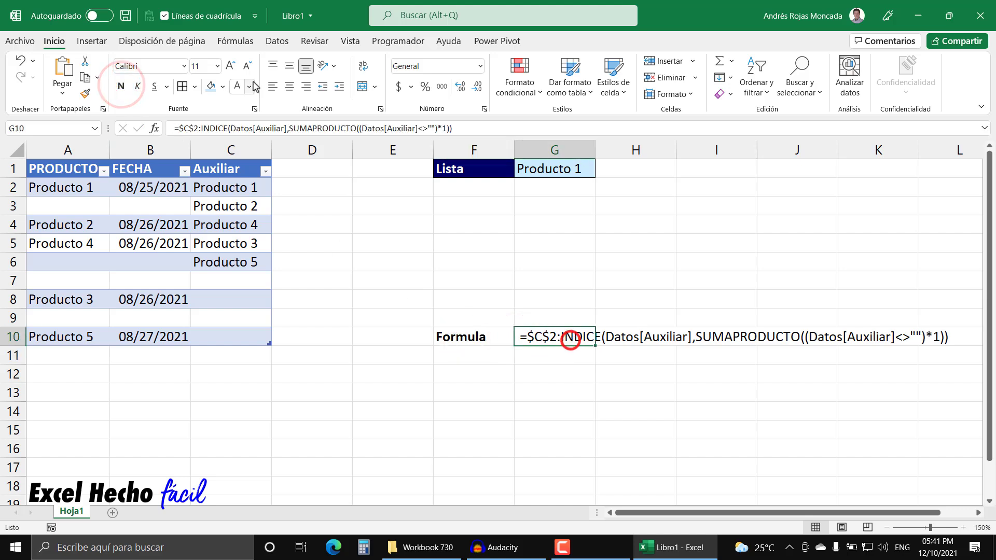
left_click(249, 86)
left_click(308, 225)
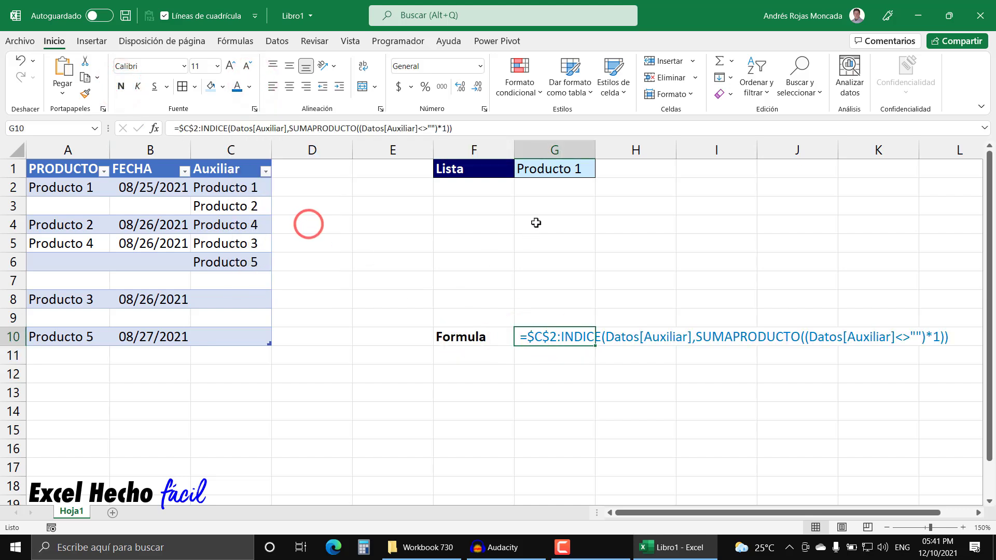
Try to use =$C$2:INDICE(Datos[Auxiliar],SUMAPRODUCTO((Datos[Auxiliar]<>"")*1)) directly as the list validation source of G1, and cancel the dialog
left_click(542, 166)
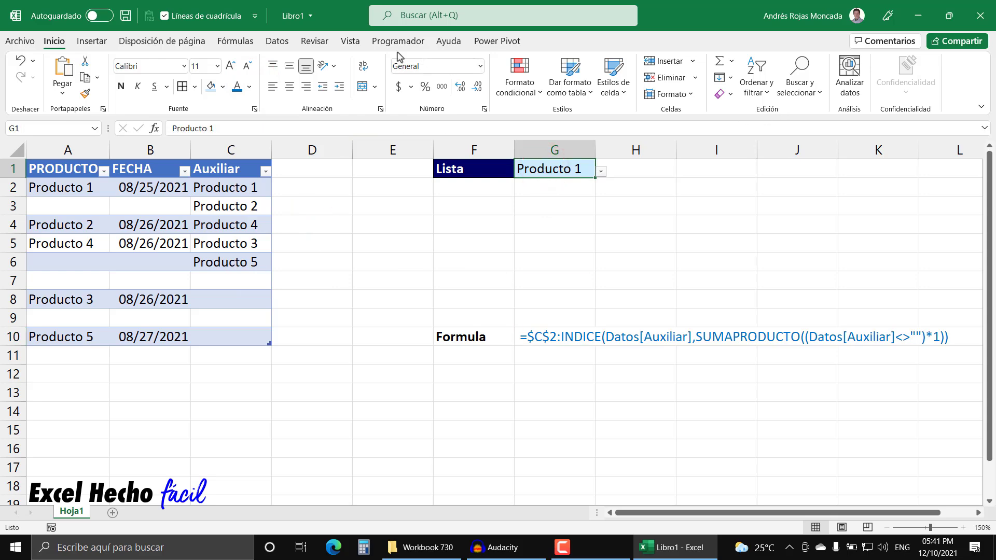
left_click(277, 41)
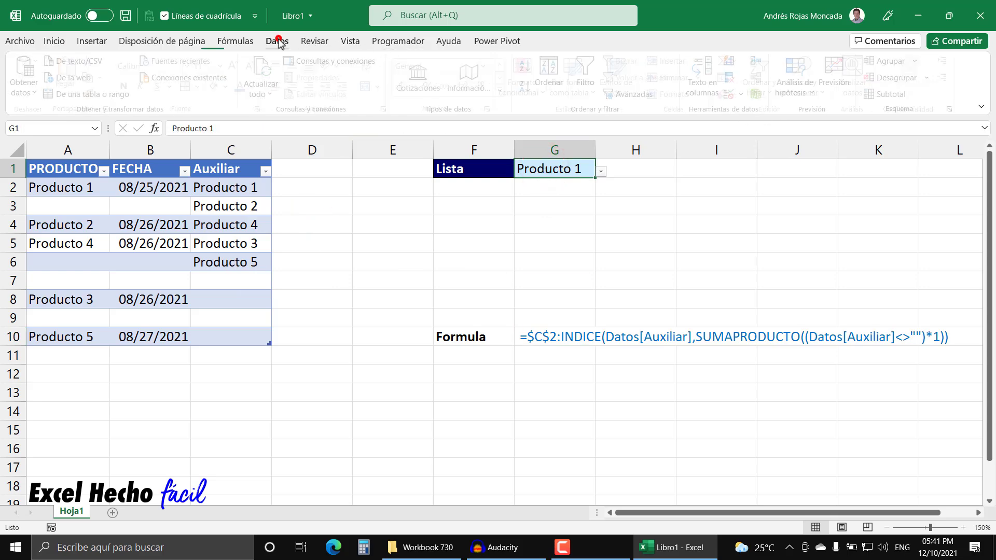
left_click(733, 94)
left_click_drag(235, 119, 385, 167)
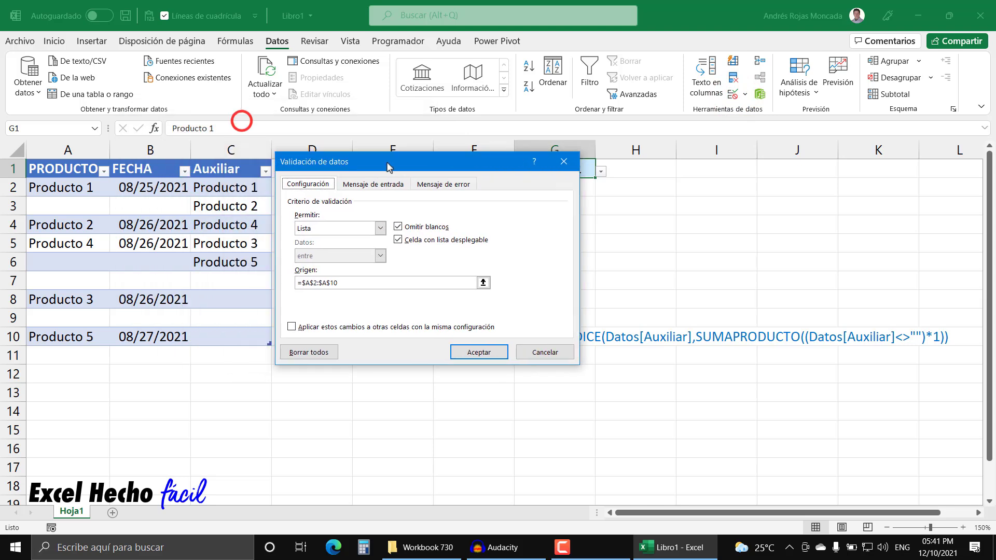
left_click(327, 353)
left_click(380, 228)
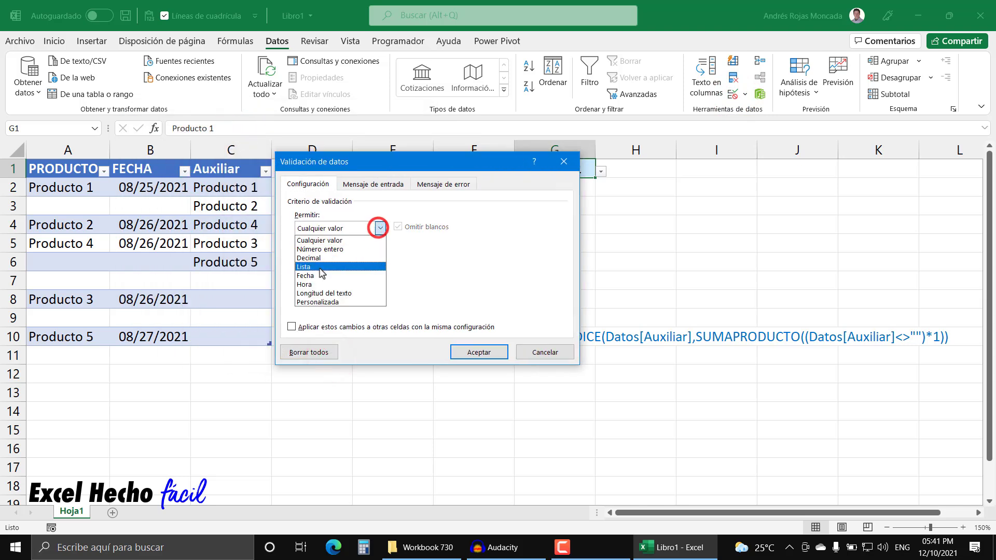
left_click(314, 262)
left_click(332, 283)
type("=$C$2:INDICE(Datos[Auxiliar],SUMAPRODUCTO((Datos[Auxiliar]<>\"\")*1))")
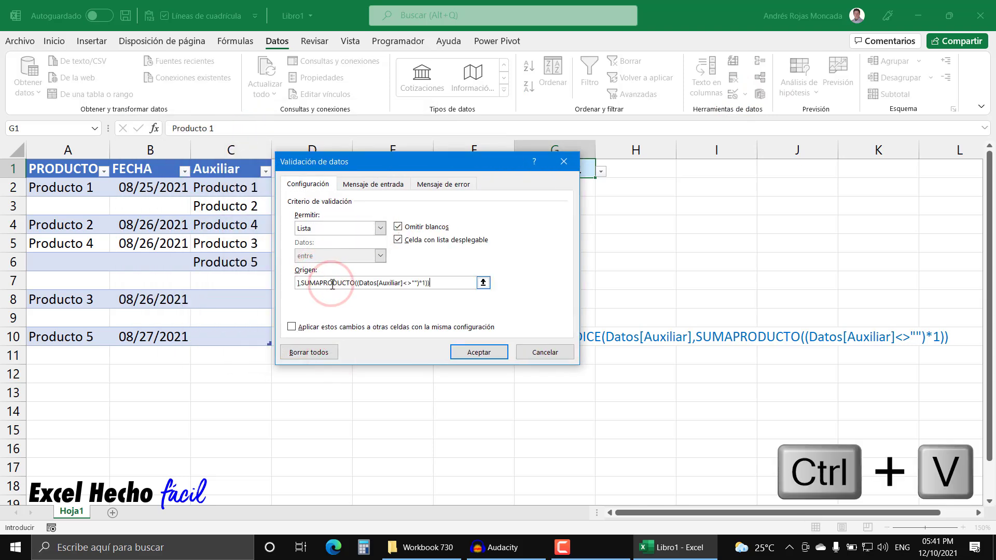
left_click(469, 352)
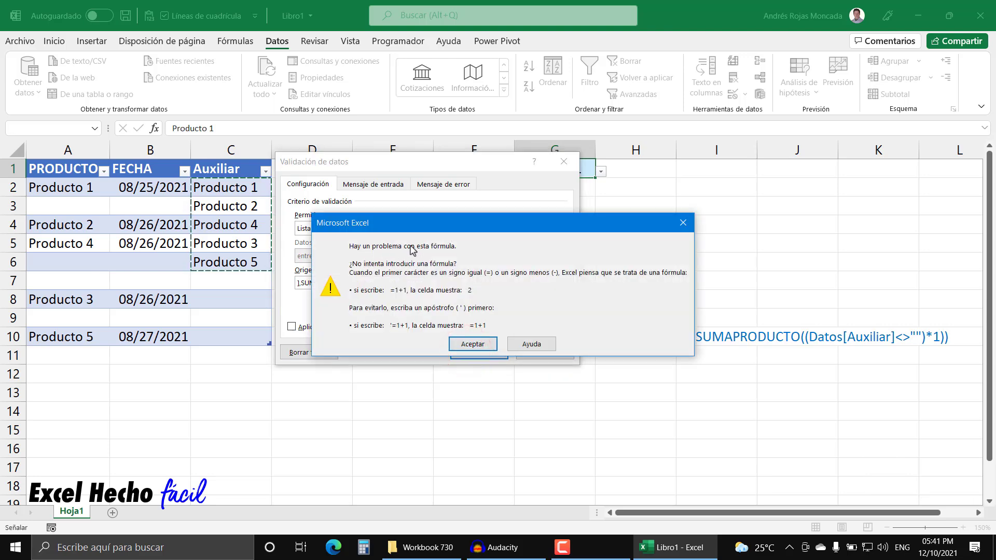
left_click(472, 345)
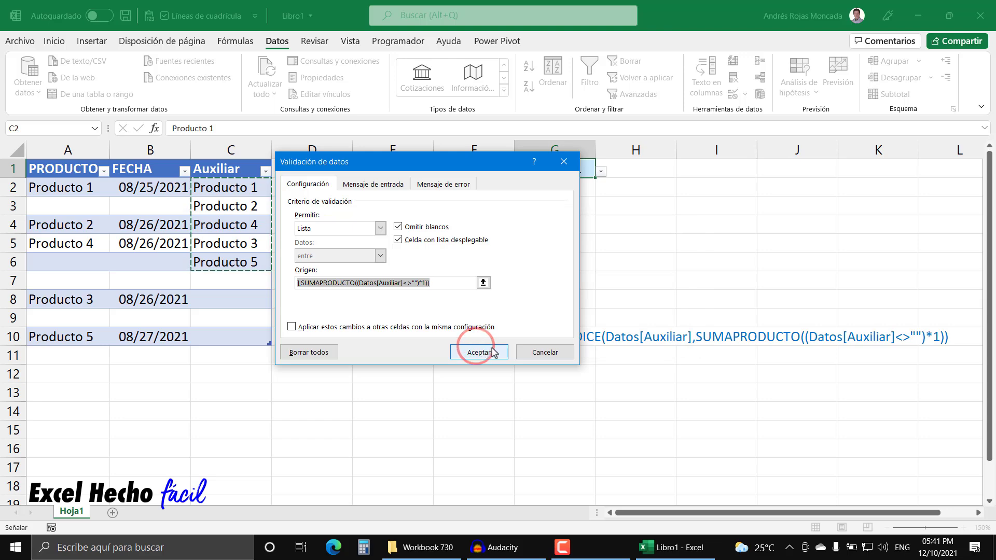
left_click(532, 351)
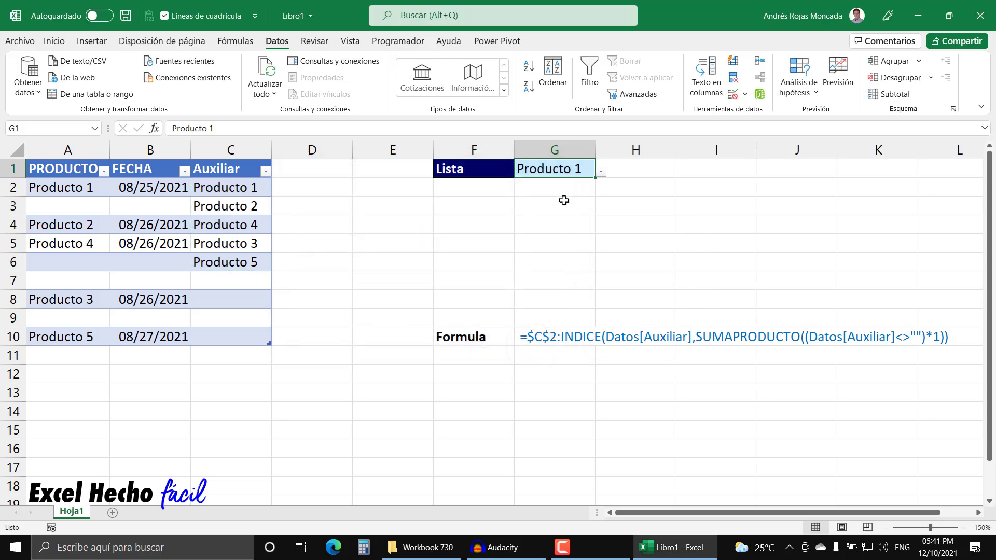
Define the workbook name MiListaSinVacios referring to =$C$2:INDICE(Datos[Auxiliar],SUMAPRODUCTO((Datos[Auxiliar]<>"")*1))
left_click(235, 40)
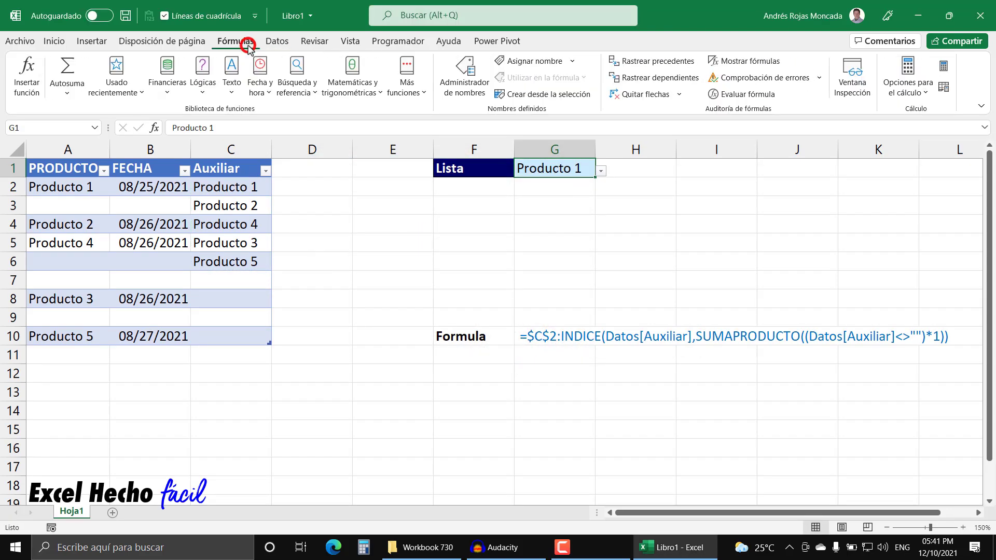
left_click(479, 89)
left_click(290, 151)
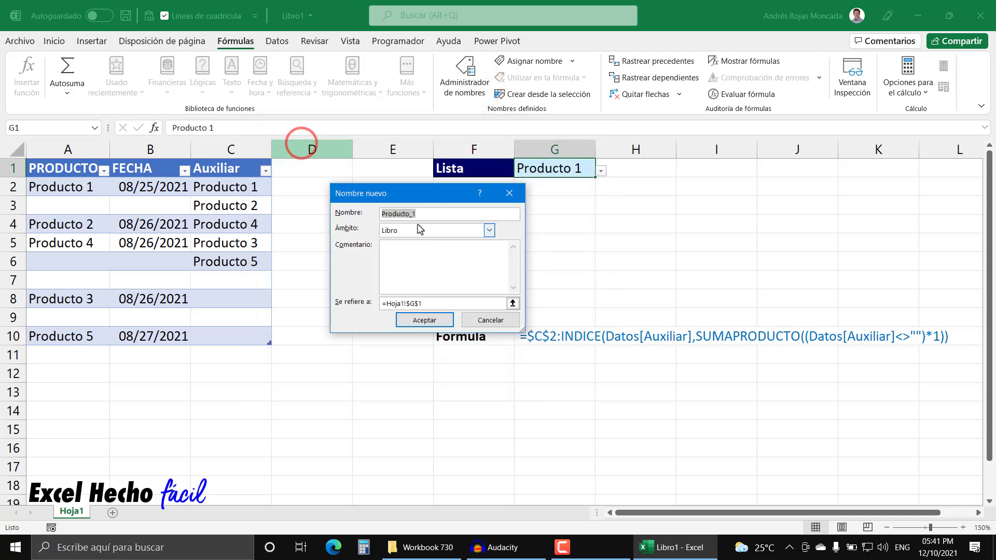
type("MiListaSinVacios")
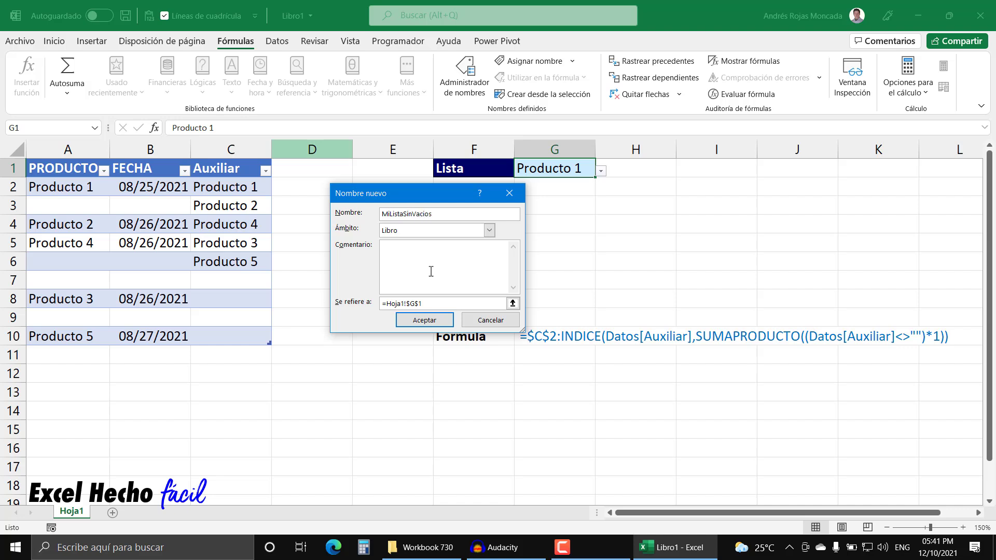
triple_click(425, 302)
type("=$C$2:INDICE(Datos[Auxiliar],SUMAPRODUCTO((Datos[Auxiliar]<>\"\")*1))")
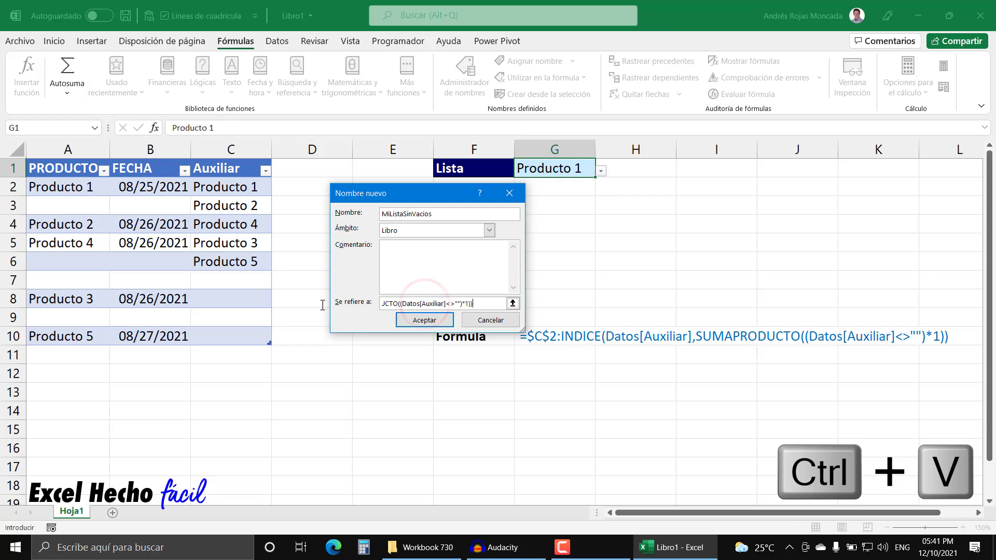
left_click(422, 322)
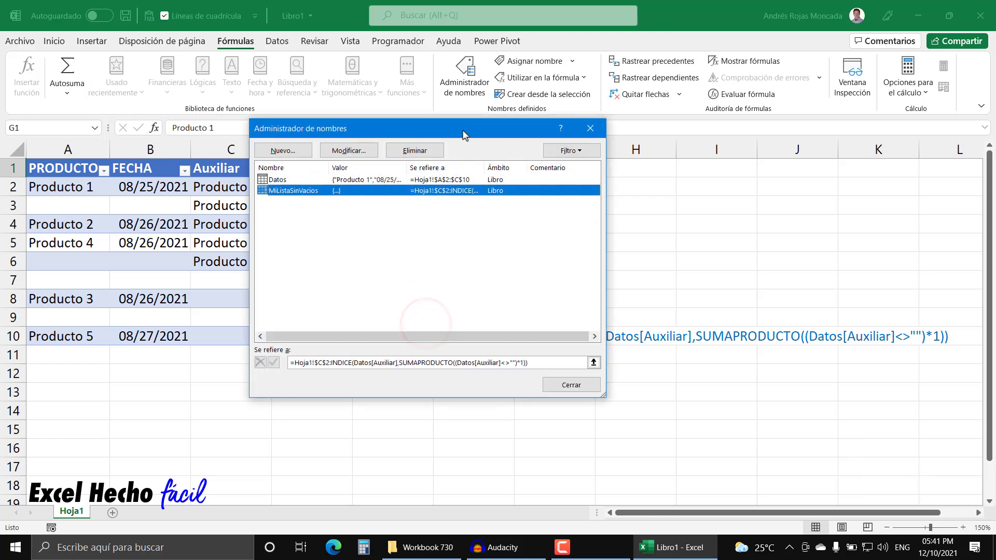
Check which cells the name MiListaSinVacios refers to on the sheet, and close the name manager
left_click_drag(465, 131, 612, 158)
left_click(694, 383)
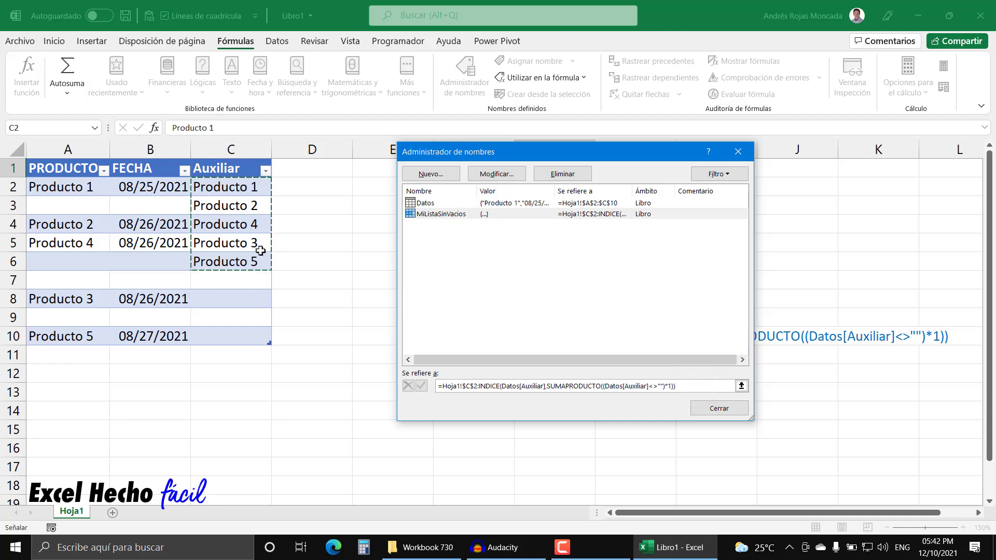
left_click(717, 411)
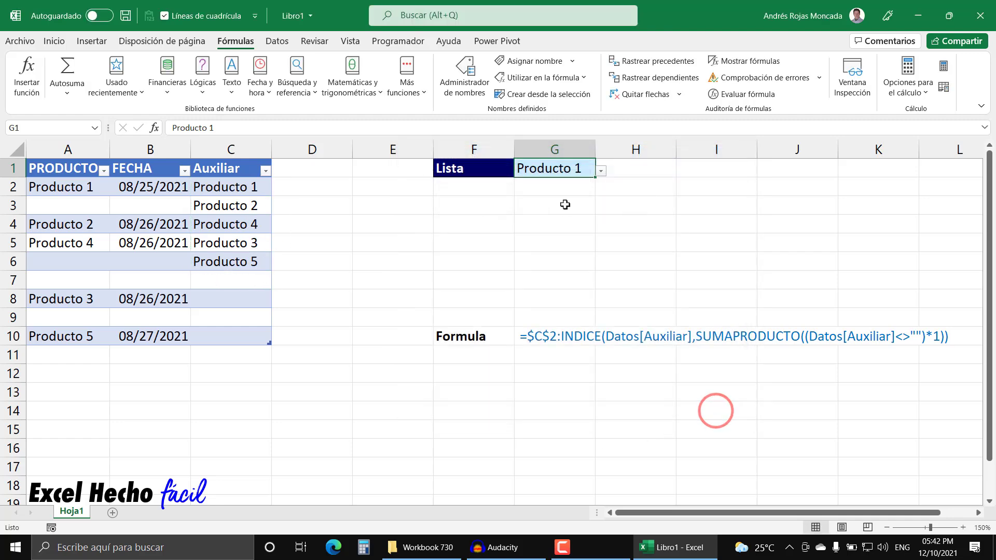
Clear the existing data validation of G1 and apply a Lista validation with =MiListaSinVacios as its source
left_click(277, 41)
left_click(731, 95)
left_click(456, 375)
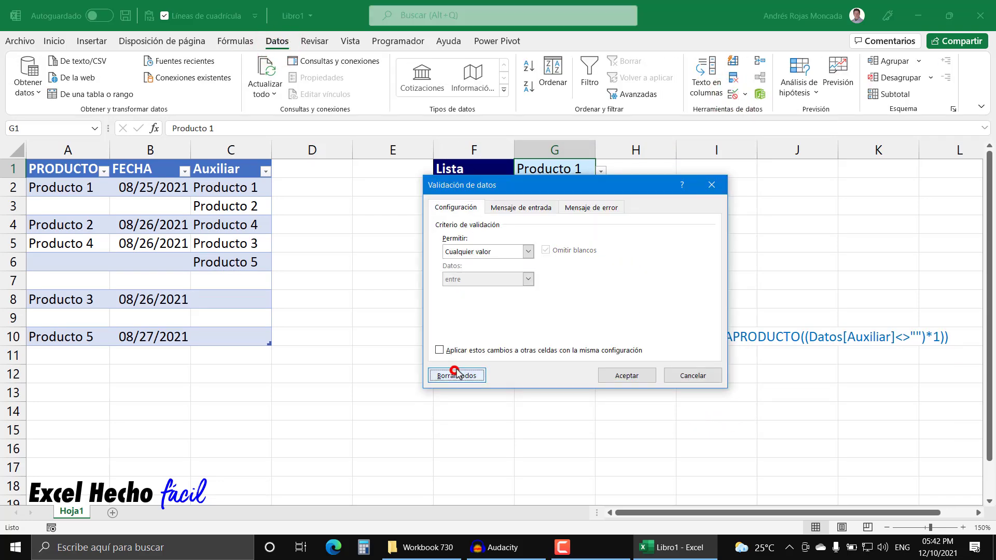
left_click(528, 251)
left_click(482, 290)
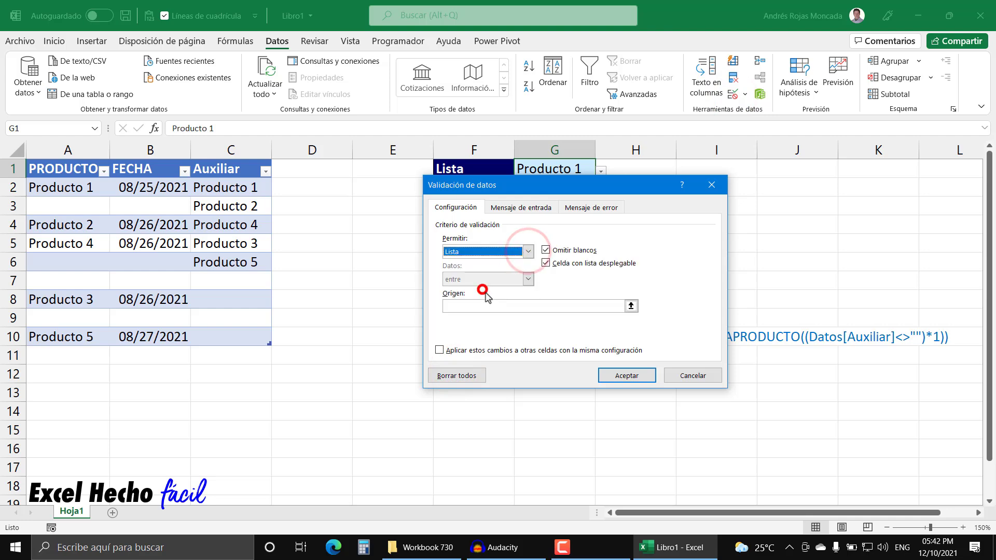
left_click(490, 310)
key("F3")
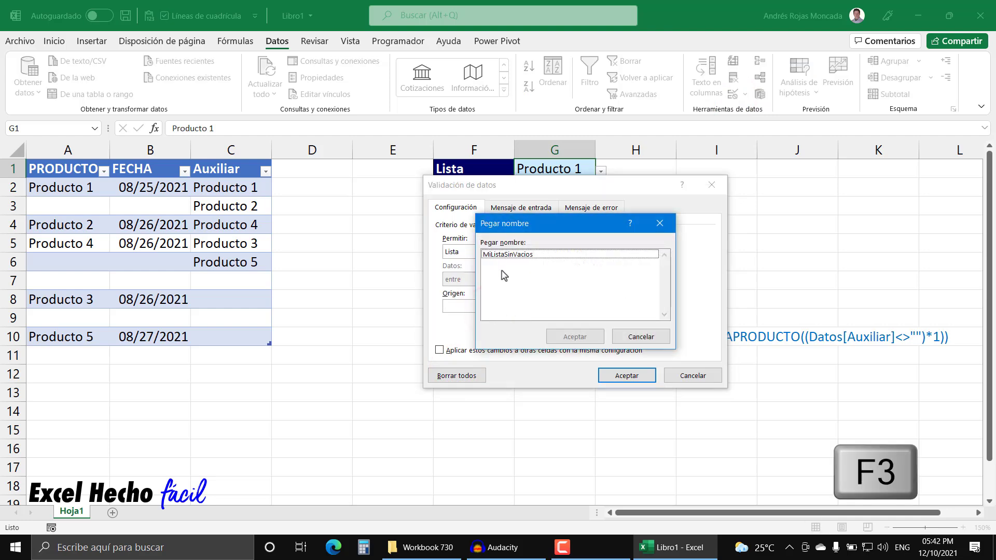
left_click(502, 254)
left_click(575, 336)
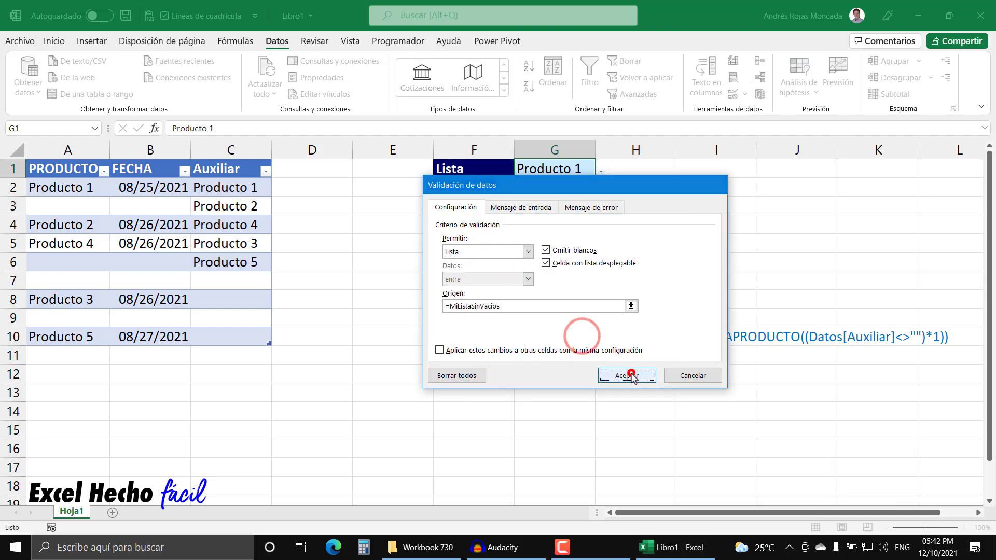
left_click(627, 375)
Test the drop-down list in G1 by choosing Producto 1, Producto 2, Producto 4, Producto 3 and finally Producto 5
left_click(600, 171)
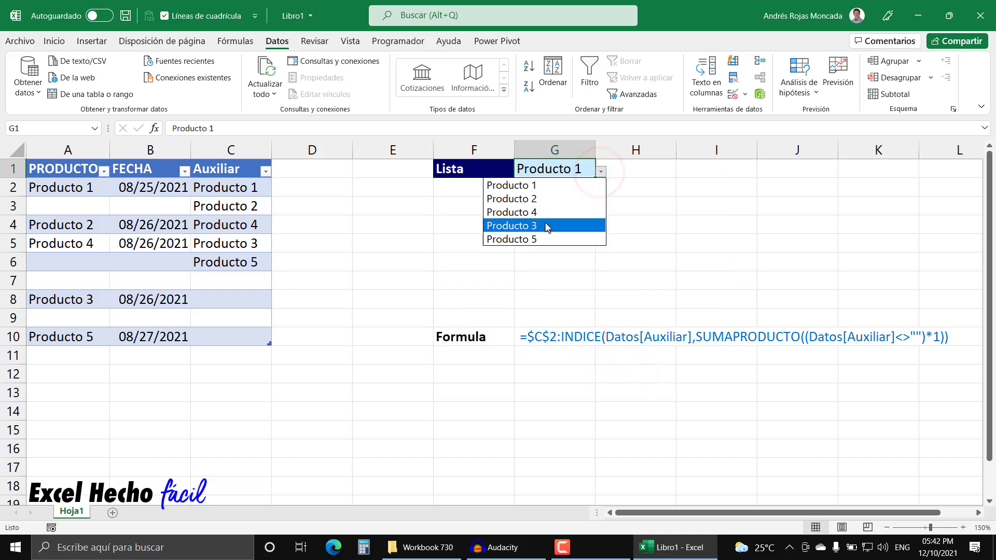
left_click(548, 186)
left_click(600, 172)
left_click(565, 198)
left_click(600, 172)
left_click(526, 212)
left_click(600, 172)
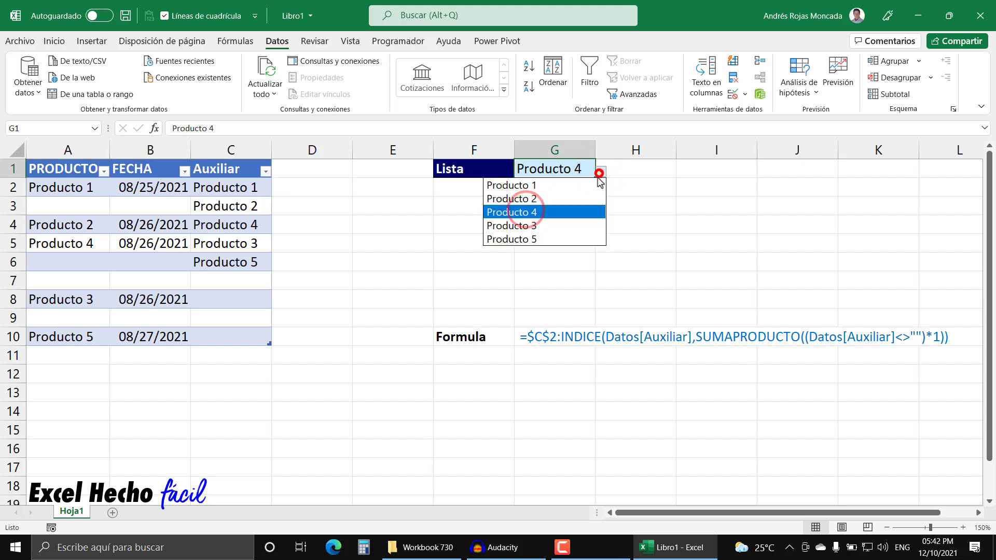
left_click(527, 225)
left_click(600, 172)
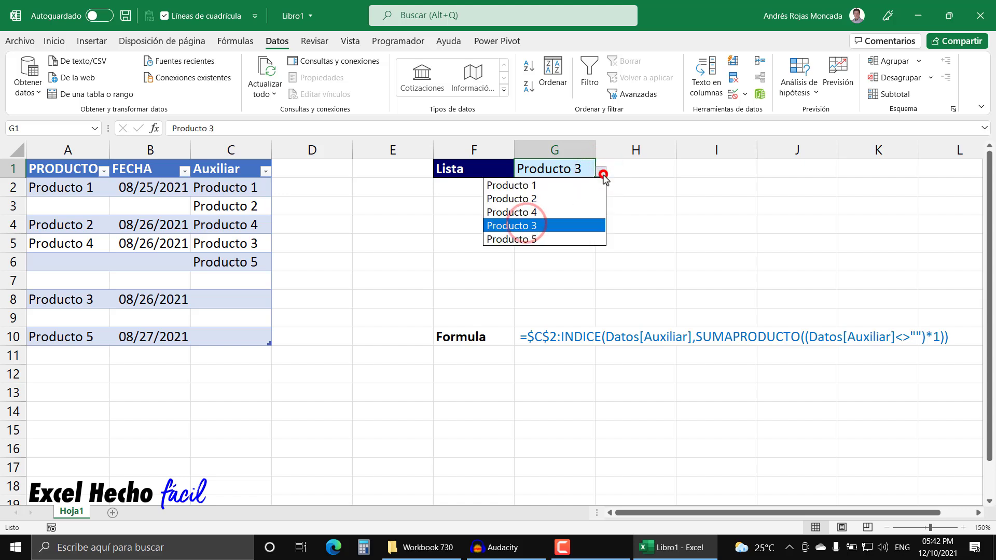
left_click(535, 238)
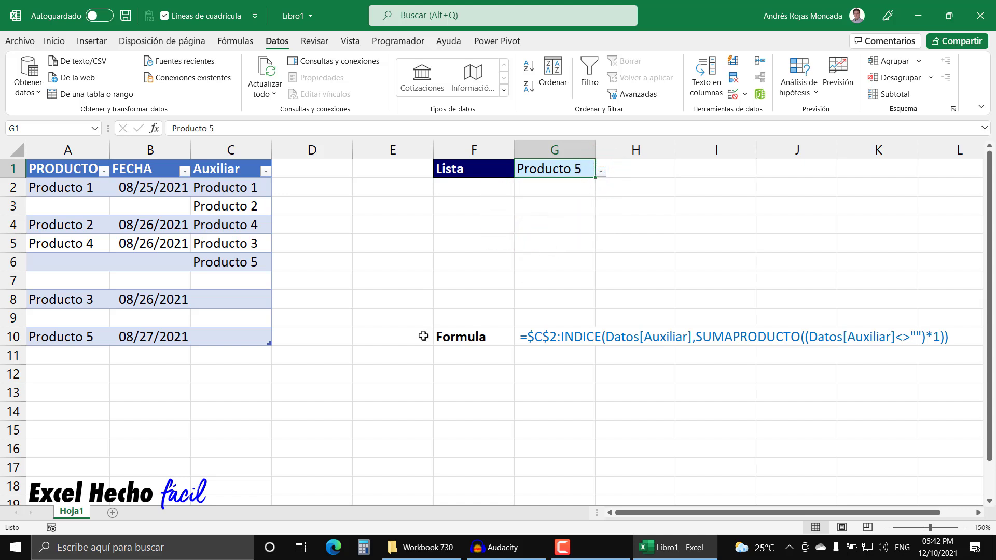
Insert an empty table row below the Producto 5 row of the product table
left_click(86, 351)
left_click(212, 329)
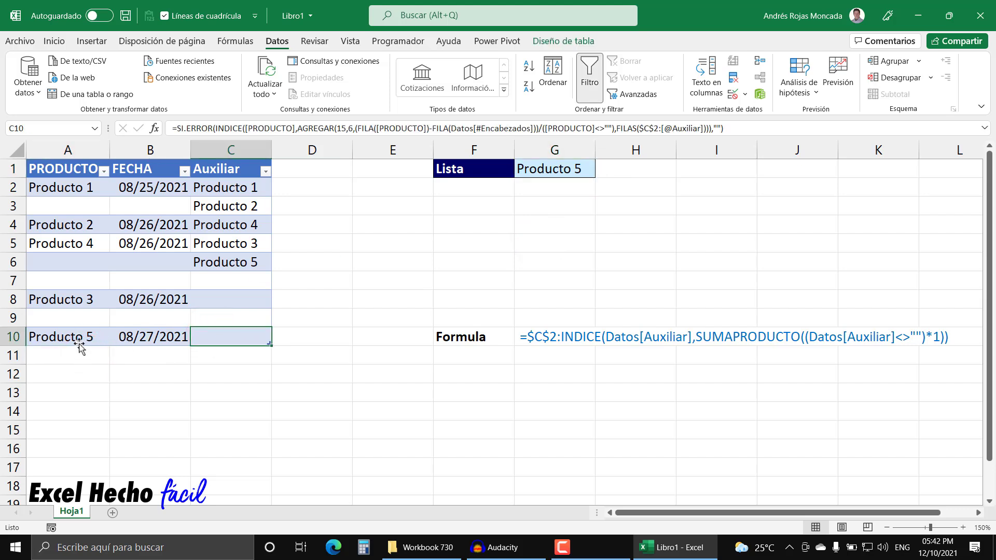
left_click(78, 343)
right_click(80, 345)
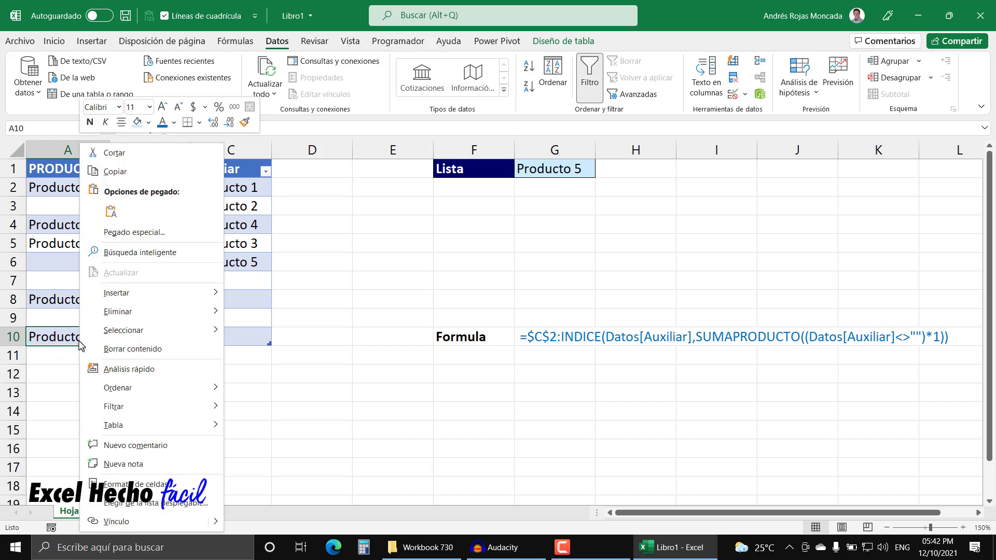
mouse_move(134, 294)
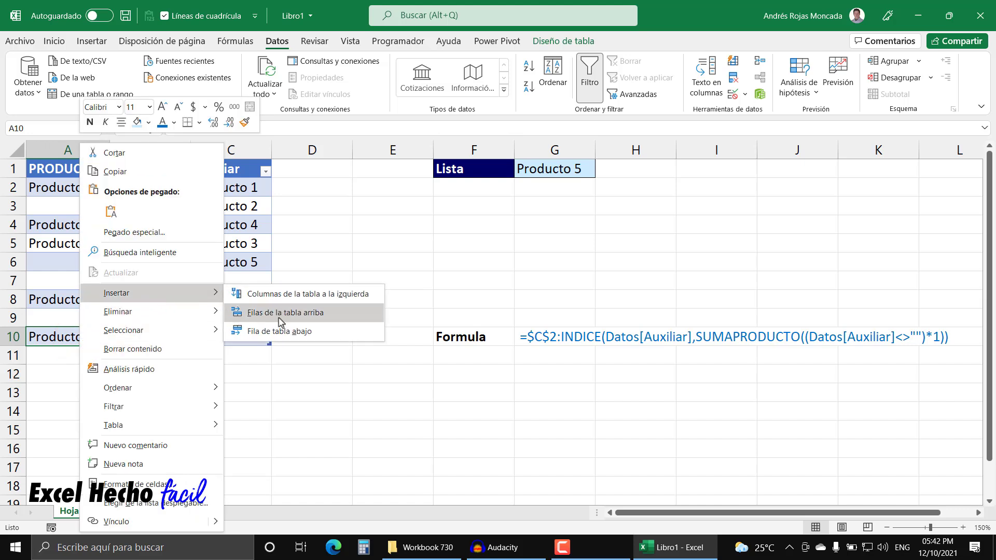
left_click(280, 334)
left_click(73, 357)
Check the options of the drop-down list in G1 with the empty table row in place
left_click(574, 167)
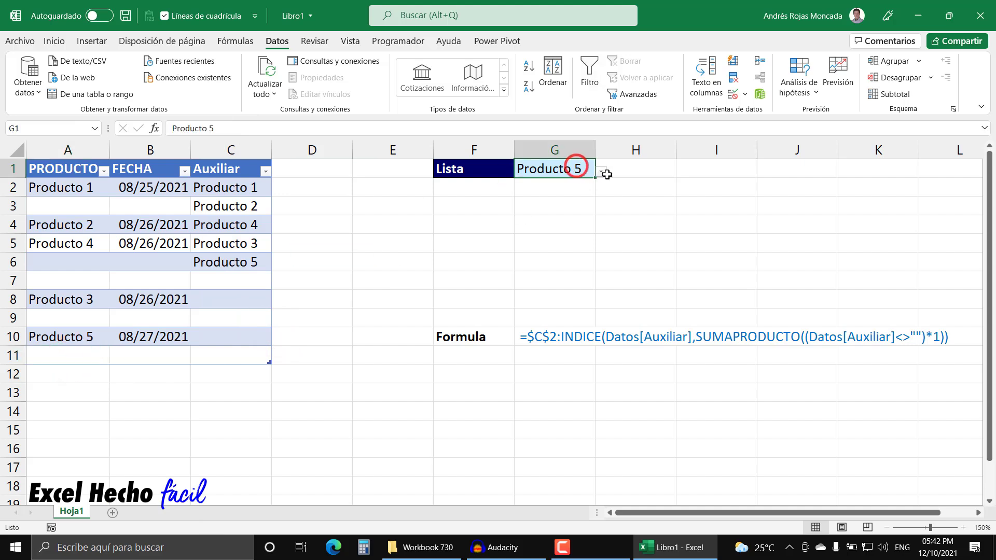
left_click(601, 171)
left_click(536, 186)
Insert another table row below row 11 and fill it with Producto 7 and the date 8/28/2021
left_click(83, 354)
right_click(81, 354)
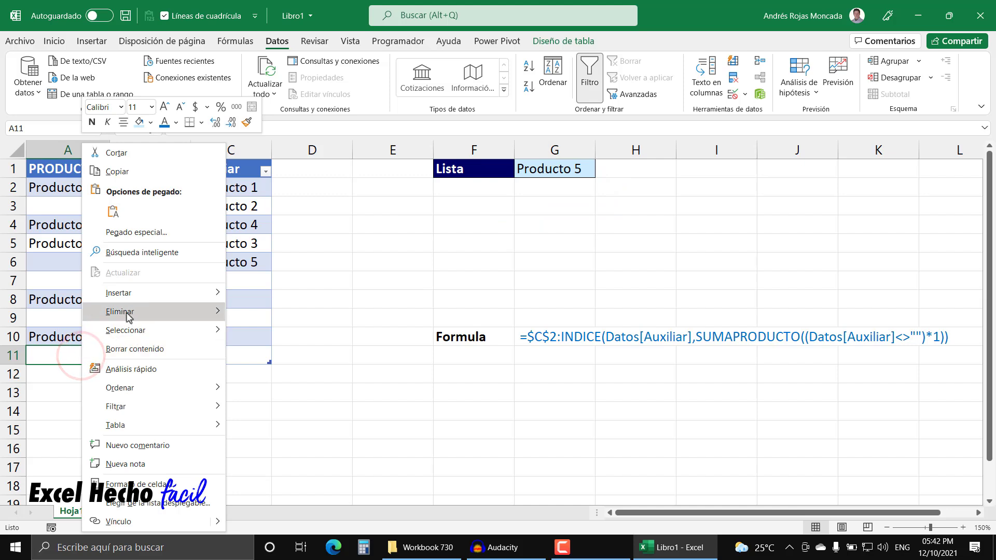
mouse_move(149, 294)
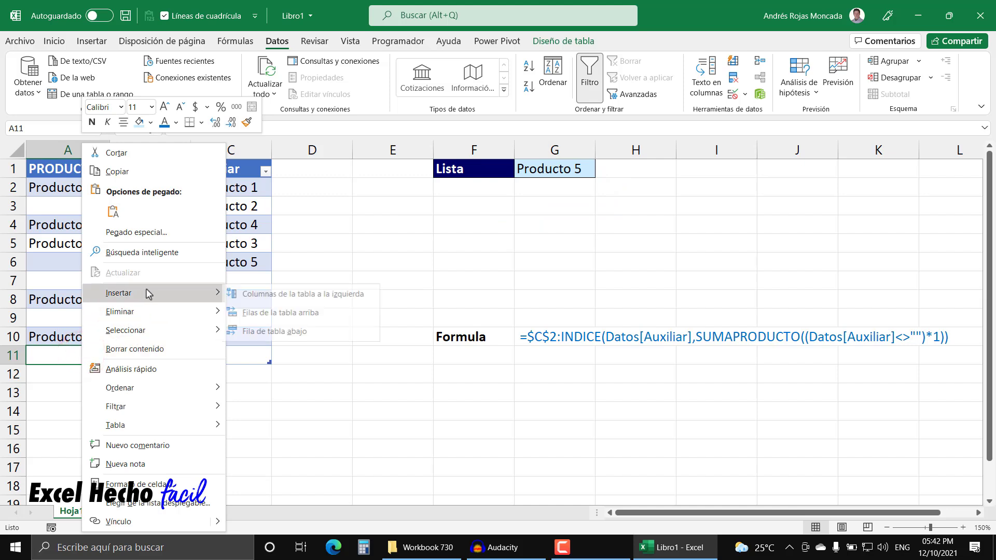
left_click(259, 332)
type("P")
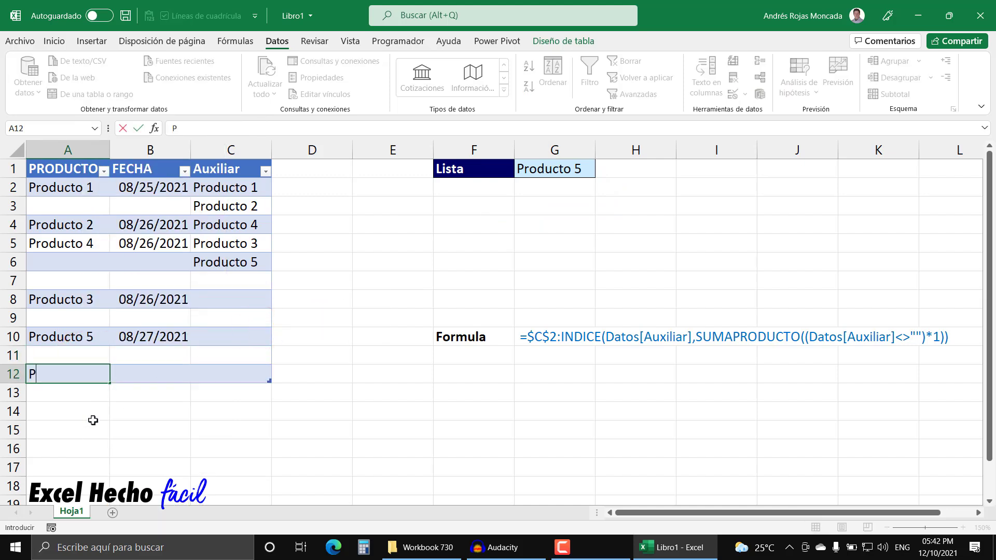
type("roducto 7")
key("Tab")
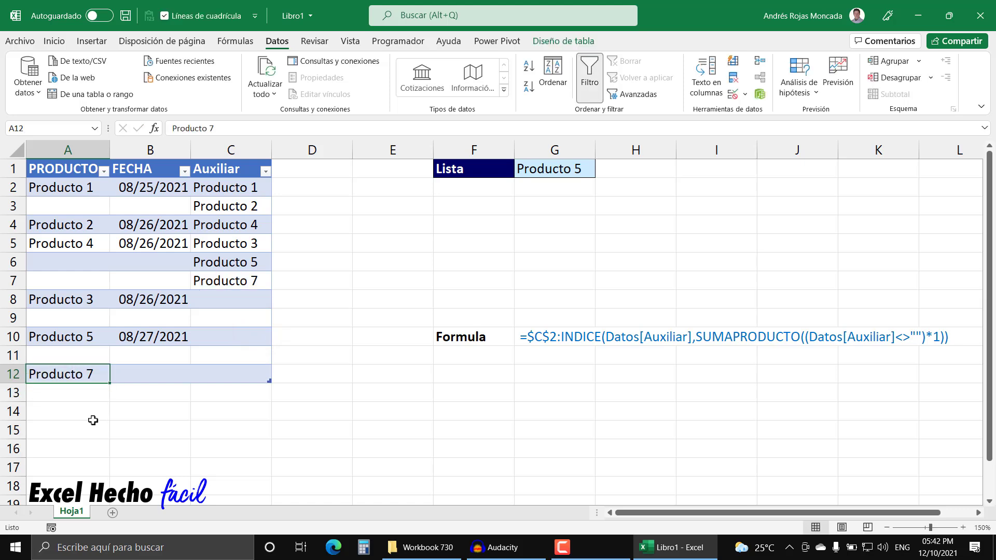
type("8/")
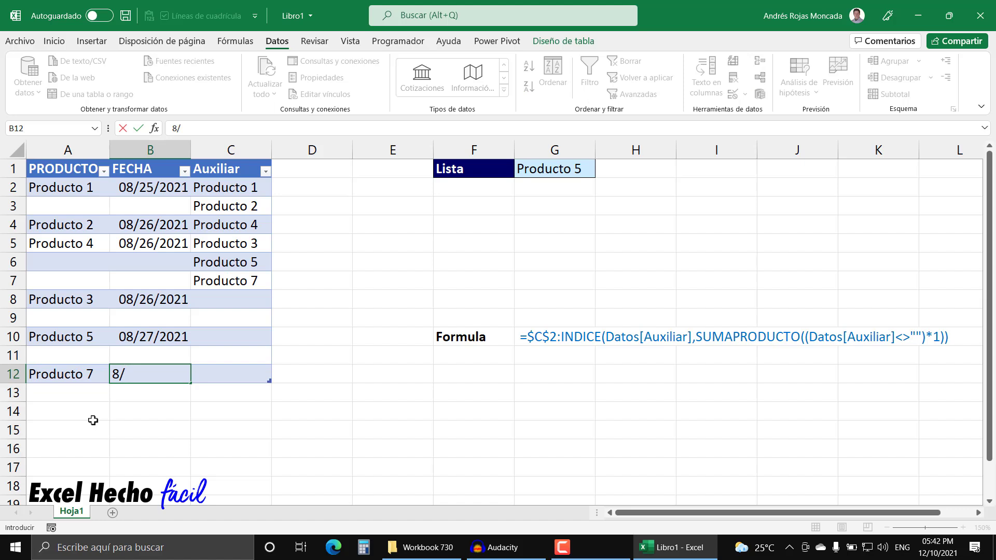
type("28/2021")
key("Return")
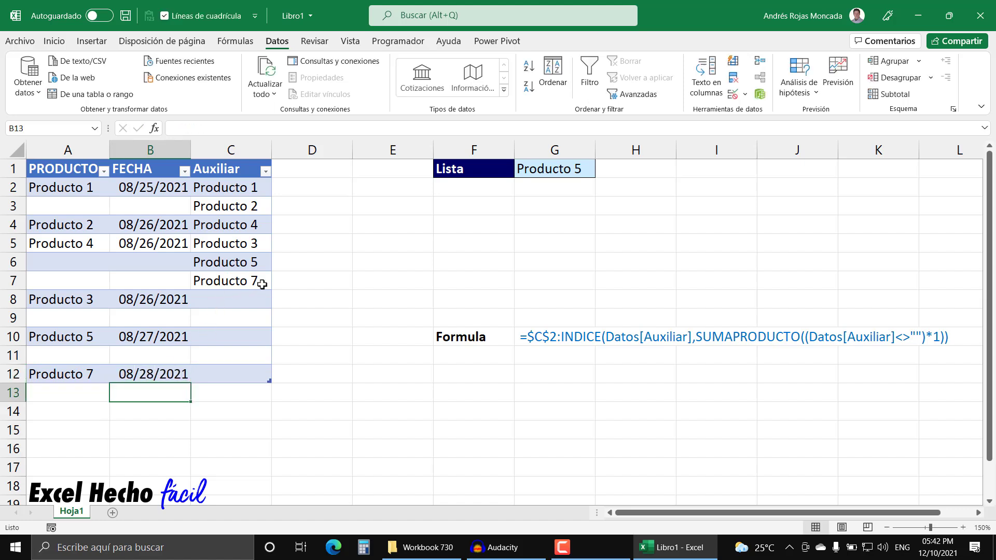
Choose Producto 7 from the drop-down list in G1
left_click(552, 169)
left_click(600, 172)
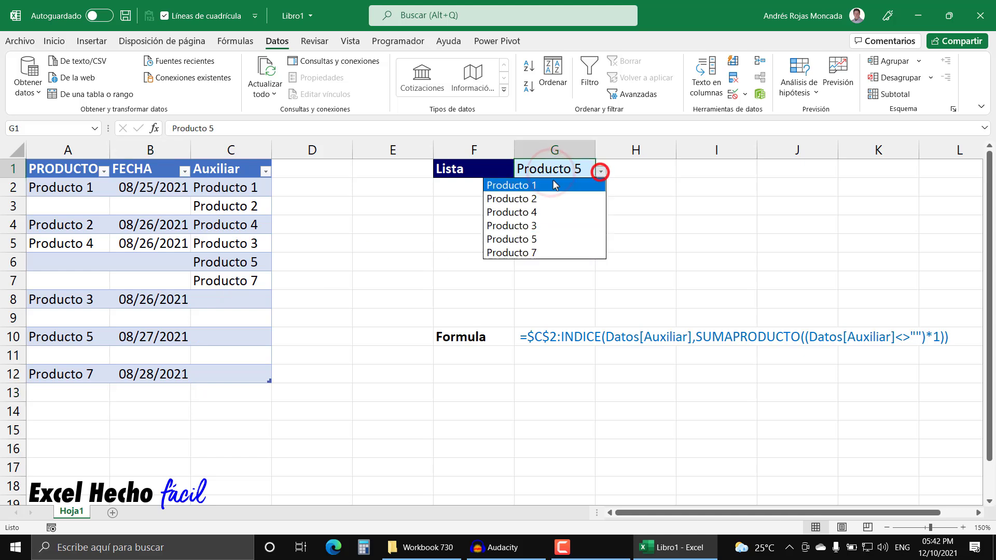
left_click(535, 252)
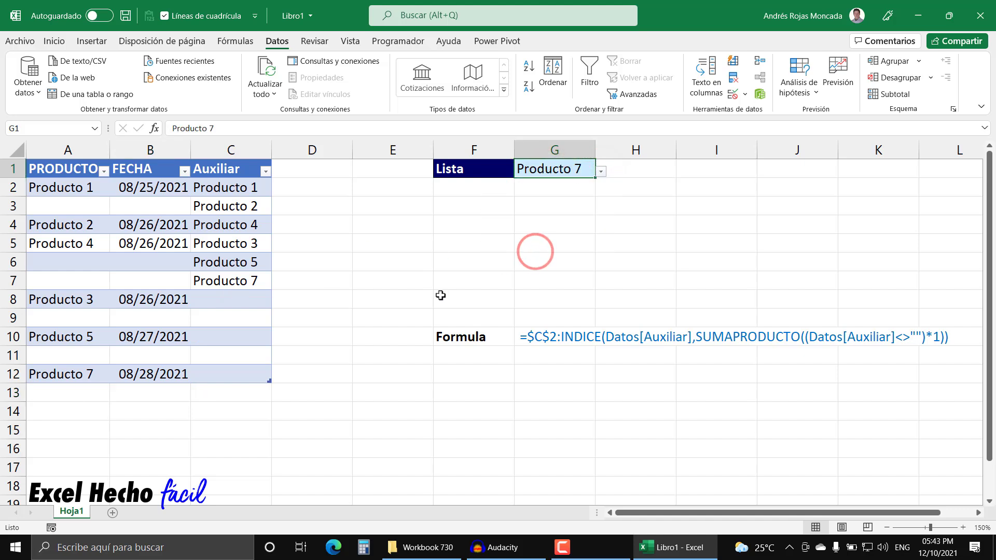
Insert two more table rows below the Producto 7 row
left_click(60, 375)
right_click(60, 374)
mouse_move(104, 294)
left_click(257, 332)
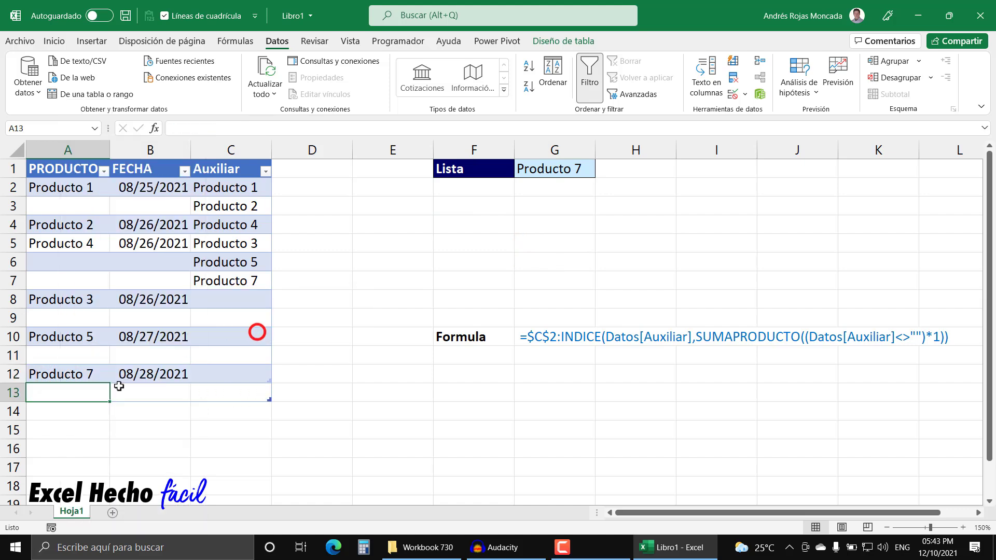
right_click(79, 392)
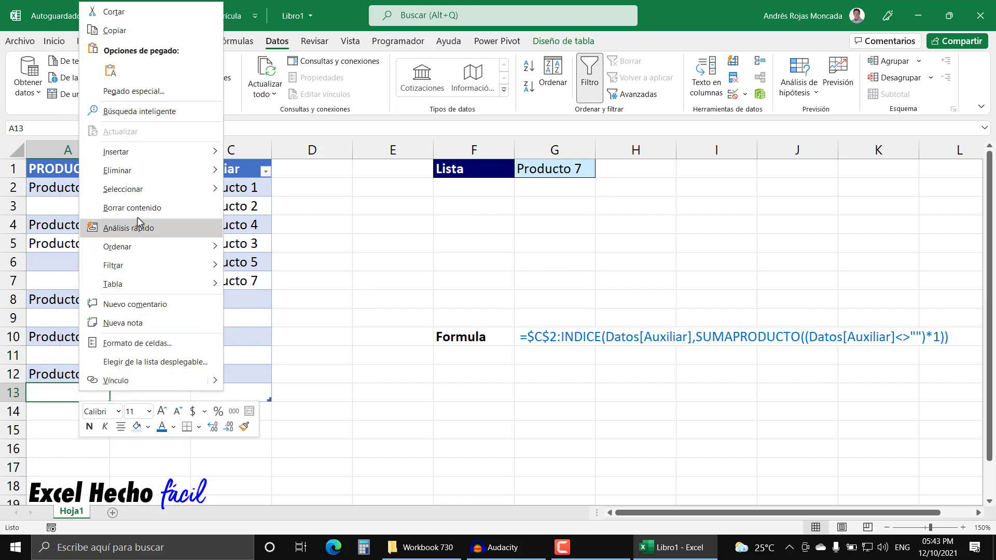
mouse_move(207, 152)
left_click(257, 191)
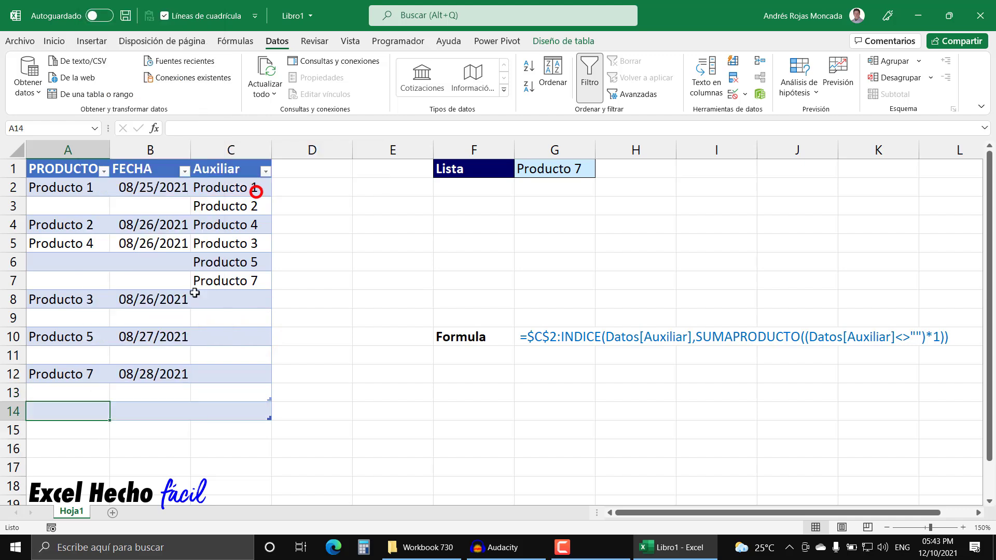
Fill table row 14 with Producto 6 and the date 8/29/21, leaving row 13 empty
type("Producto")
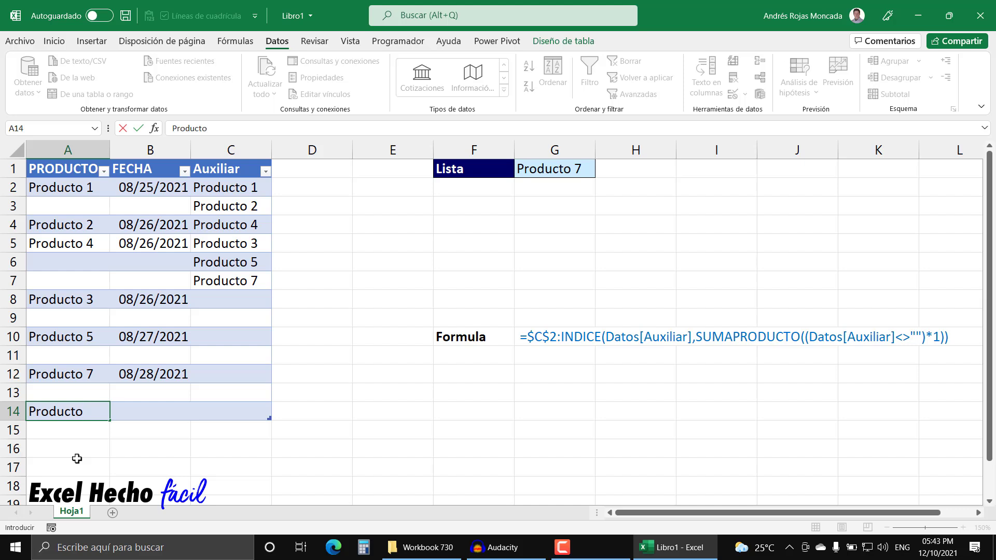
key("Return")
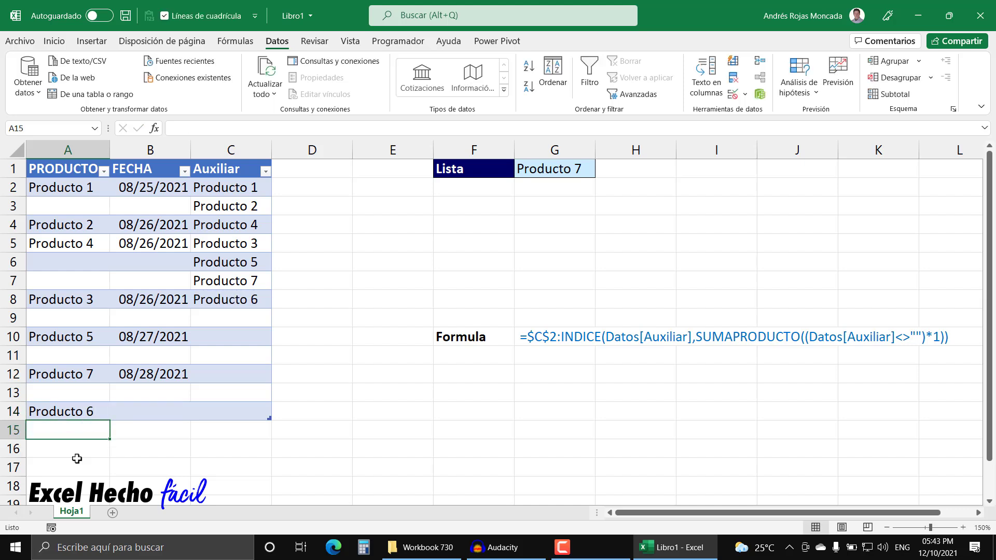
left_click(136, 409)
type("8/29")
type("/2021")
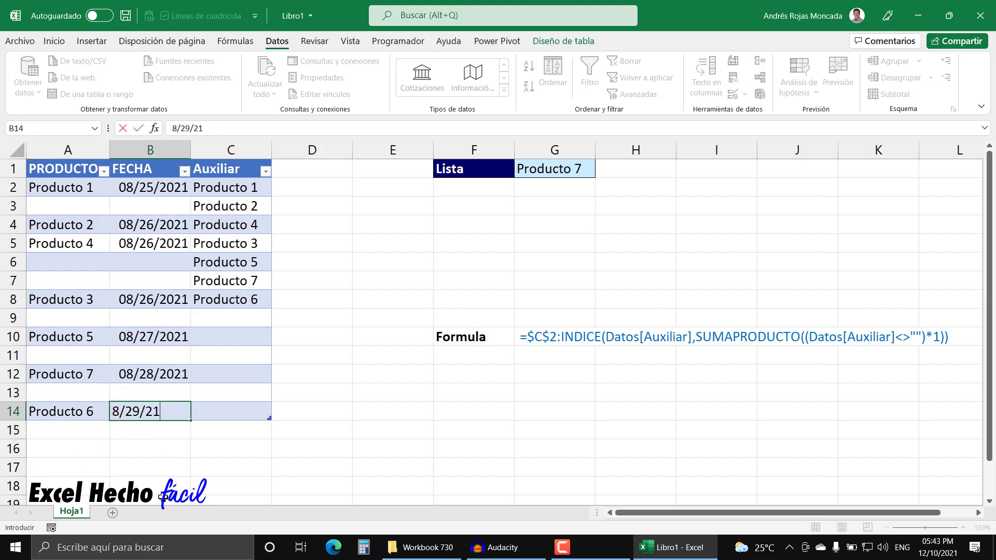
key("Return")
Choose Producto 6 from the drop-down list in G1
left_click(536, 169)
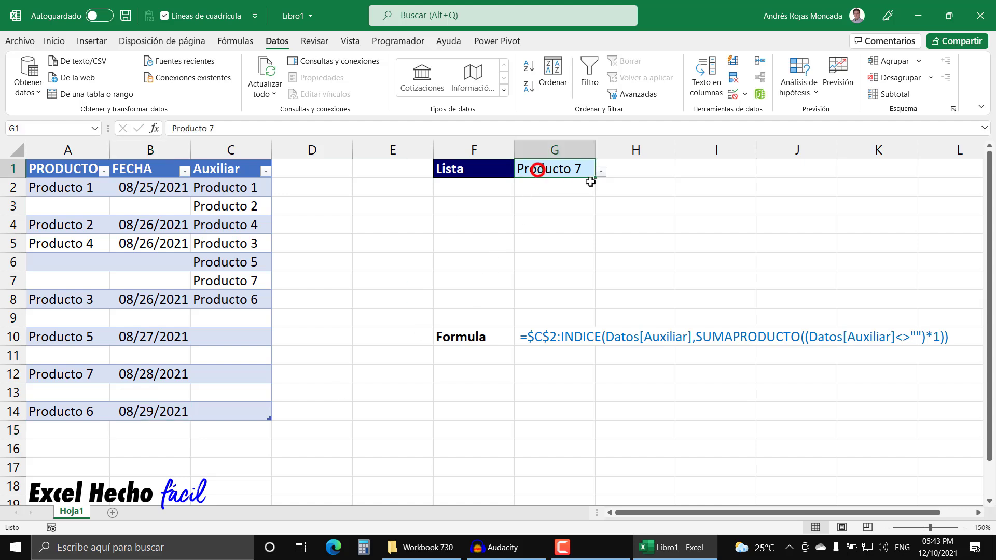
left_click(600, 171)
left_click(537, 267)
left_click(213, 411)
key("F2")
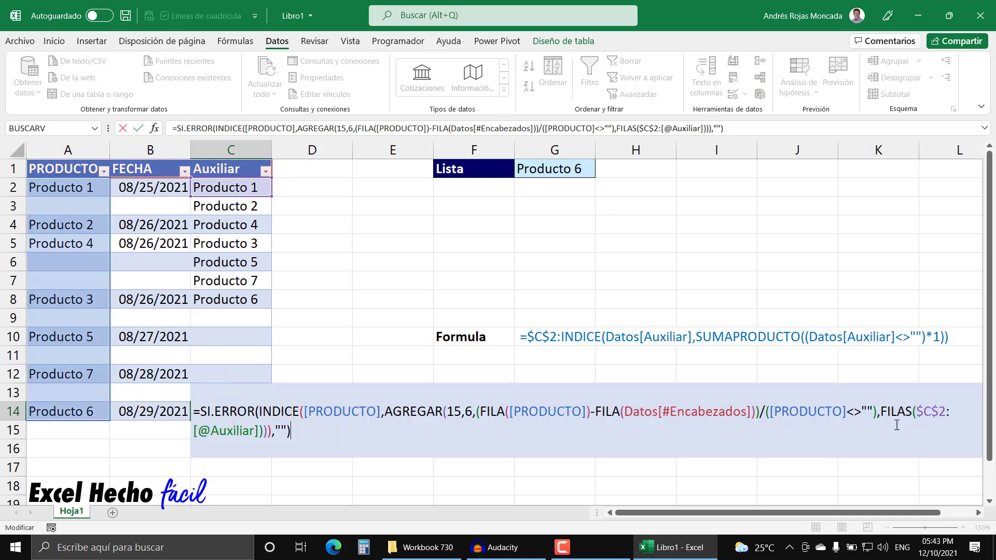
left_click_drag(880, 411, 338, 424)
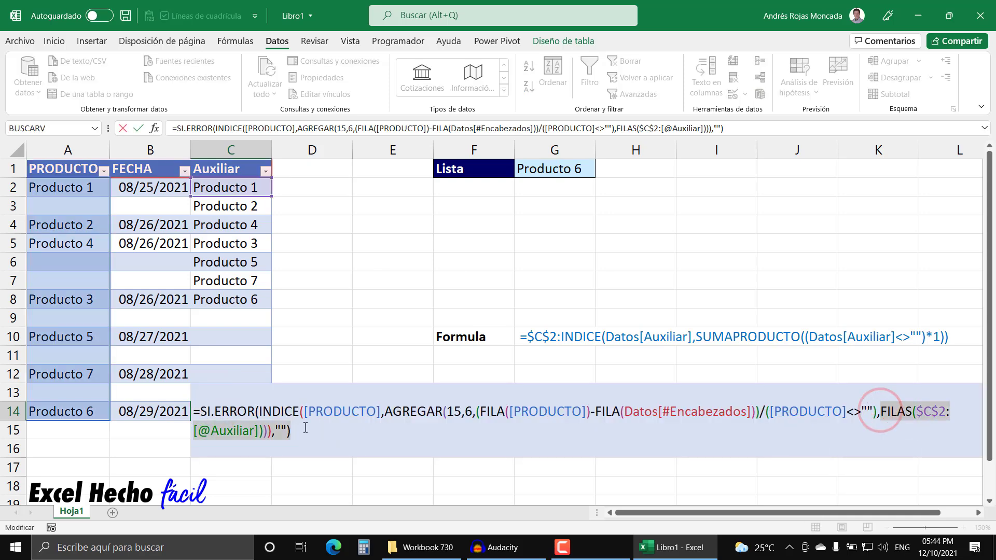
left_click_drag(882, 413, 263, 433)
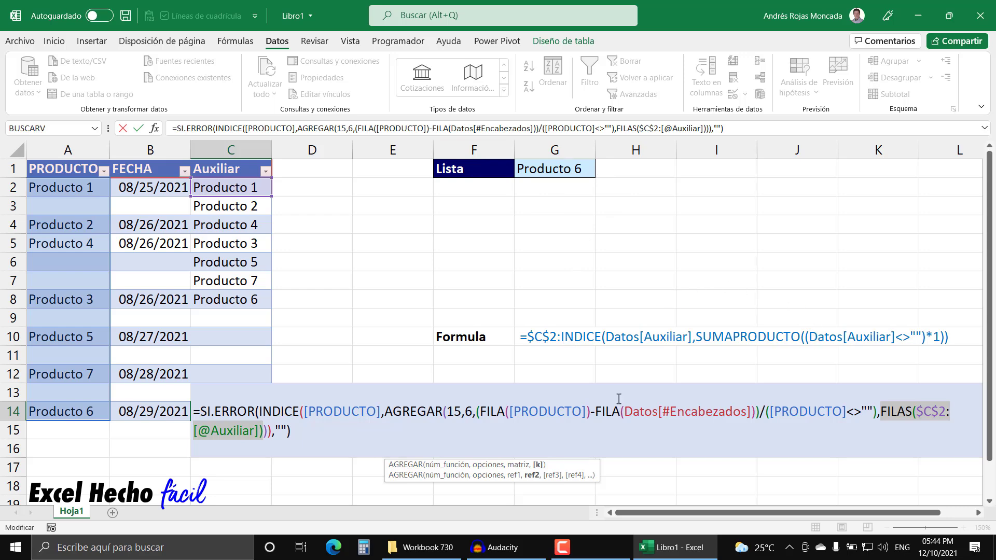
key("ctrl+Return")
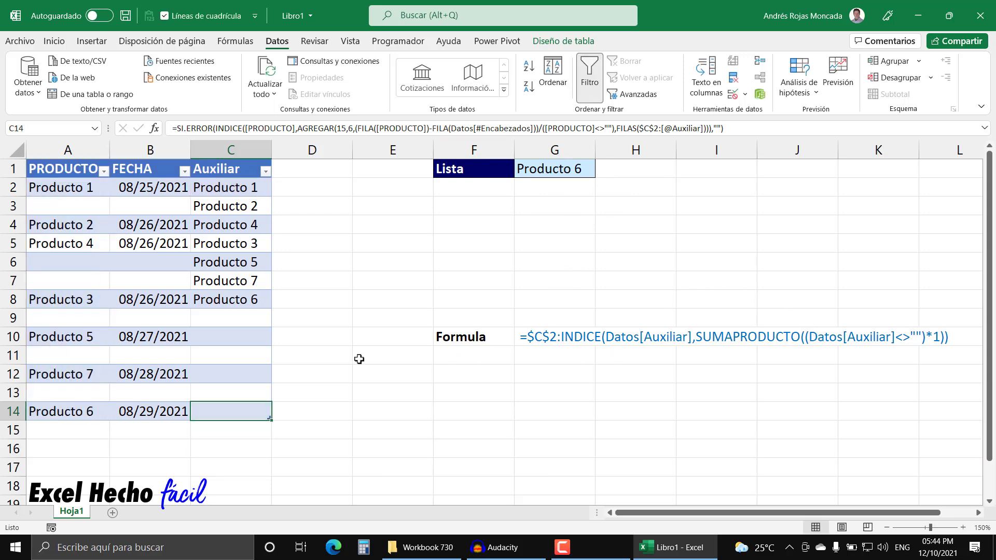
left_click(358, 169)
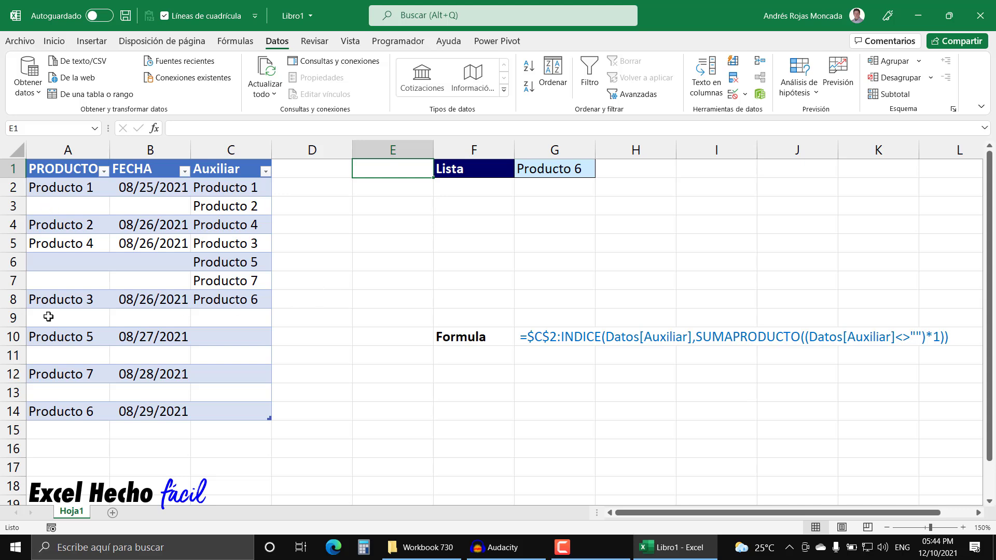
left_click(236, 166)
right_click(233, 149)
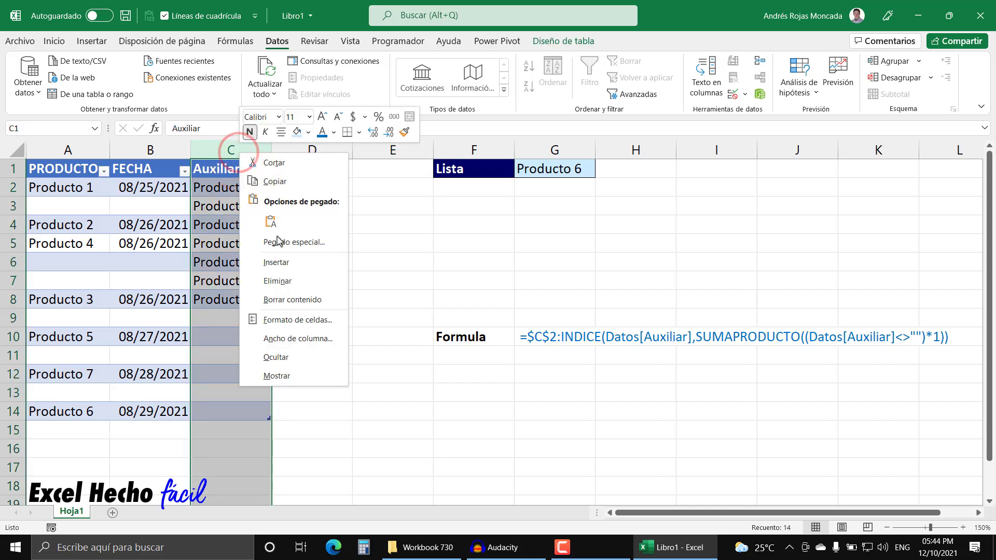
left_click(221, 162)
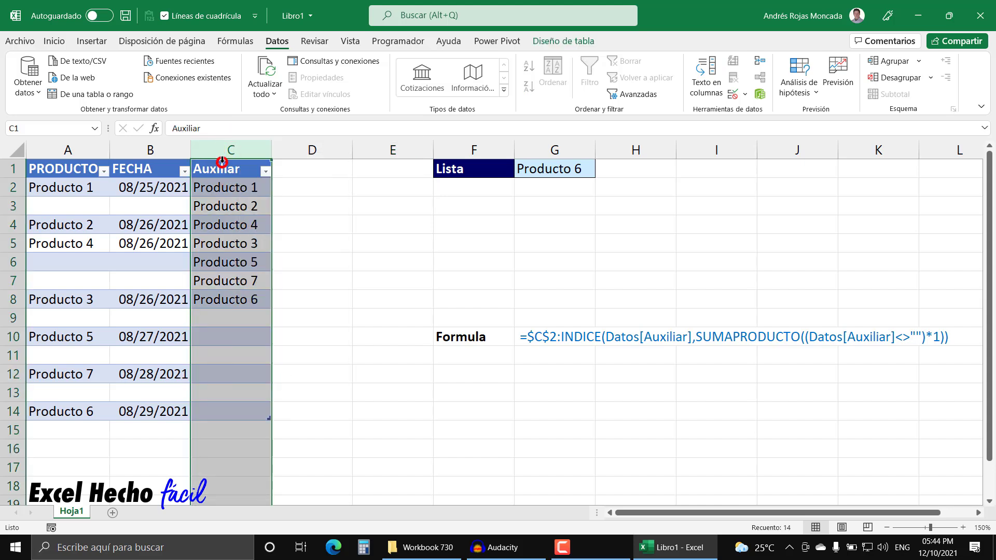
left_click(222, 166)
right_click(226, 171)
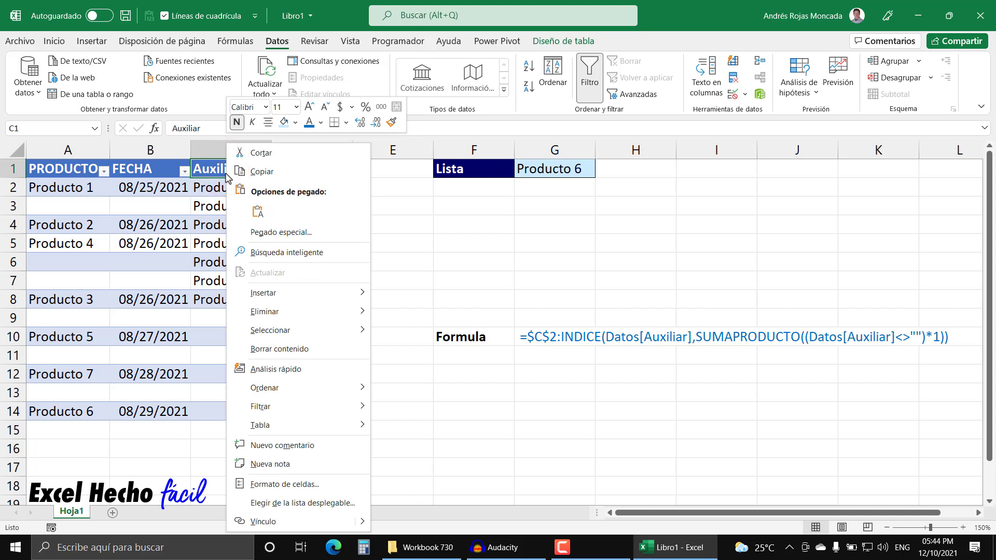
mouse_move(290, 415)
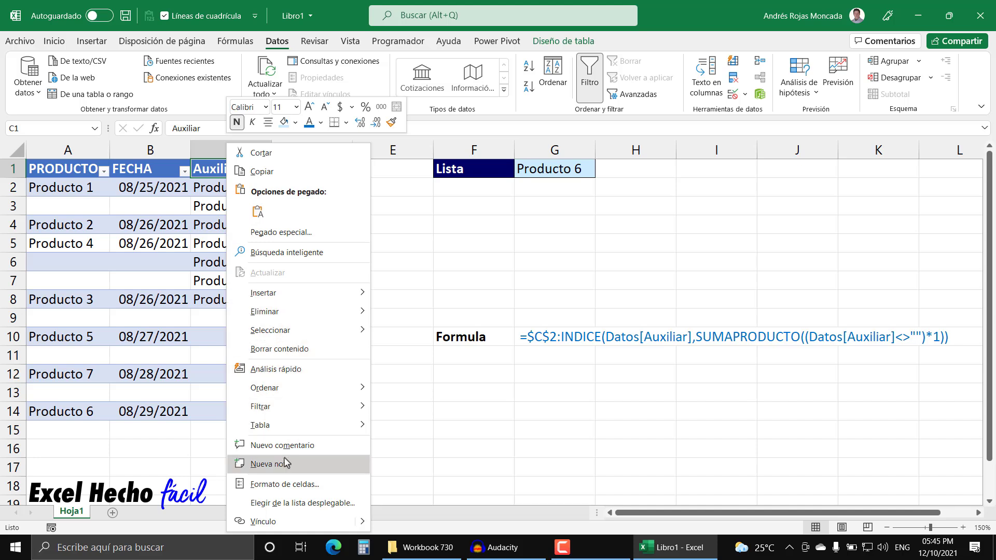
key("Escape")
Hide the Auxiliar column C and check the options of the drop-down list in G1
right_click(244, 150)
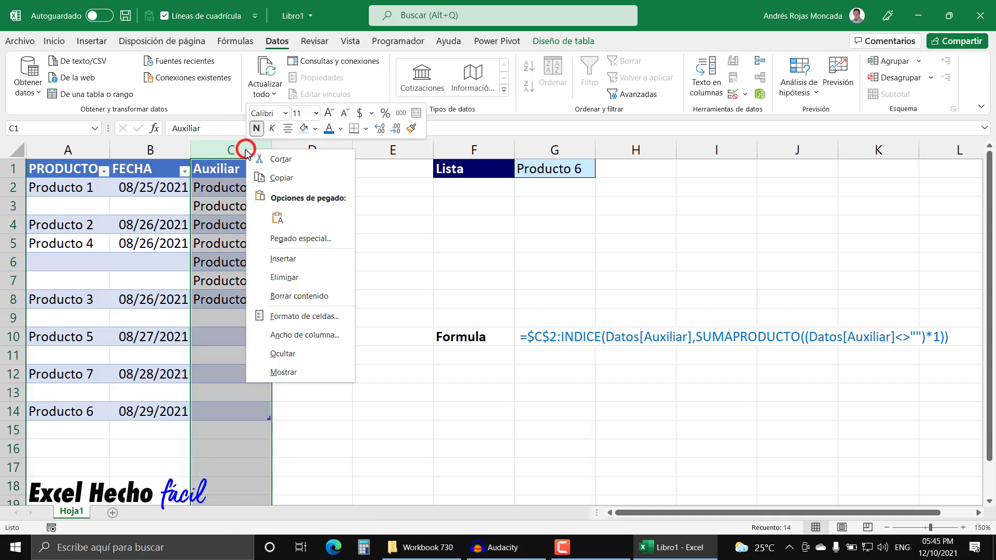
left_click(282, 353)
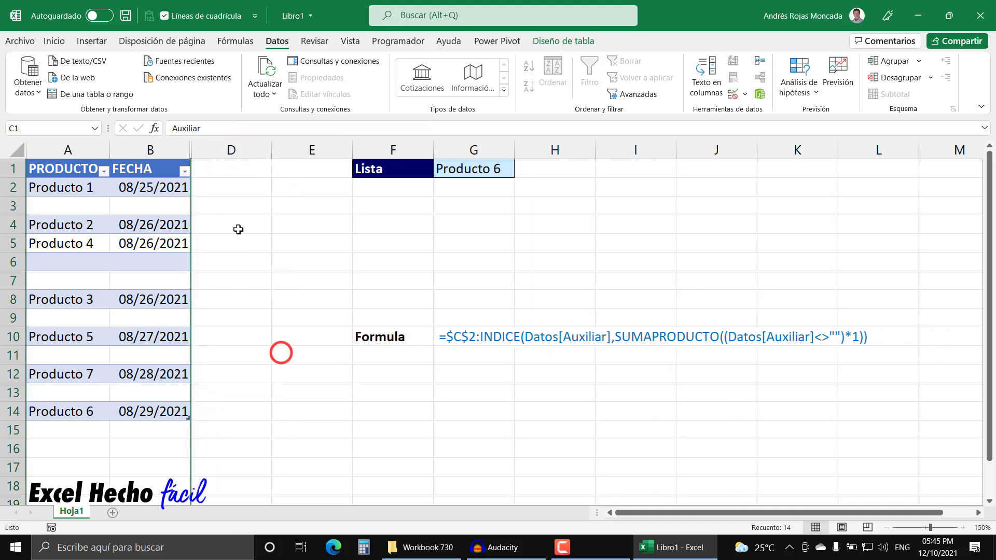
left_click(451, 168)
left_click(519, 171)
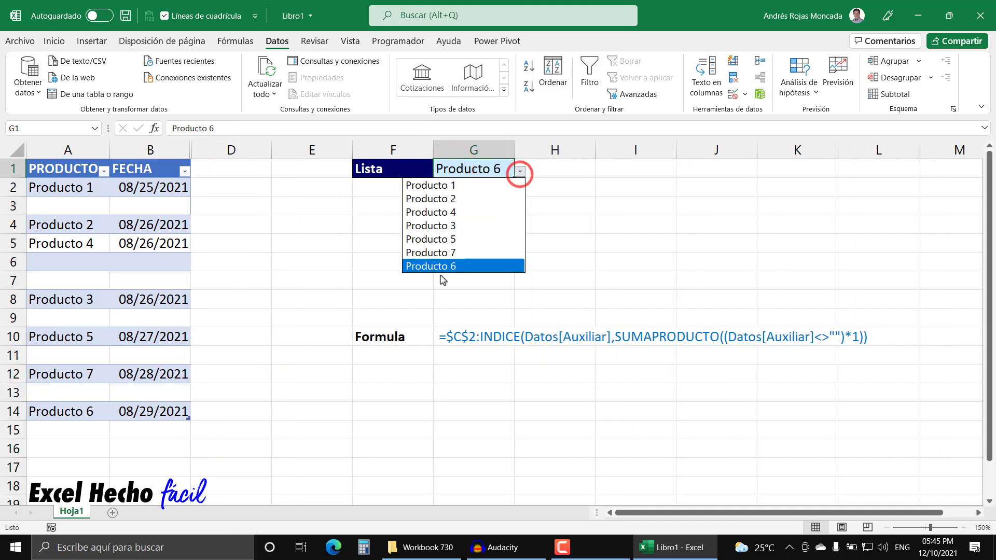
key("Escape")
Append a new table row directly below the Producto 6 row and enter Producto 8 as its product
left_click(61, 423)
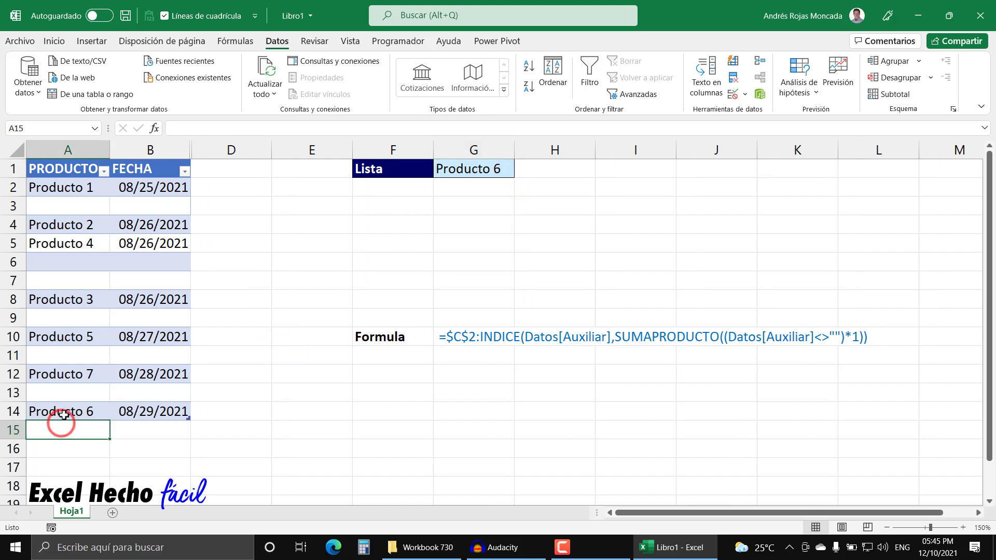
left_click(64, 415)
left_click(149, 413)
left_click(106, 432)
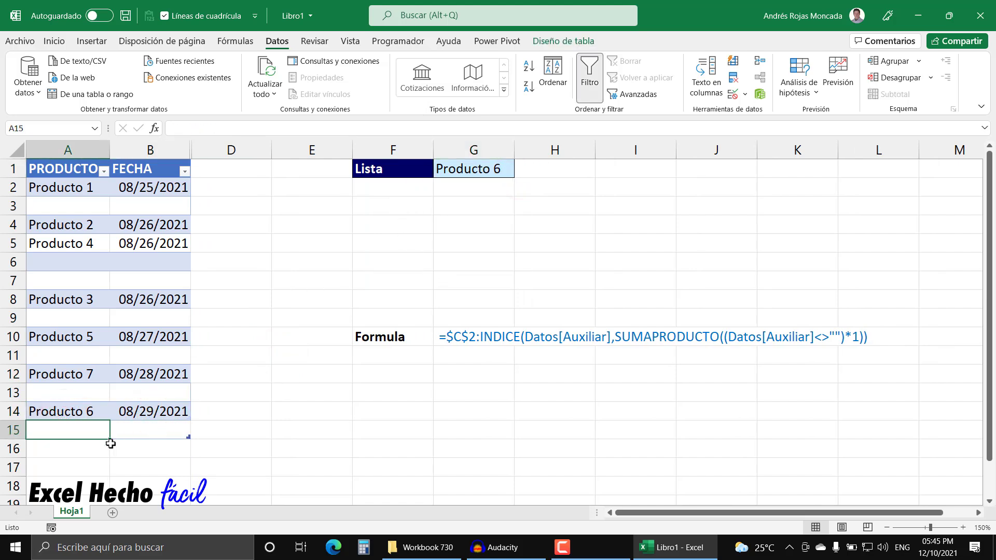
type("Prio")
key("BackSpace")
key("BackSpace")
type("ocduct")
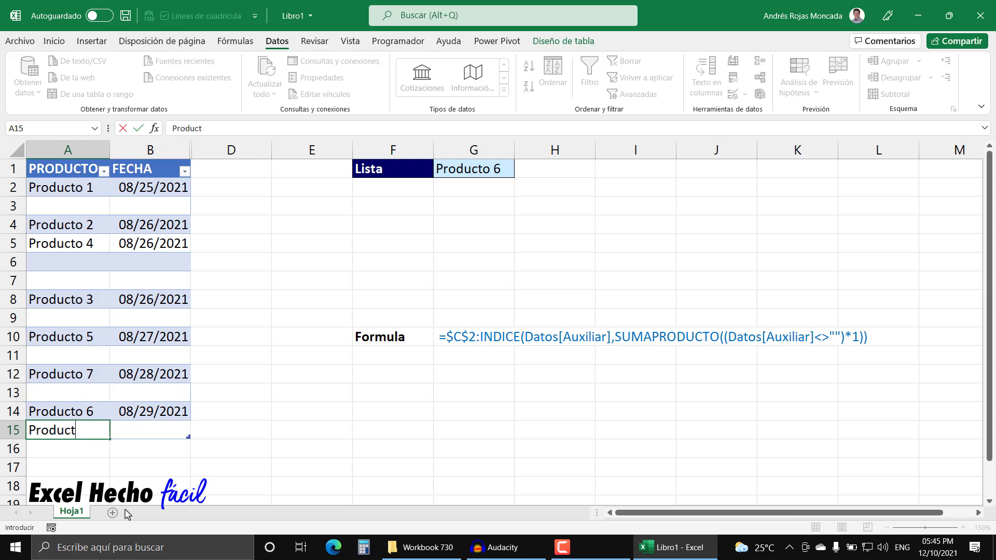
type("io8")
key("Tab")
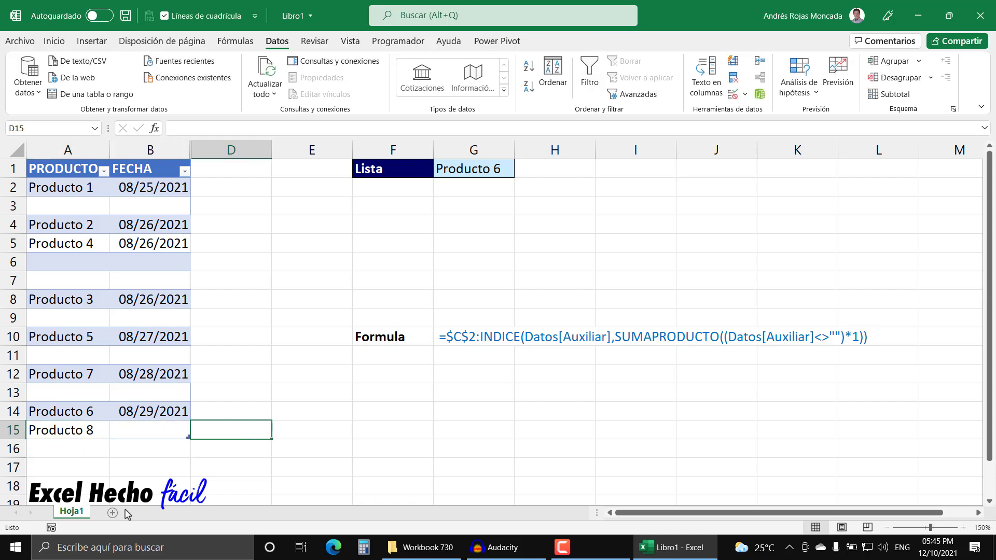
Enter the date 08/29/2021 in the FECHA column for the Producto 8 row
type("8/296")
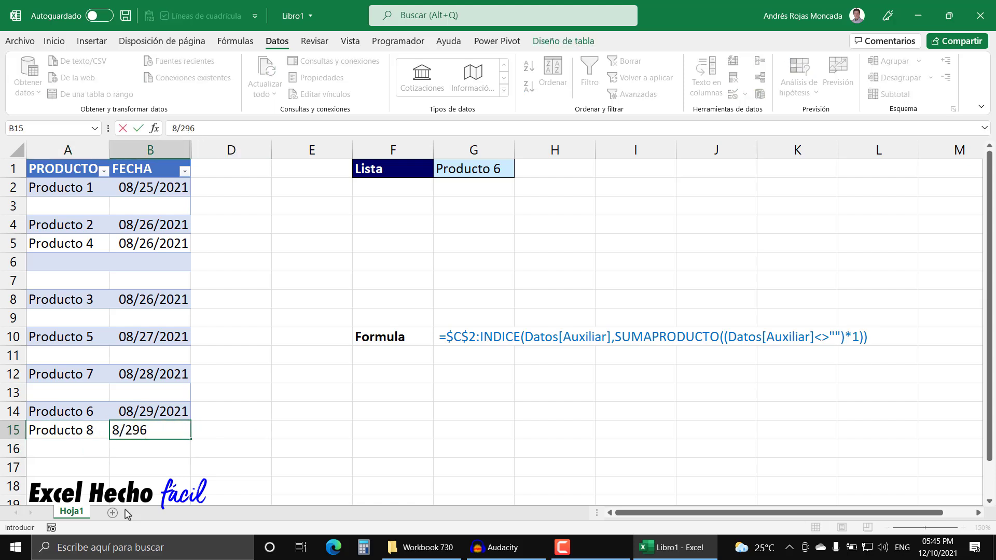
type("21")
key("Return")
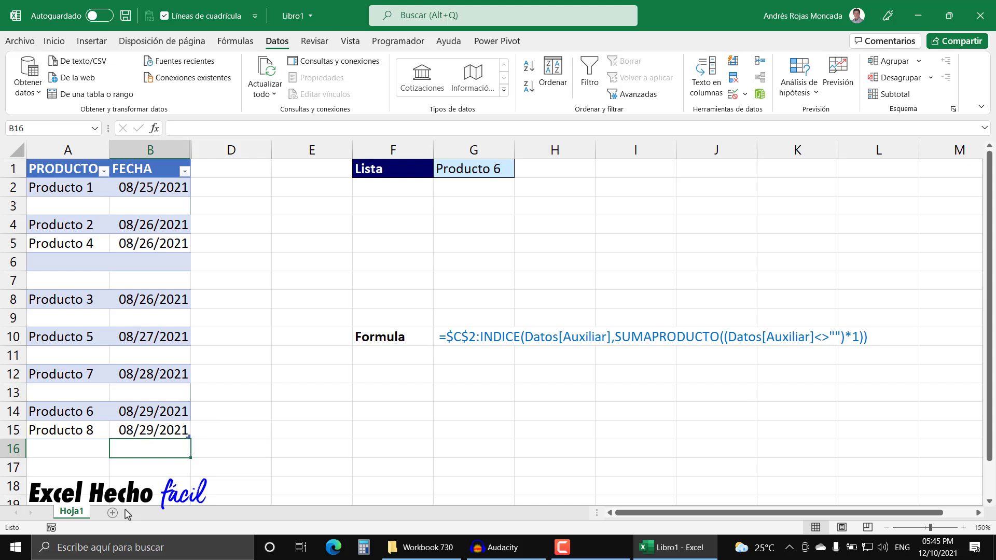
Choose Producto 8 from the drop-down list in G1 and select its source cell A15 in the table
left_click(482, 165)
left_click(520, 172)
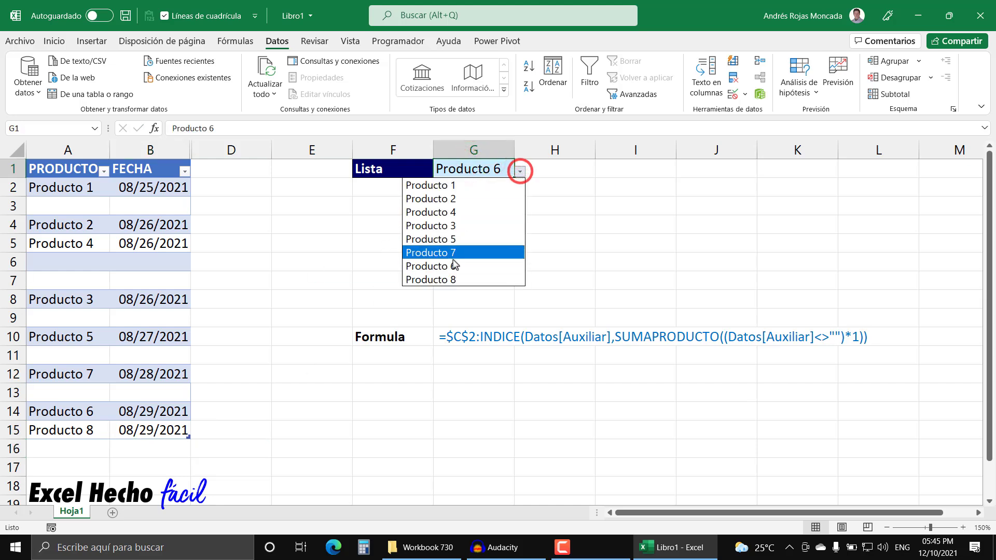
left_click(453, 281)
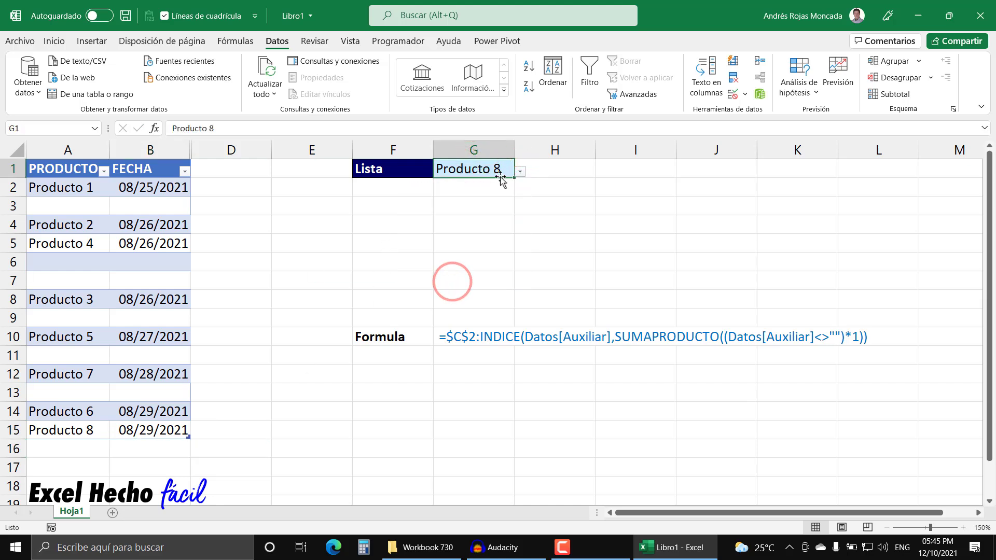
left_click(80, 430)
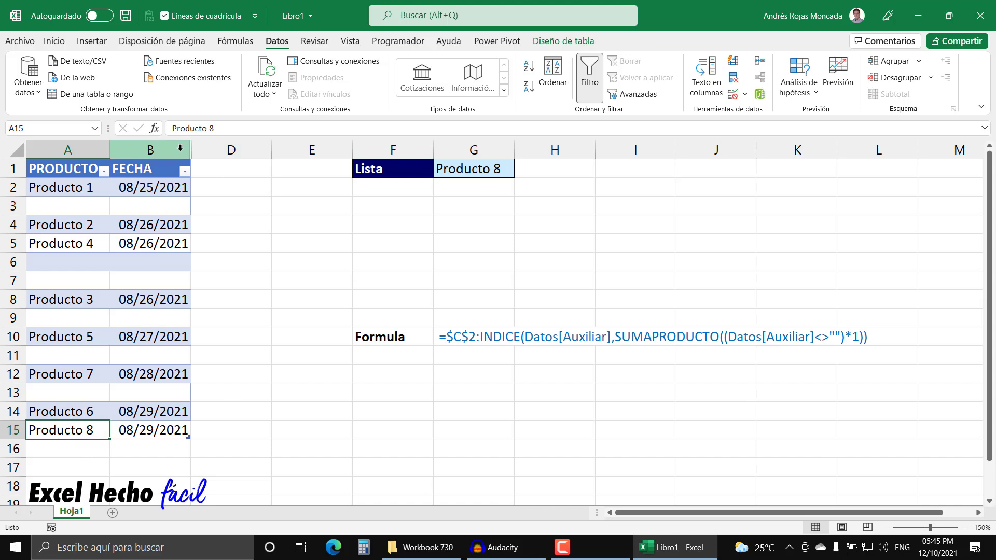
Unhide the Auxiliar column C between columns B and D
left_click_drag(150, 150, 213, 150)
right_click(211, 151)
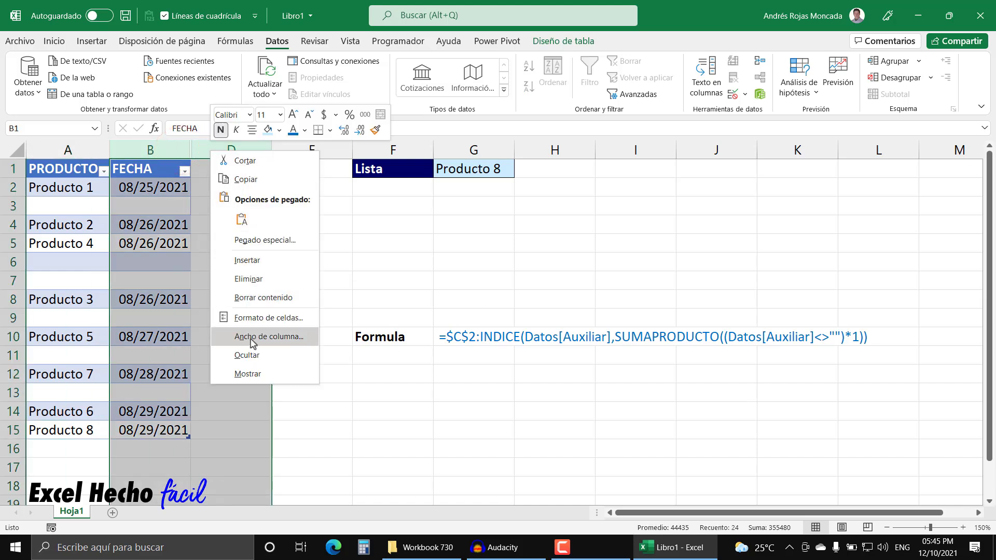
left_click(248, 373)
left_click(229, 174)
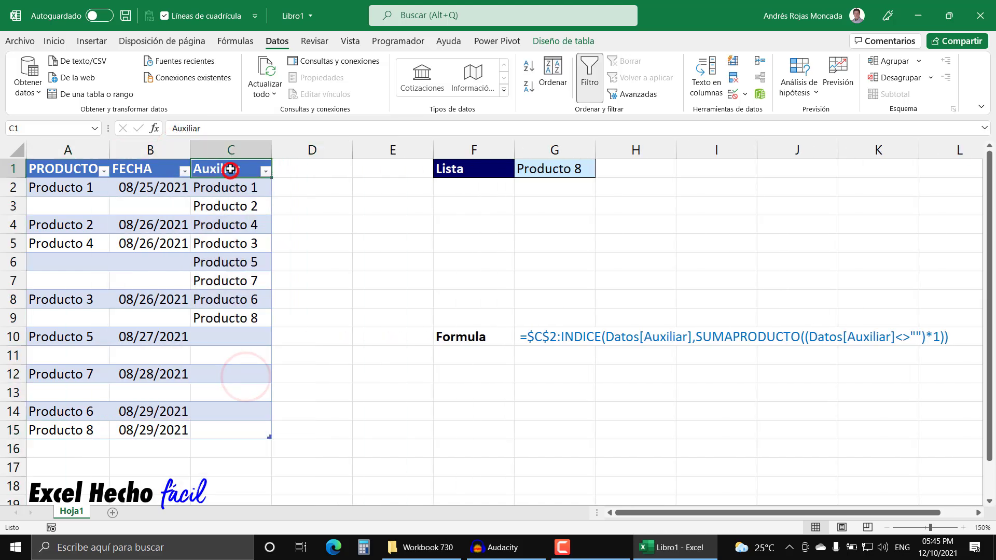
left_click(418, 169)
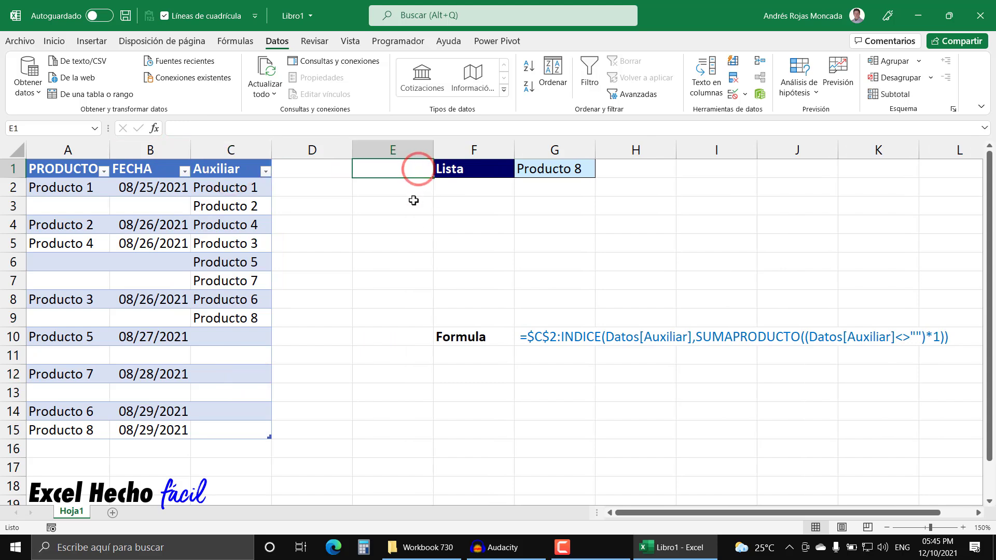